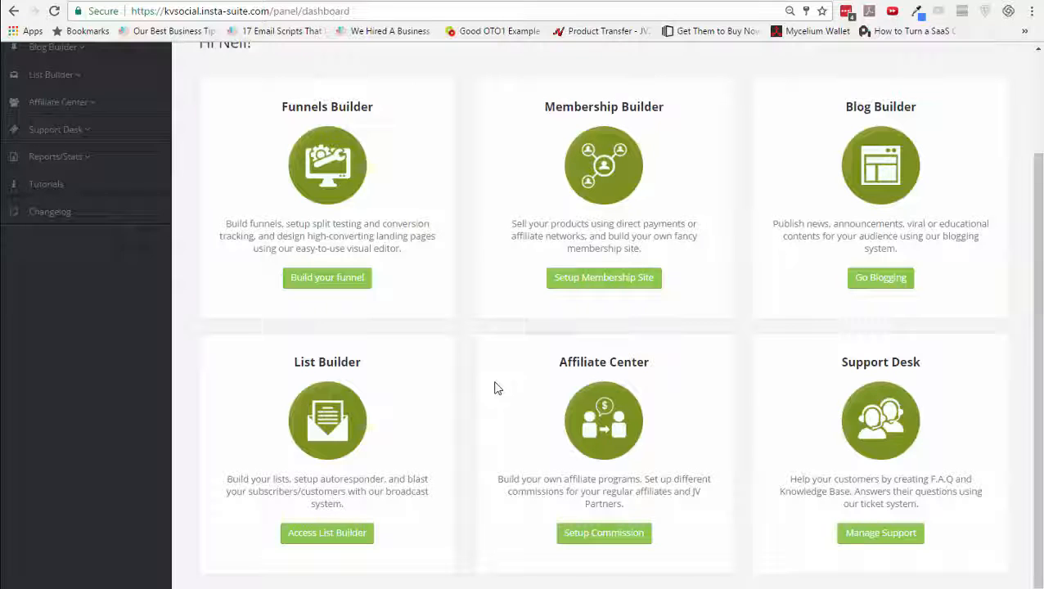
# From the dashboard, open the Current Site menu and choose Edit Site
pyautogui.scroll(3, 494, 387)
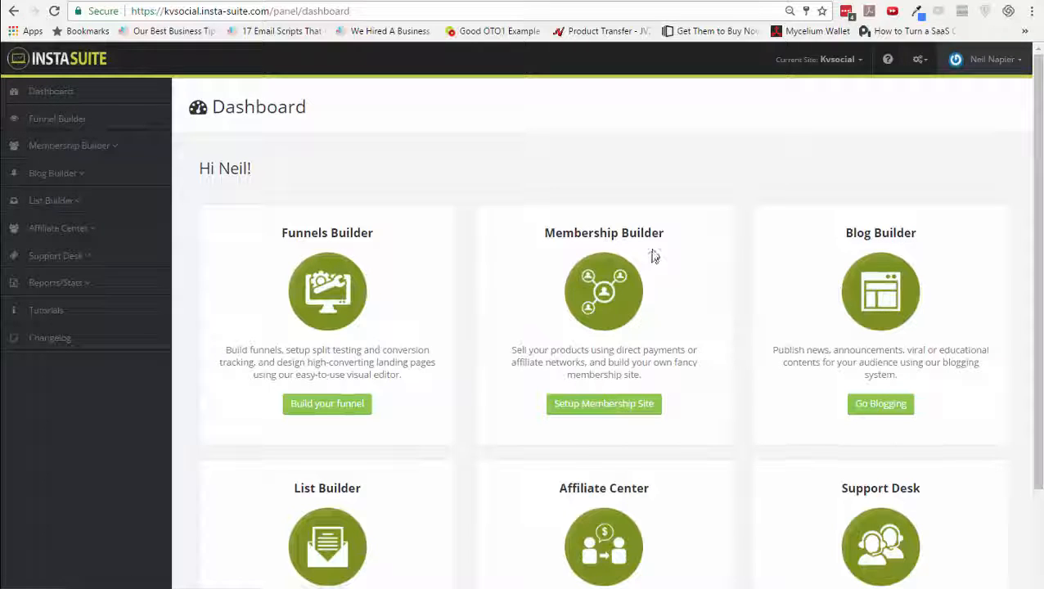
pyautogui.click(843, 60)
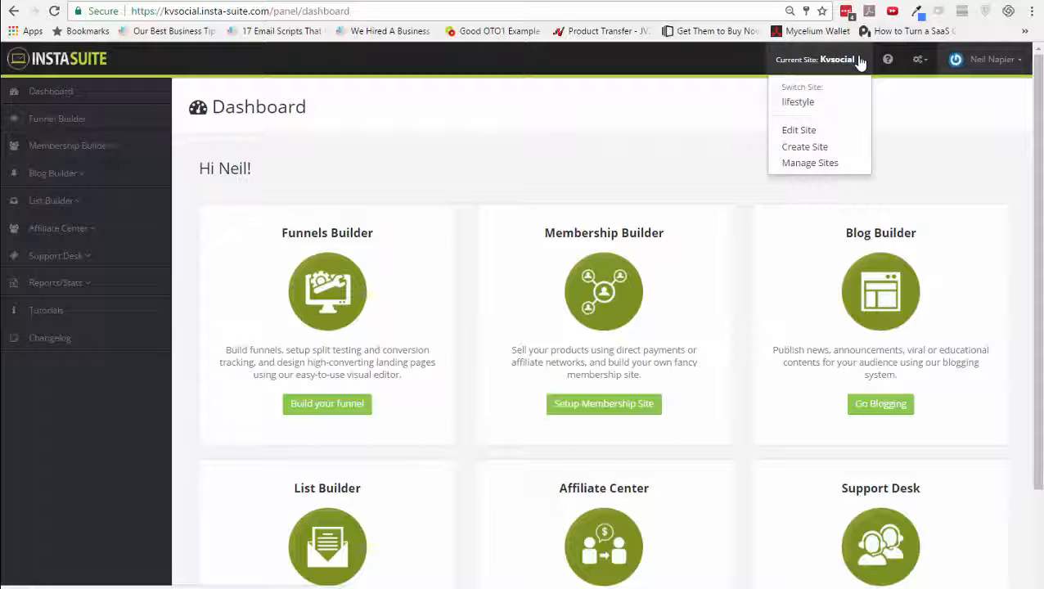
pyautogui.click(823, 134)
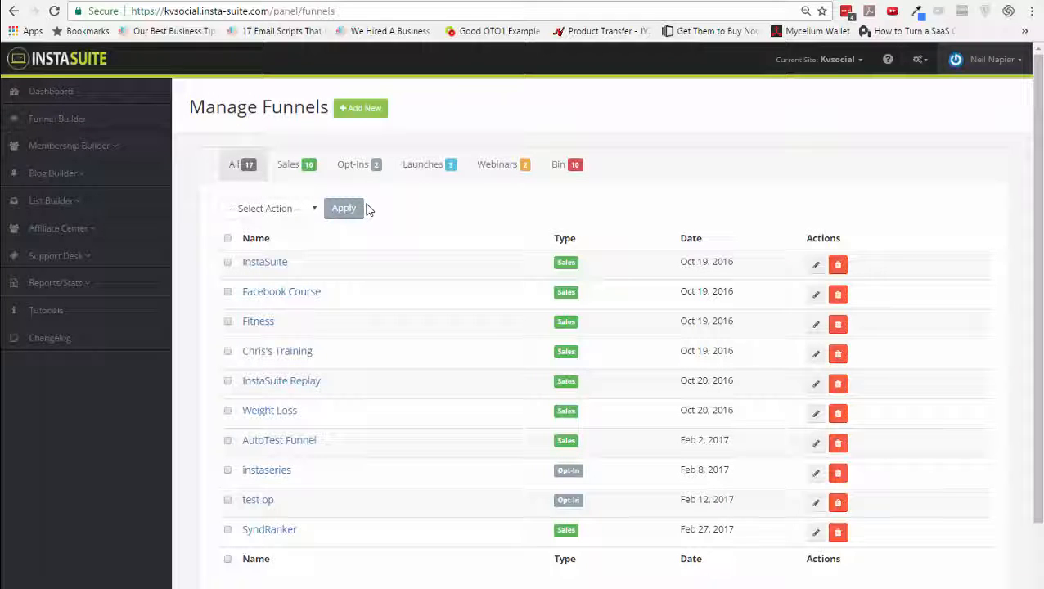
# Start a new Opt-In funnel with downsells cleared to 0 and name it 'Demo Optin'
pyautogui.click(369, 109)
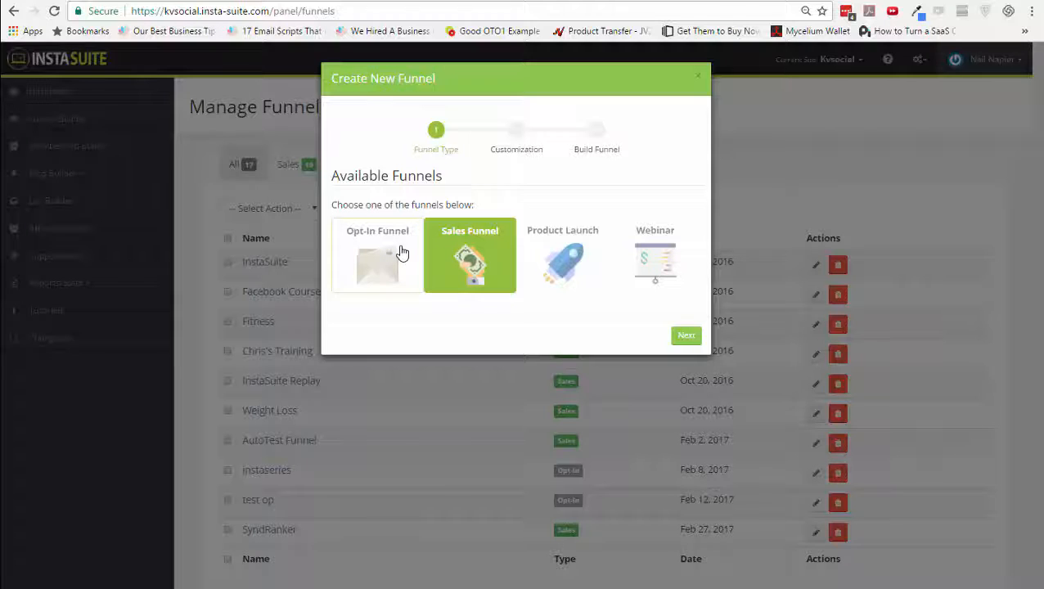
pyautogui.click(401, 253)
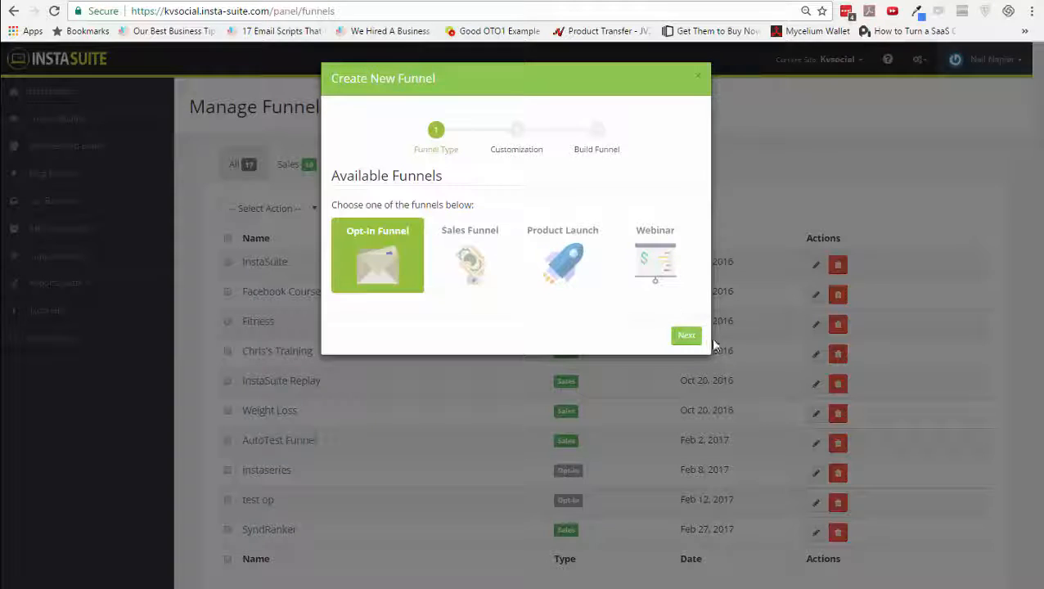
pyautogui.click(687, 336)
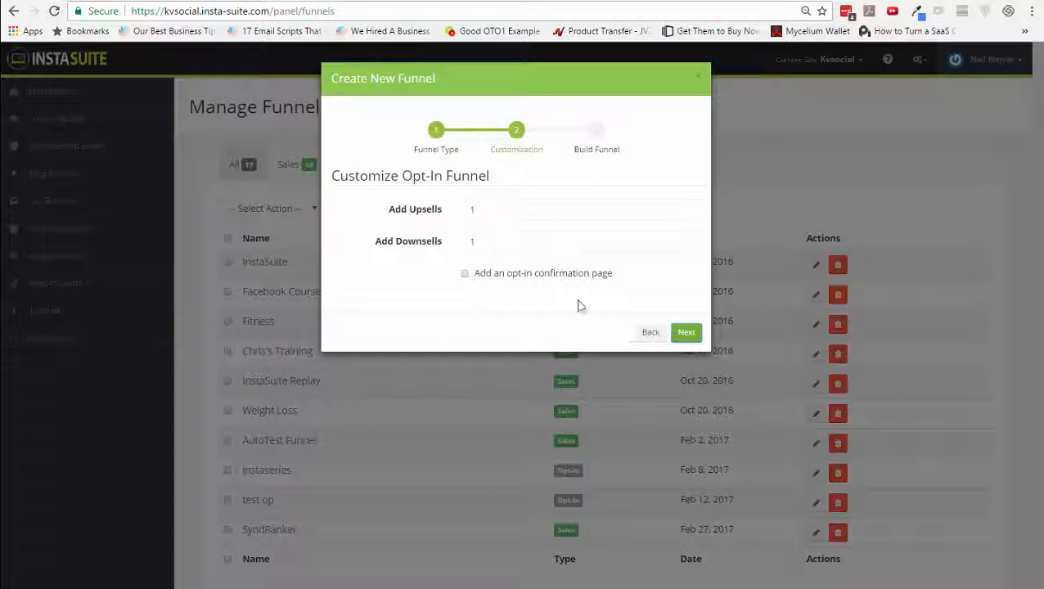
pyautogui.click(477, 244)
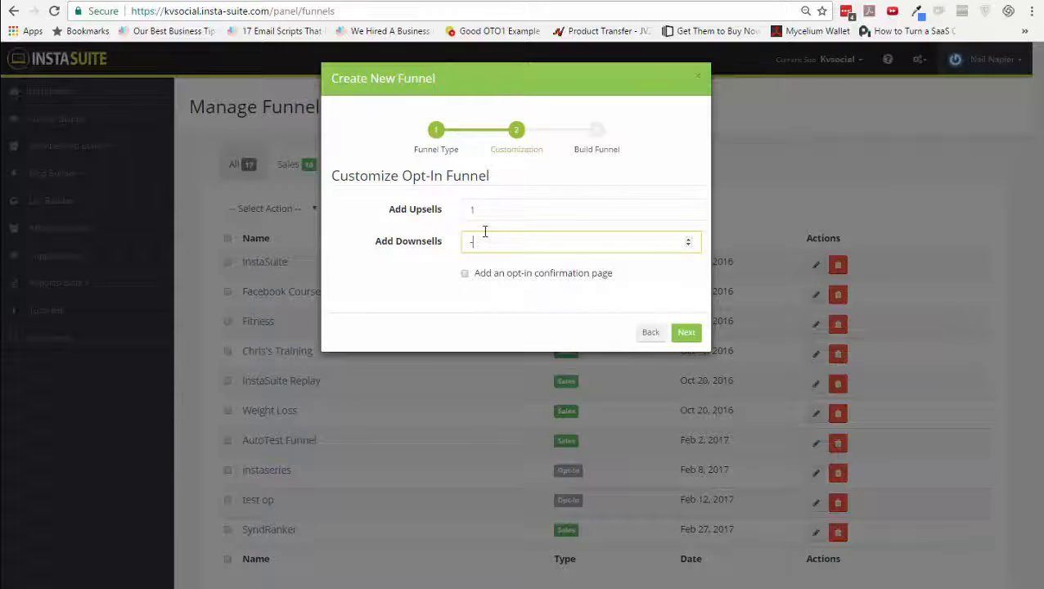
pyautogui.press('BackSpace')
pyautogui.click(686, 333)
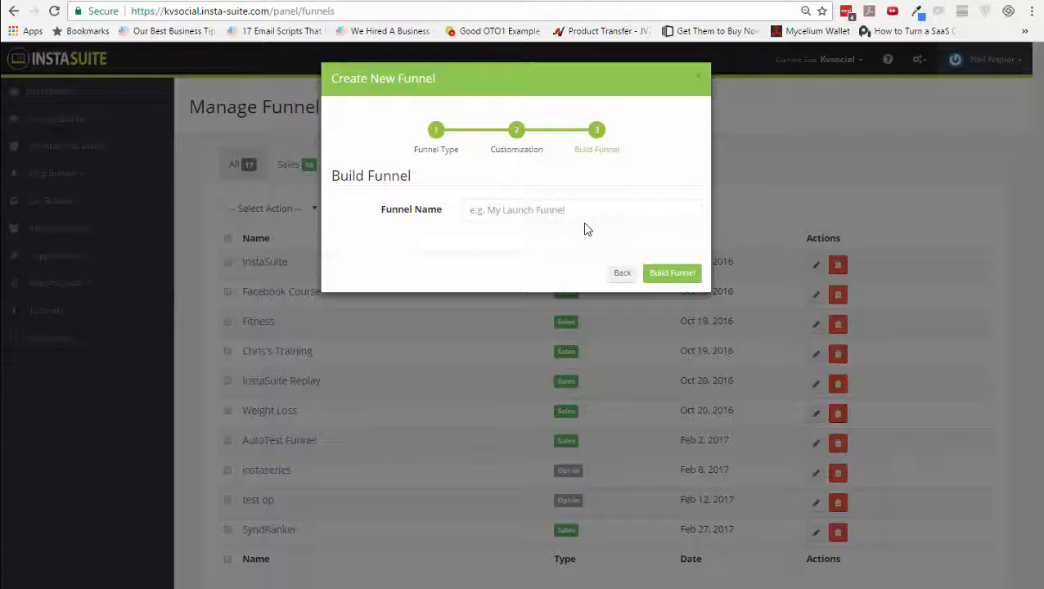
pyautogui.write('Demo Optin')
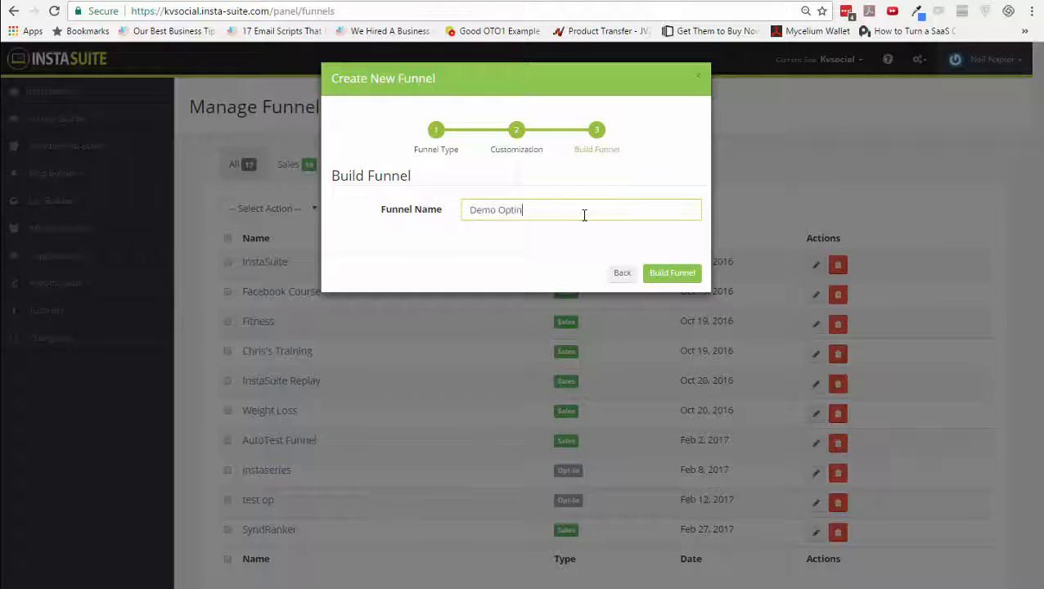
# Build the Demo Optin funnel and look over its three draft pages
pyautogui.click(667, 270)
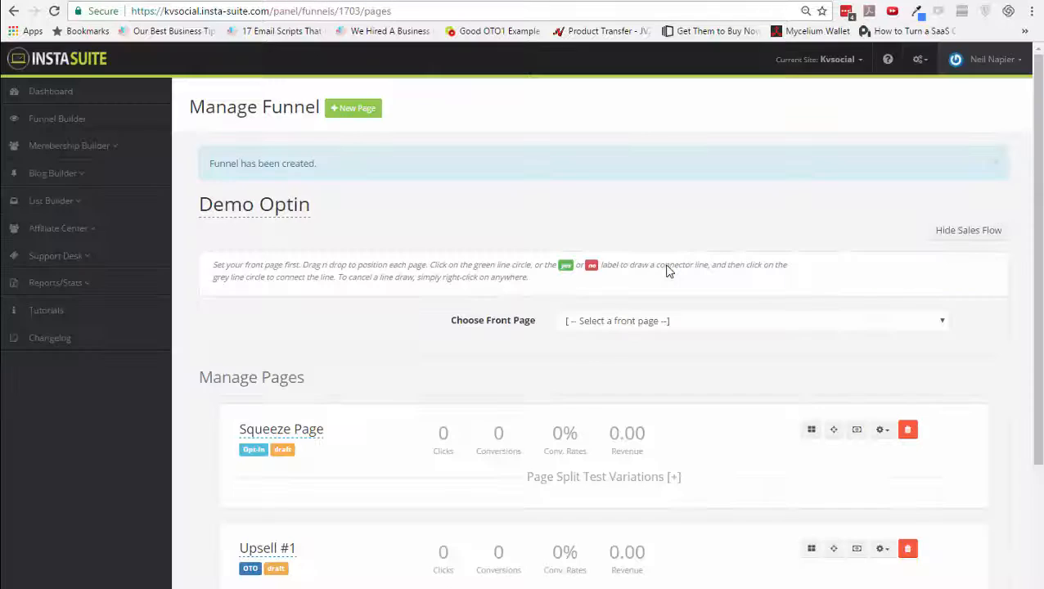
pyautogui.scroll(-2, 406, 463)
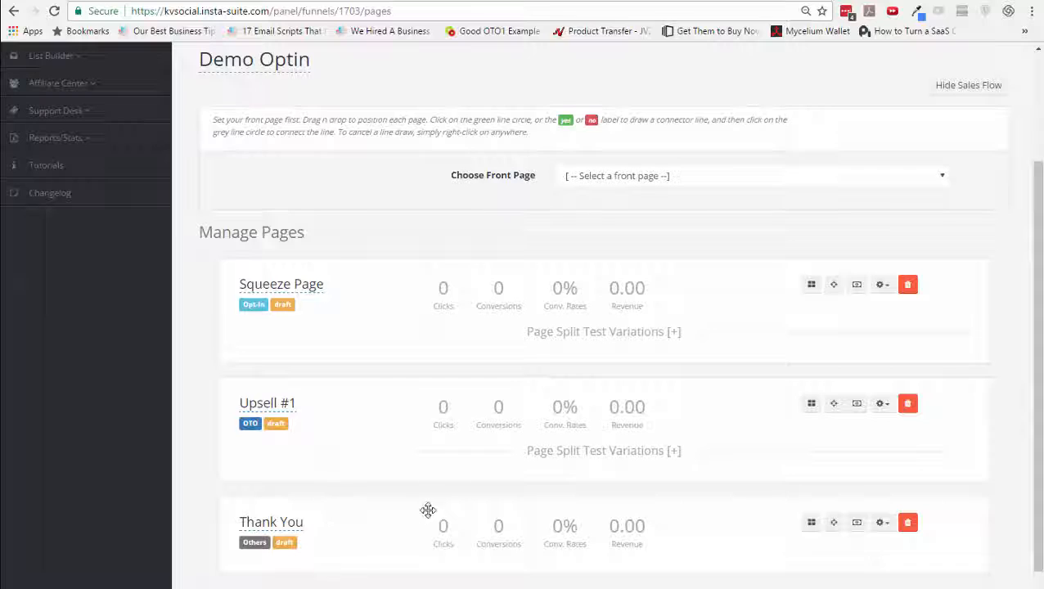
pyautogui.scroll(2, 442, 492)
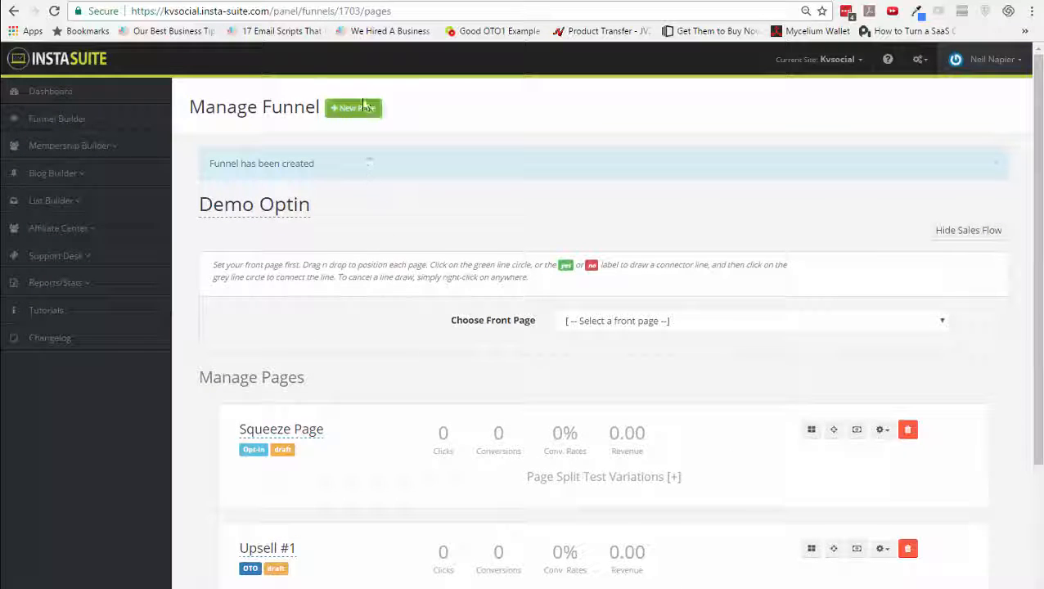
# Dismiss the New Page form, toggle Hide Sales Flow, and list the front-page choices
pyautogui.click(362, 110)
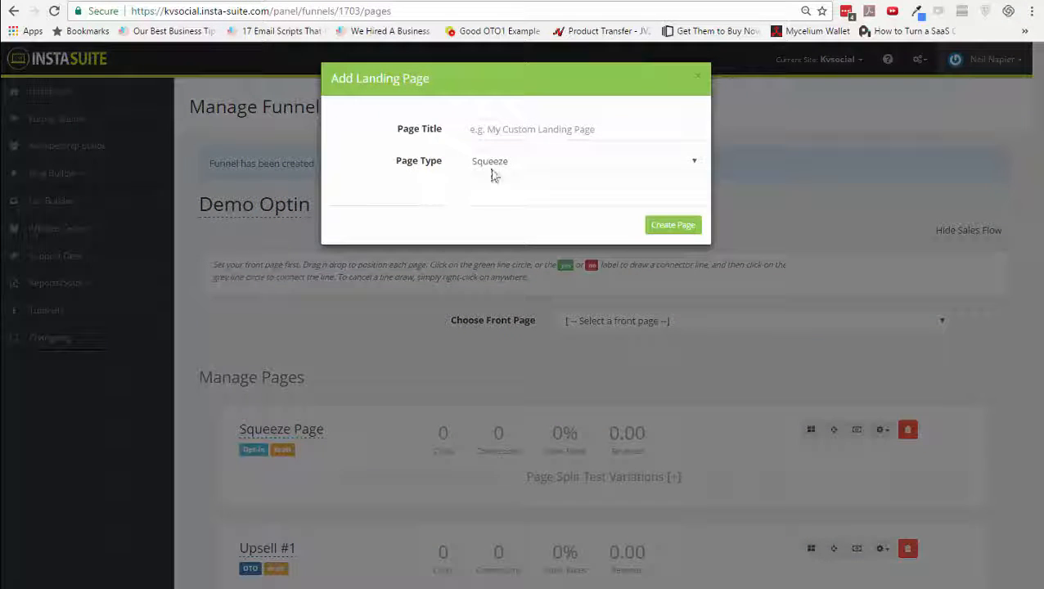
pyautogui.click(697, 77)
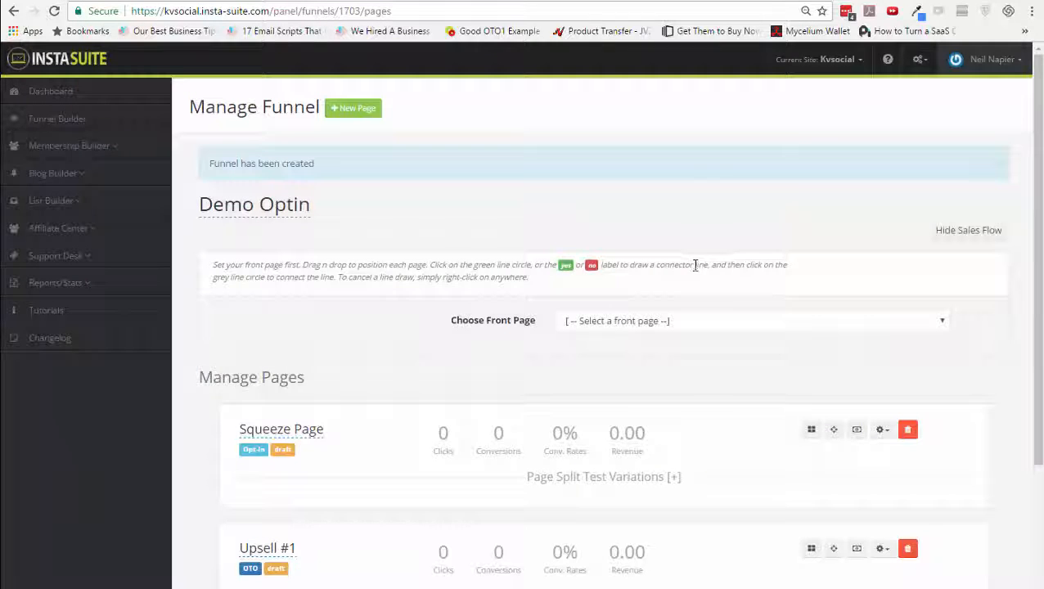
pyautogui.click(972, 240)
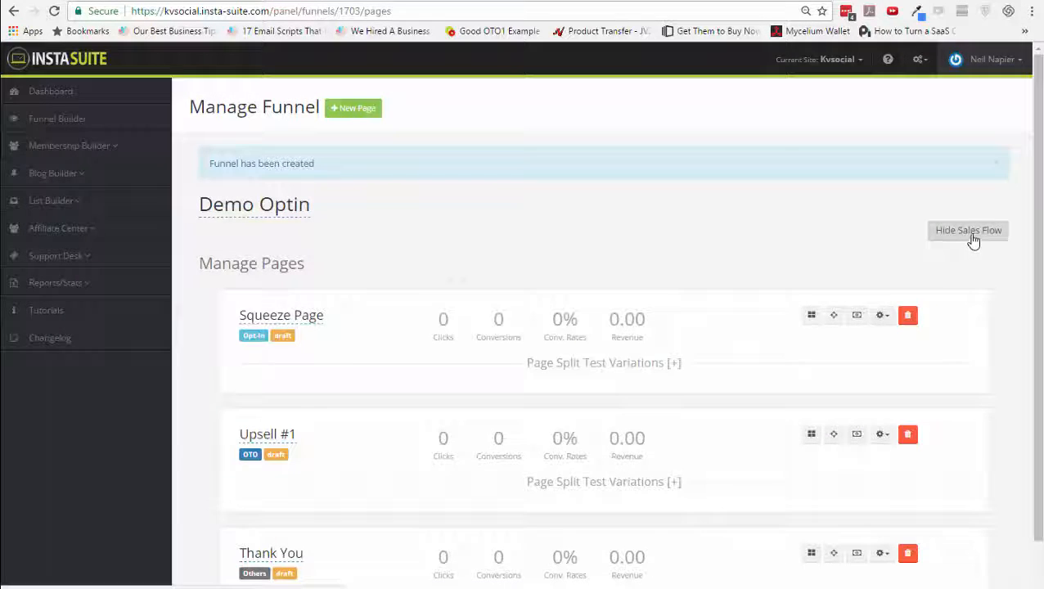
pyautogui.click(973, 240)
pyautogui.click(664, 323)
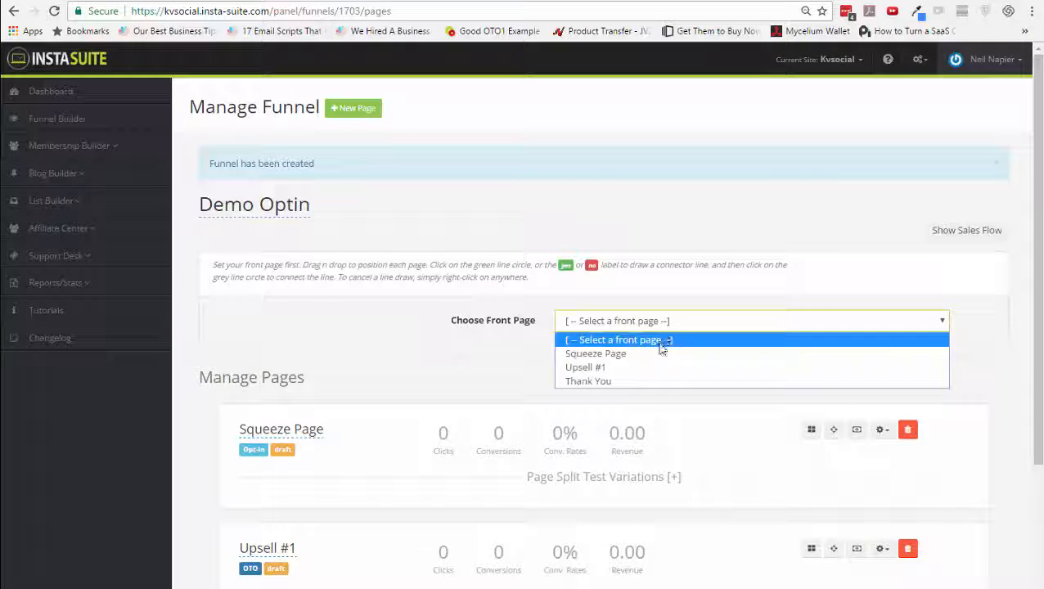
# Make Squeeze Page the front page and stack Squeeze Page, Upsell #1 and Thank You in one column
pyautogui.click(655, 355)
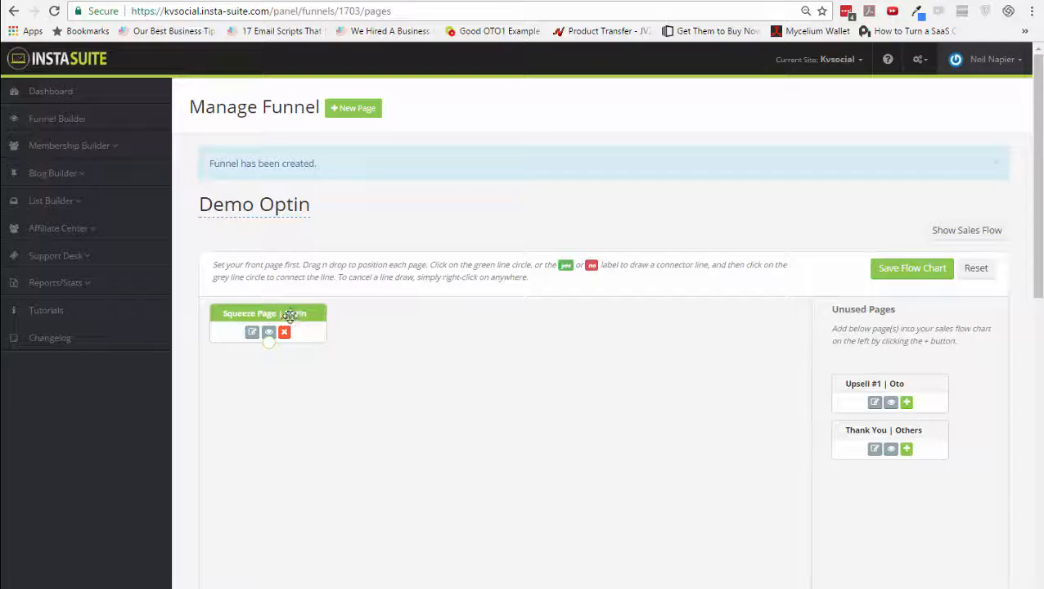
pyautogui.moveTo(291, 309); pyautogui.dragTo(553, 333)
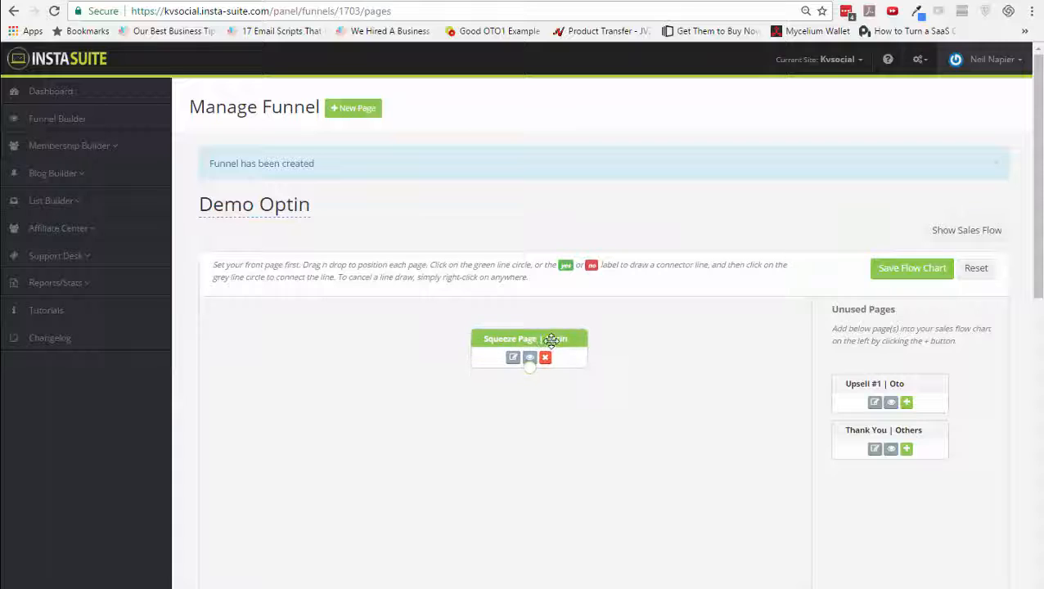
pyautogui.click(906, 402)
pyautogui.click(906, 402)
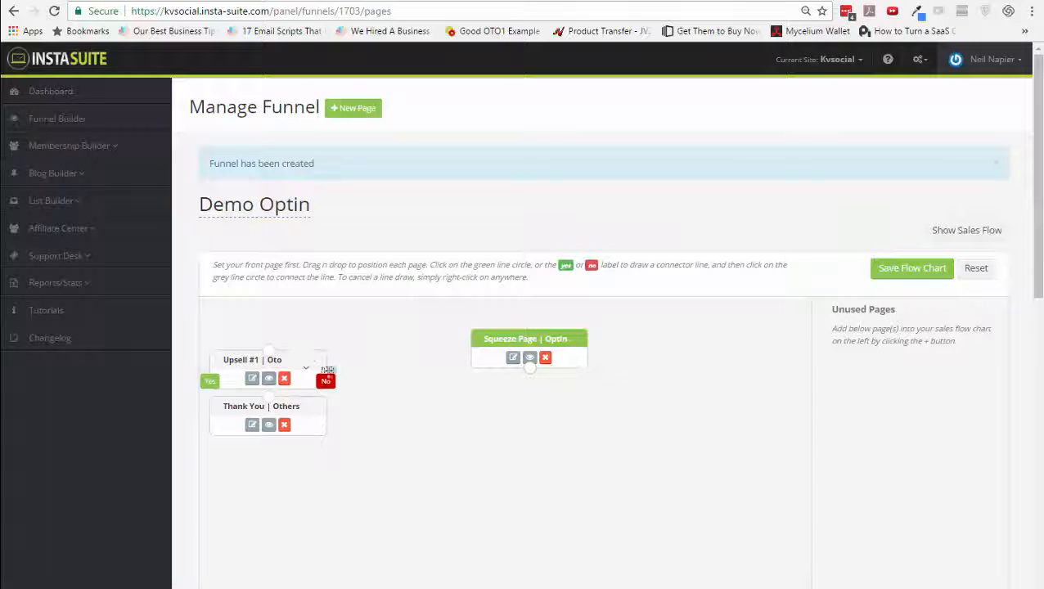
pyautogui.moveTo(311, 359); pyautogui.dragTo(563, 412)
pyautogui.moveTo(311, 404); pyautogui.dragTo(564, 492)
pyautogui.moveTo(555, 414); pyautogui.dragTo(560, 415)
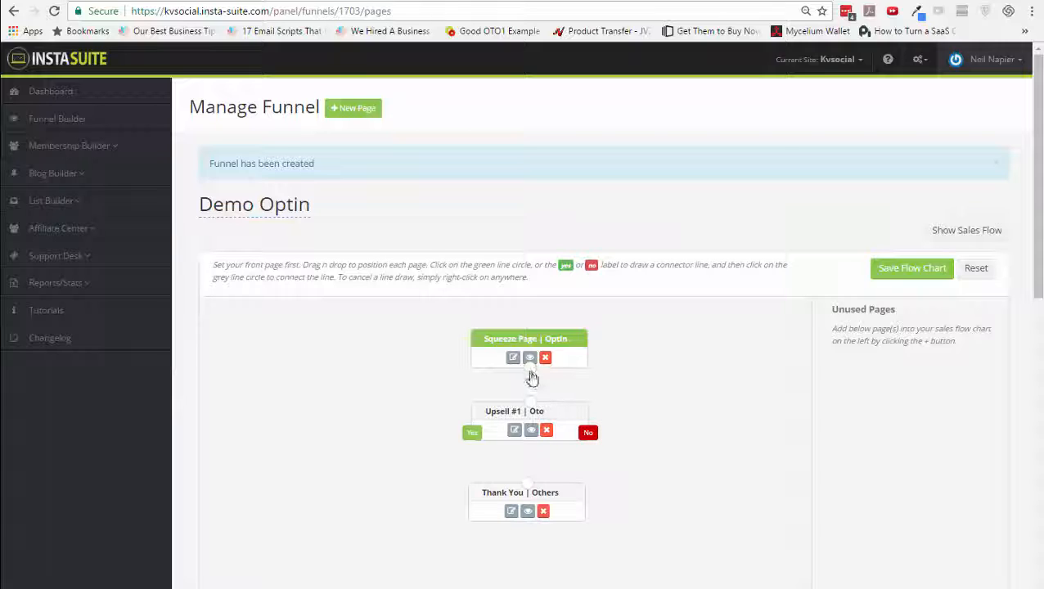
# Connect Squeeze Page to Upsell #1, route both Yes and No to Thank You, and save
pyautogui.click(531, 370)
pyautogui.click(531, 402)
pyautogui.click(474, 438)
pyautogui.click(529, 484)
pyautogui.click(589, 434)
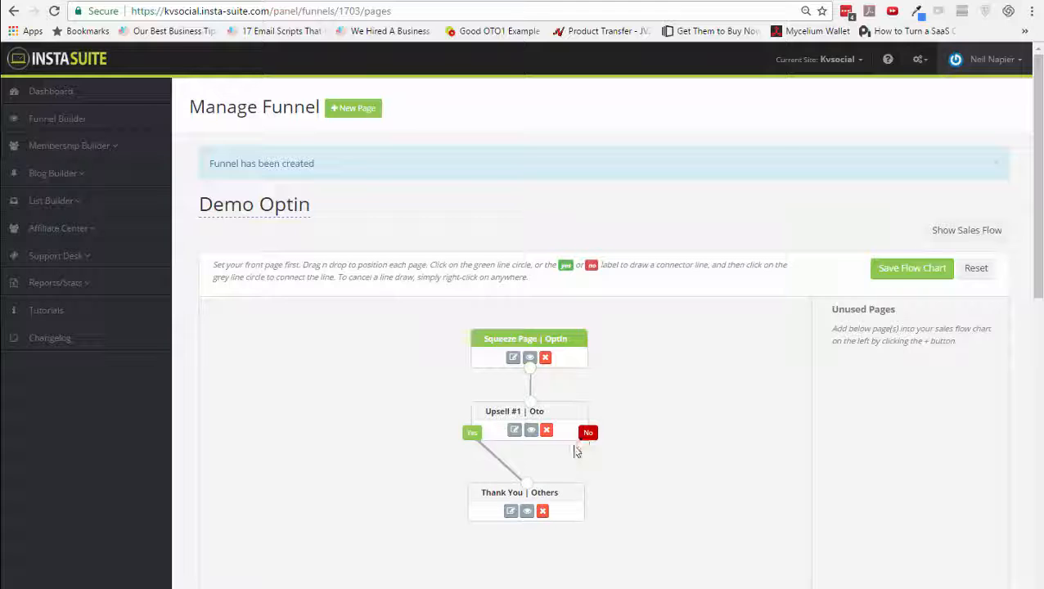
pyautogui.click(528, 484)
pyautogui.click(905, 277)
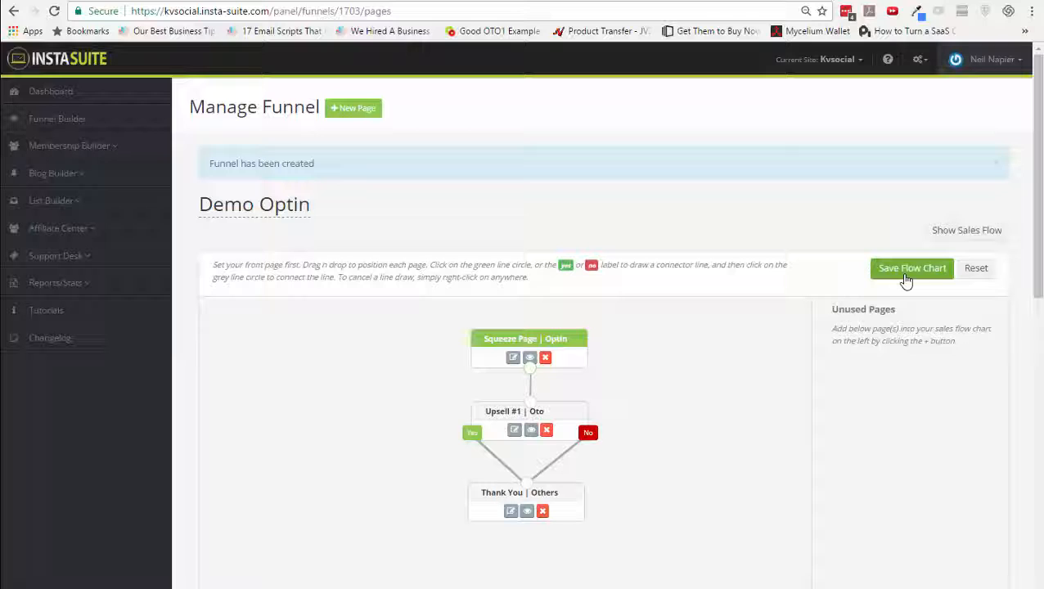
# Open the Squeeze Page's template chooser and load the Sales templates
pyautogui.scroll(-3, 792, 308)
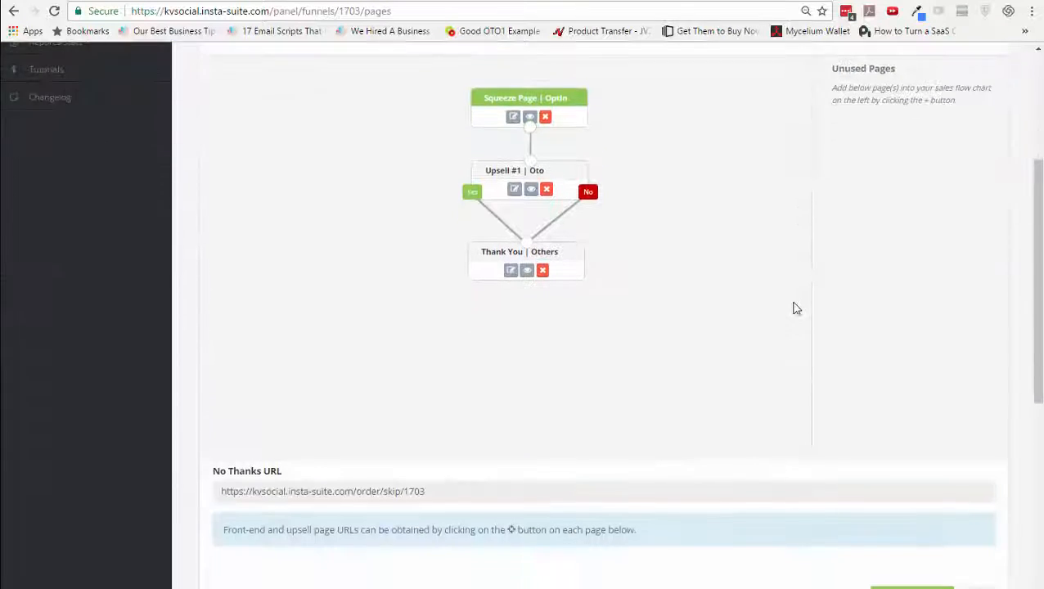
pyautogui.scroll(-3, 763, 332)
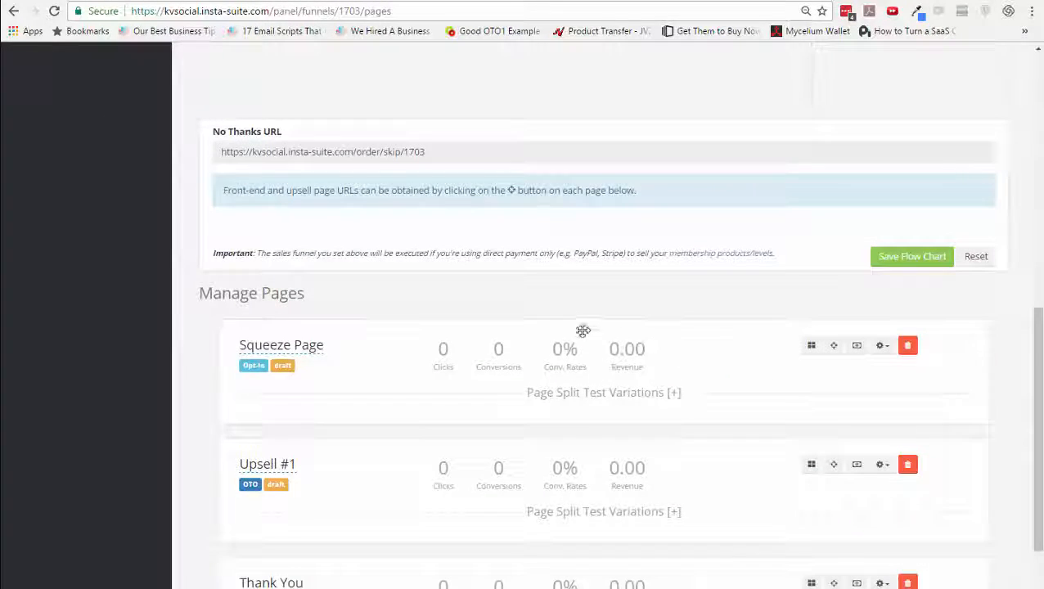
pyautogui.scroll(-1, 456, 319)
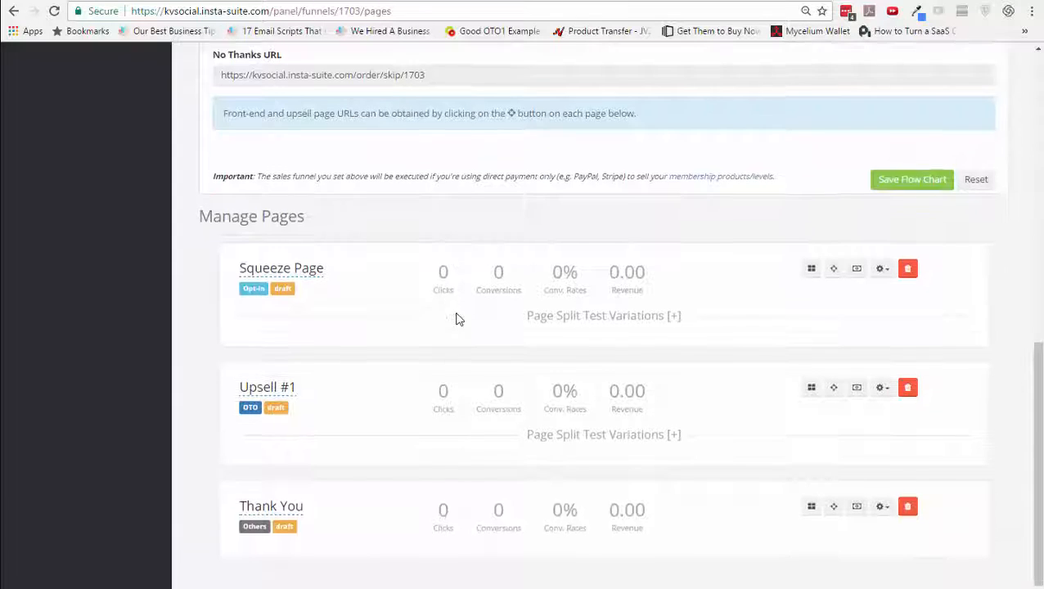
pyautogui.click(810, 264)
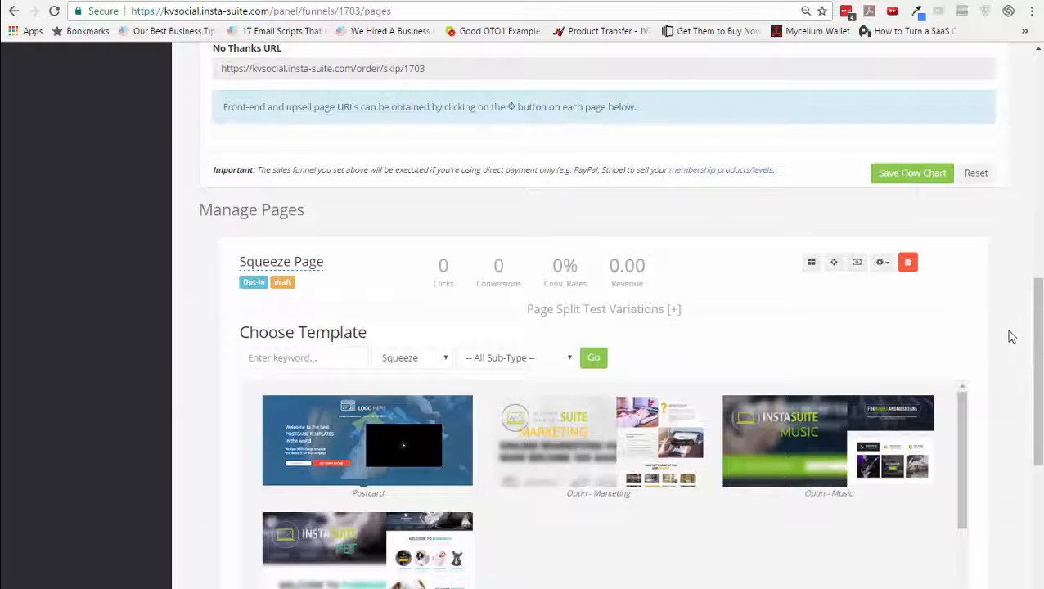
pyautogui.scroll(-2, 1011, 336)
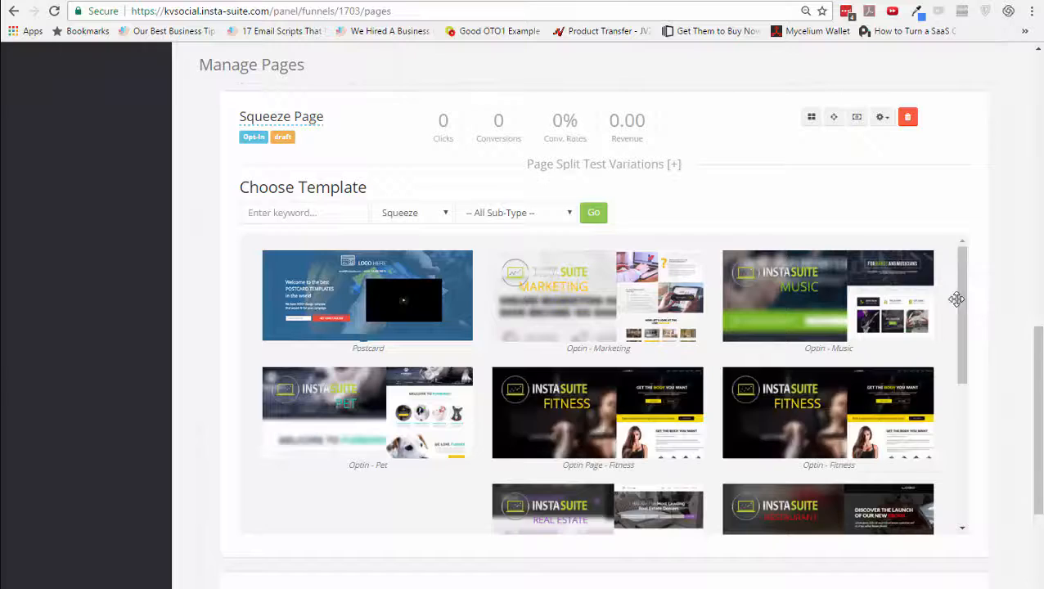
pyautogui.moveTo(958, 275); pyautogui.dragTo(964, 244)
pyautogui.click(406, 213)
pyautogui.click(388, 257)
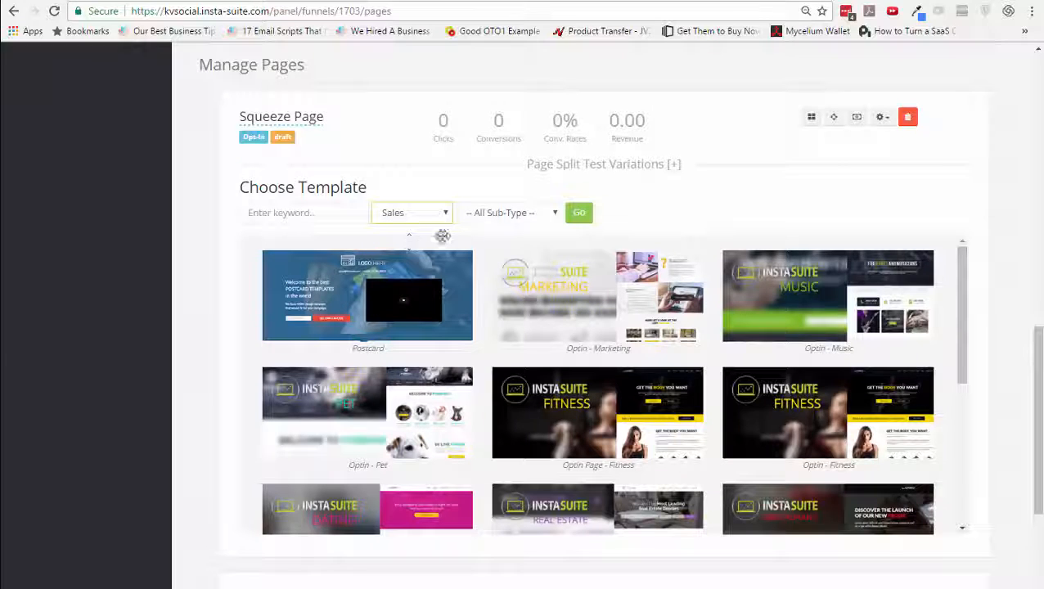
pyautogui.click(574, 217)
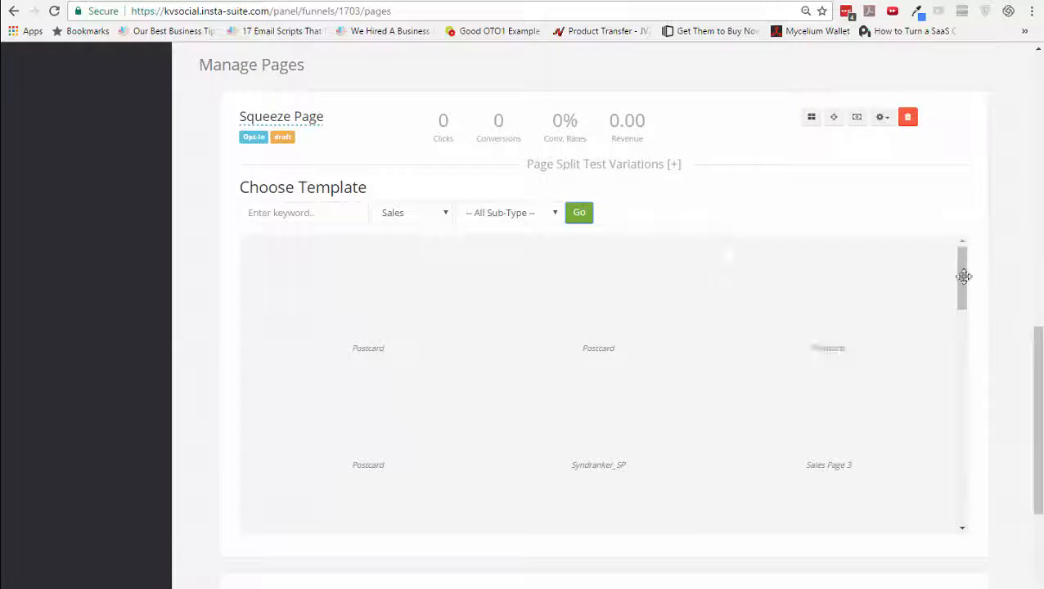
# Load the Others templates, then switch the category to Squeeze and load those
pyautogui.moveTo(965, 284); pyautogui.dragTo(967, 249)
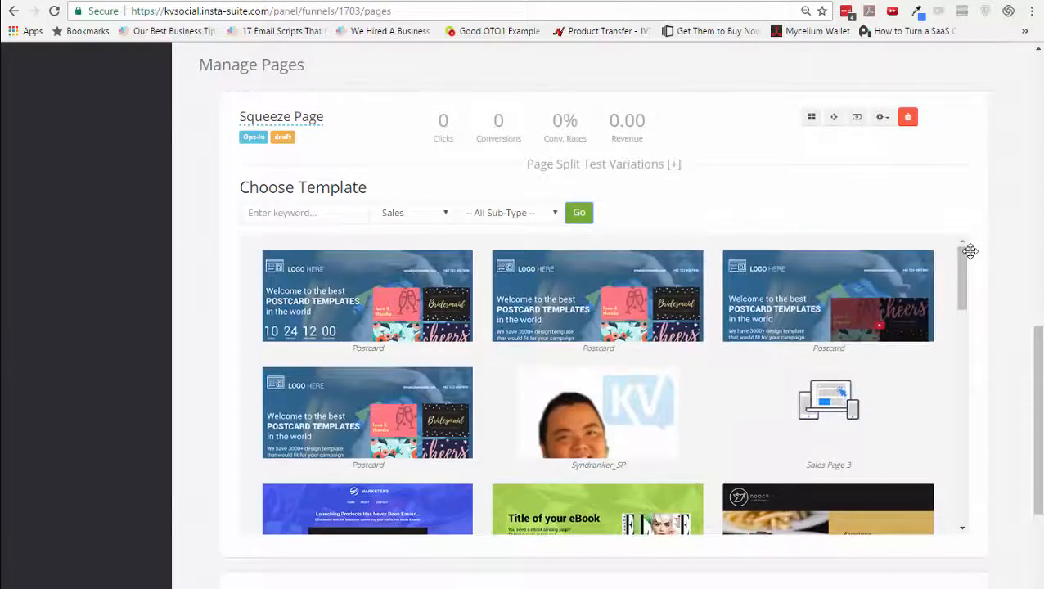
pyautogui.click(442, 215)
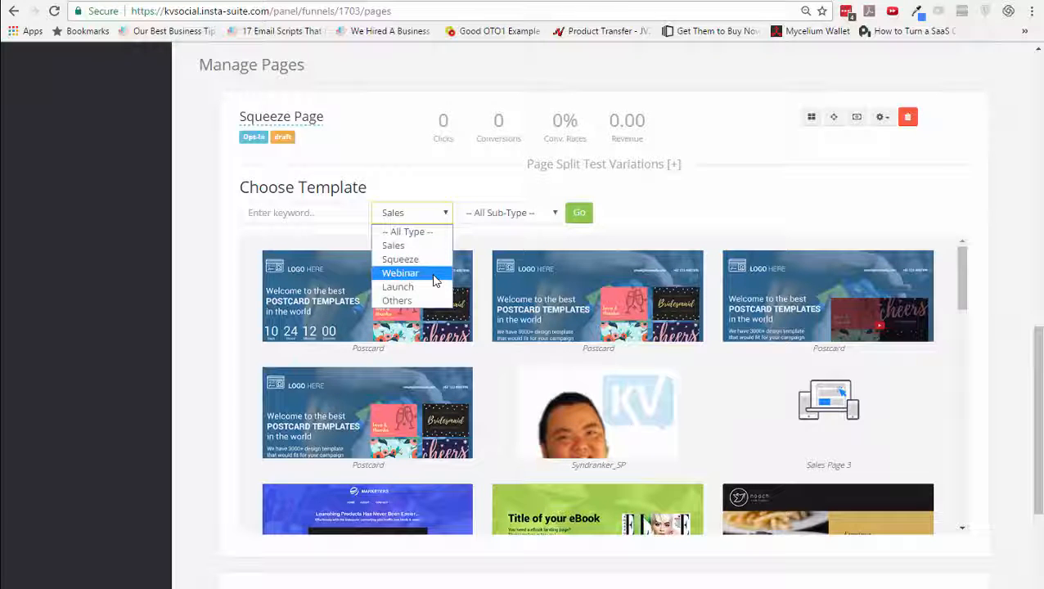
pyautogui.click(399, 300)
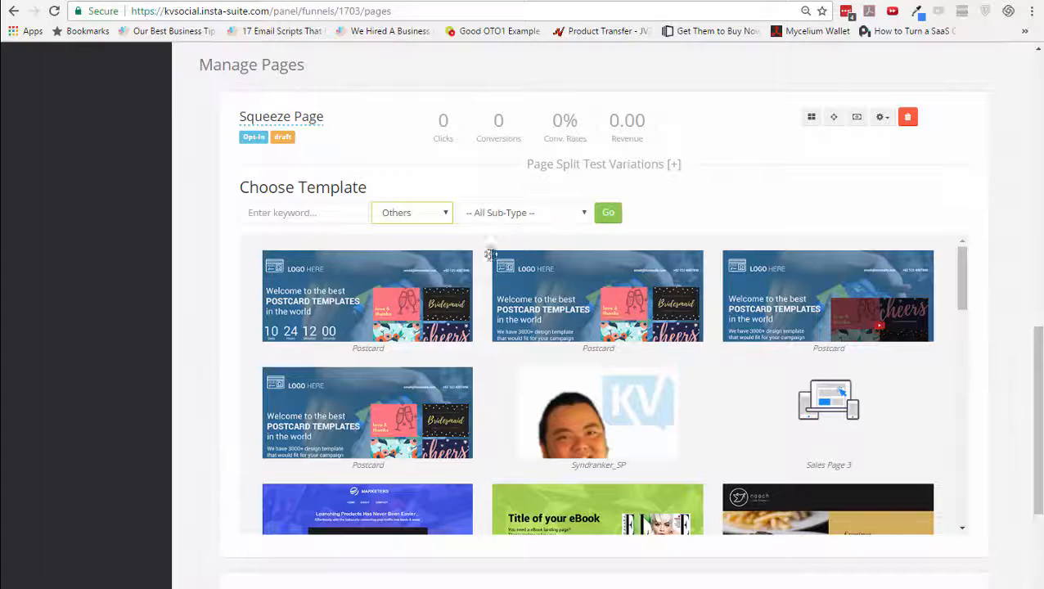
pyautogui.click(608, 217)
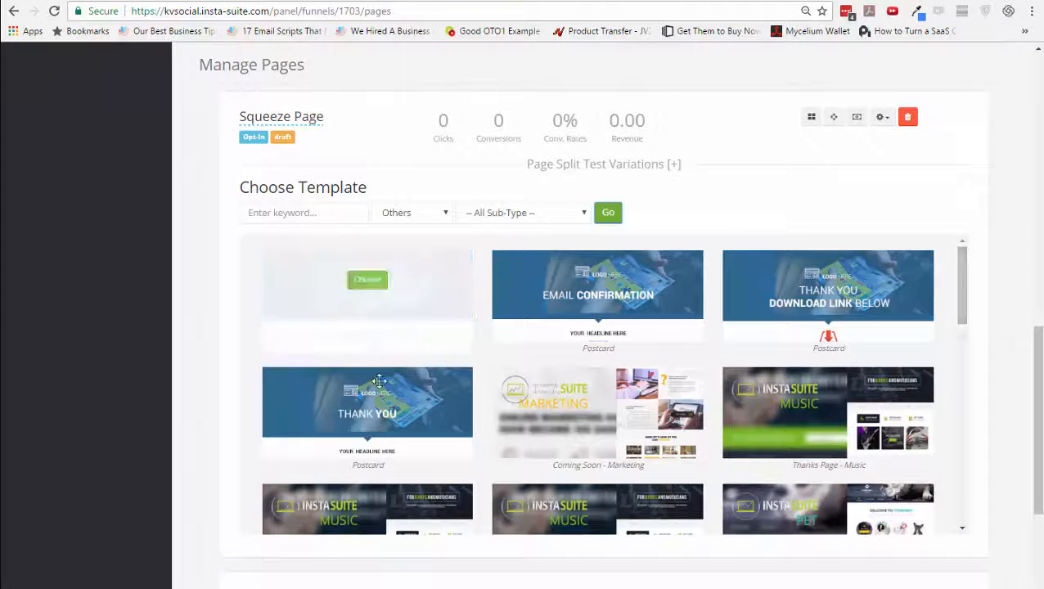
pyautogui.click(431, 215)
pyautogui.click(429, 260)
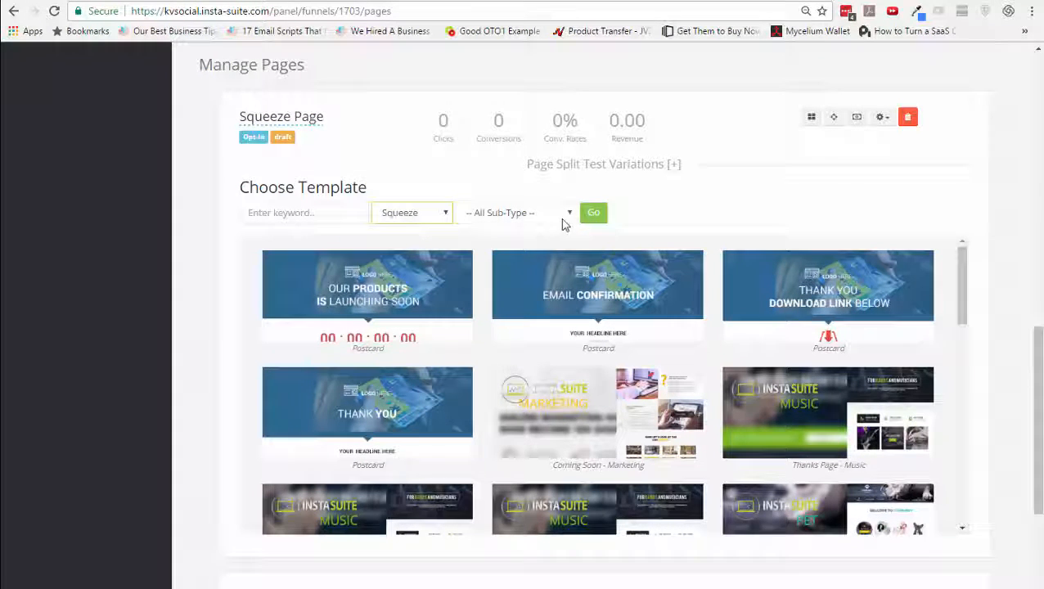
pyautogui.click(593, 218)
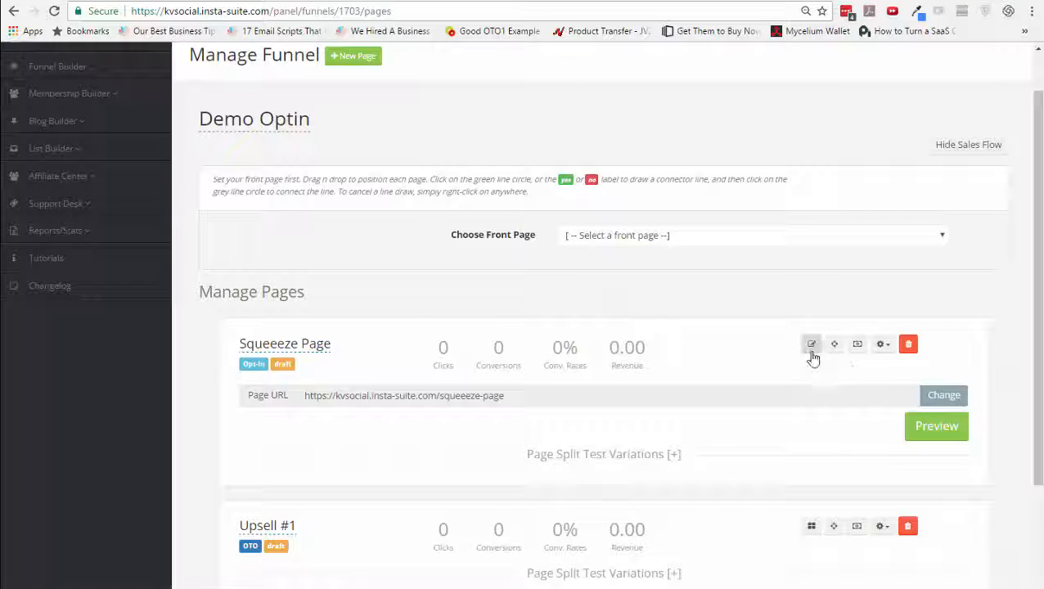
# Open the Squeeze Page in the builder and inspect its background image and video options
pyautogui.click(812, 352)
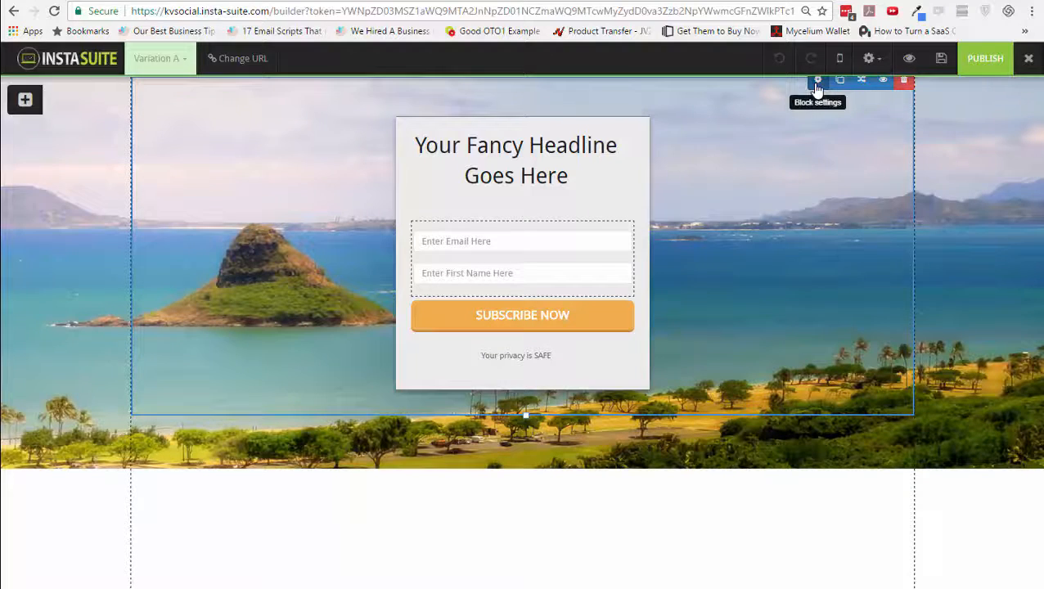
pyautogui.click(843, 85)
pyautogui.click(850, 144)
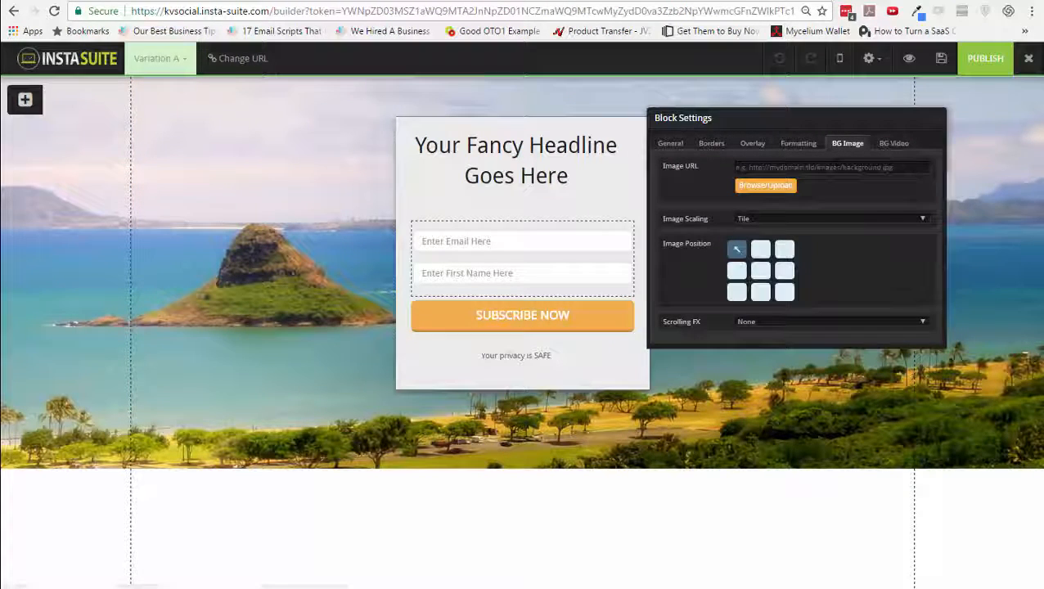
pyautogui.click(902, 144)
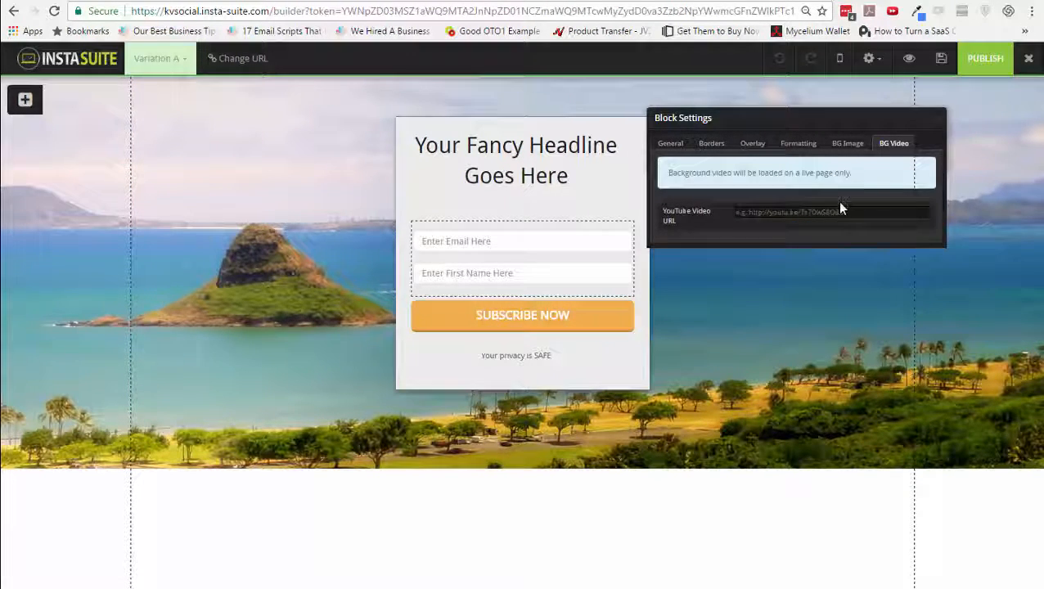
pyautogui.click(934, 127)
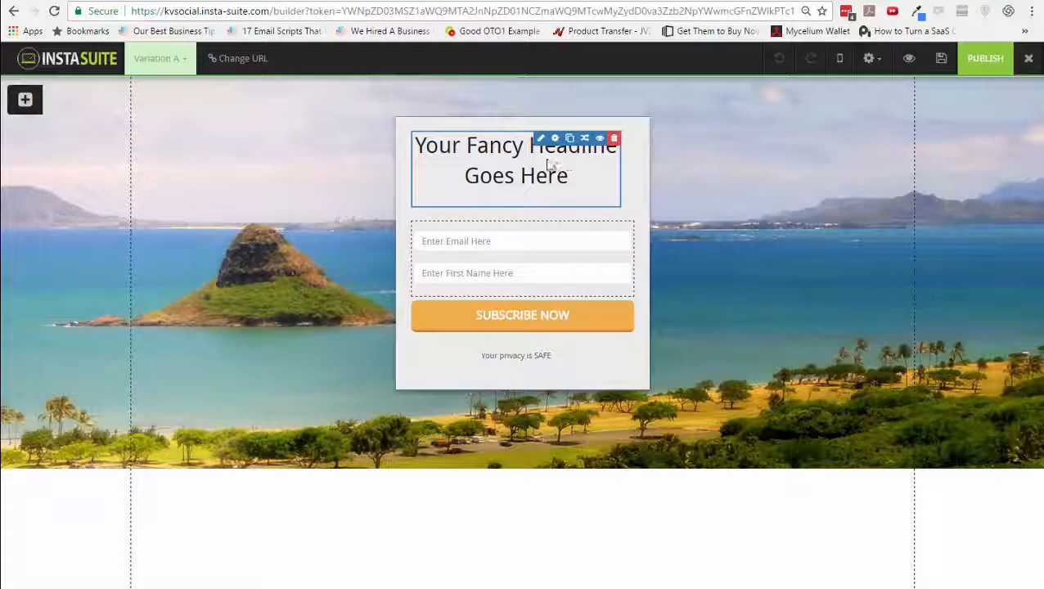
# Change the headline to 'We are working on something very cool. Sign up to find out more!'
pyautogui.click(540, 138)
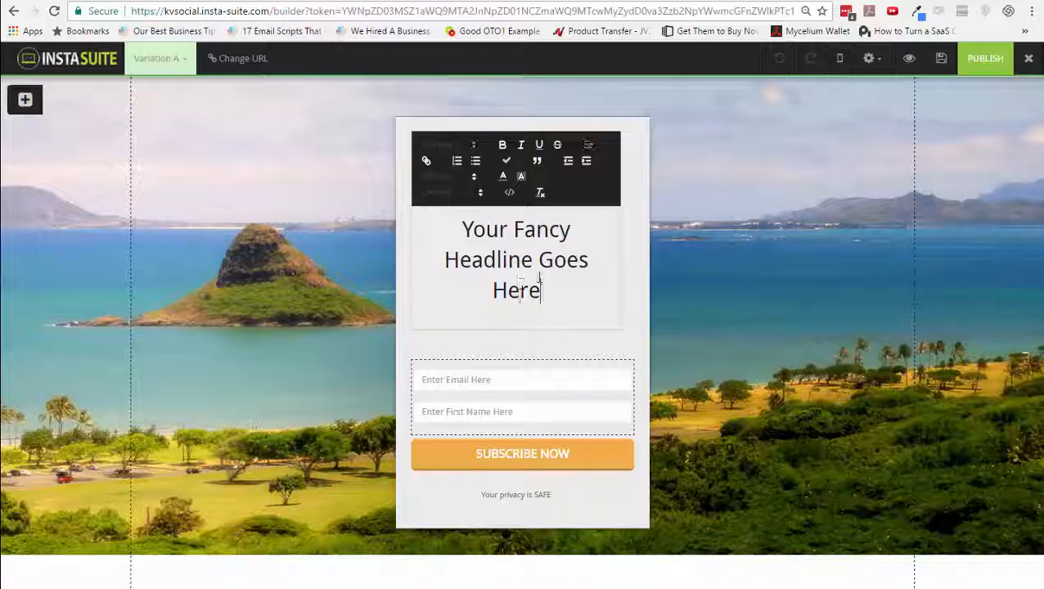
pyautogui.tripleClick(465, 229)
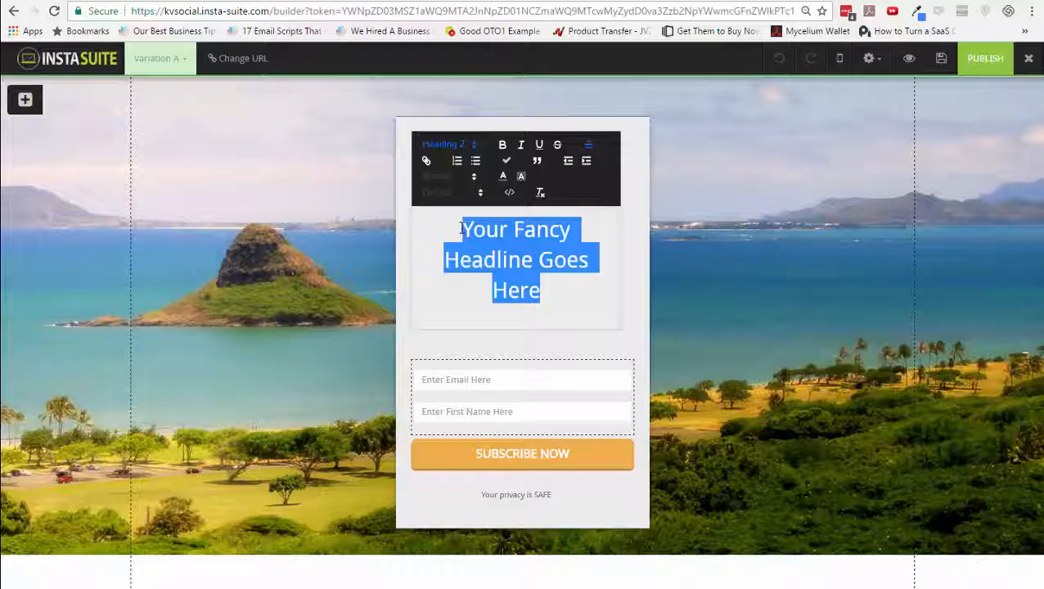
pyautogui.write('We are working on so')
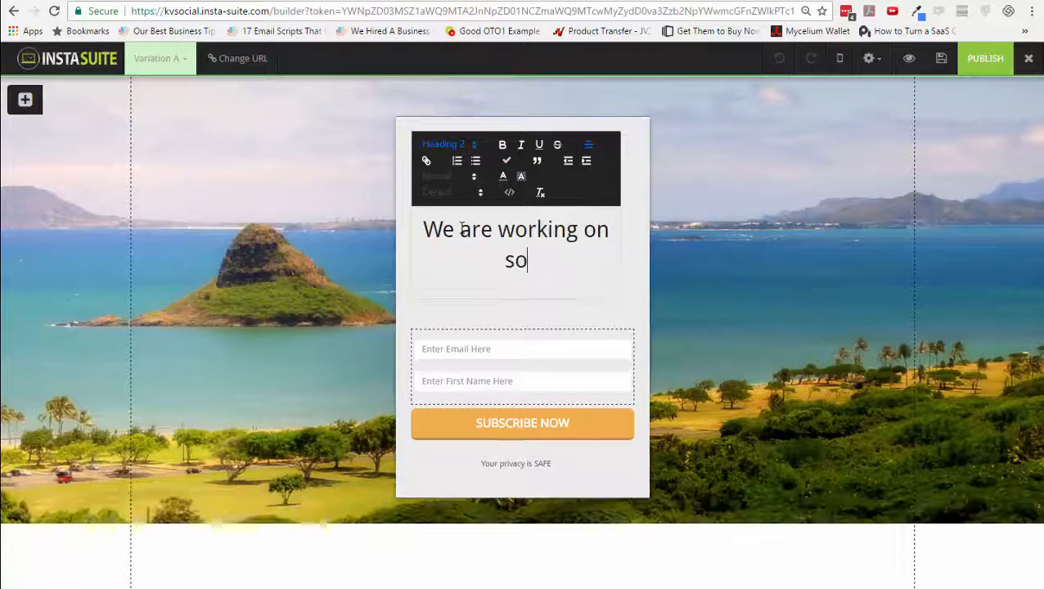
pyautogui.write('mething very cool. ')
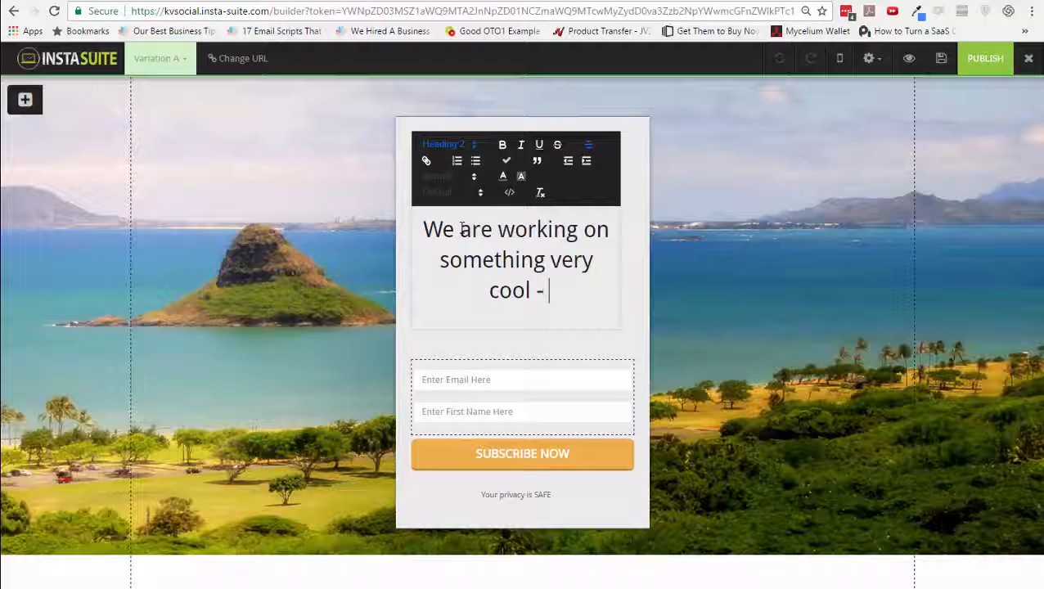
pyautogui.write('Sign pu')
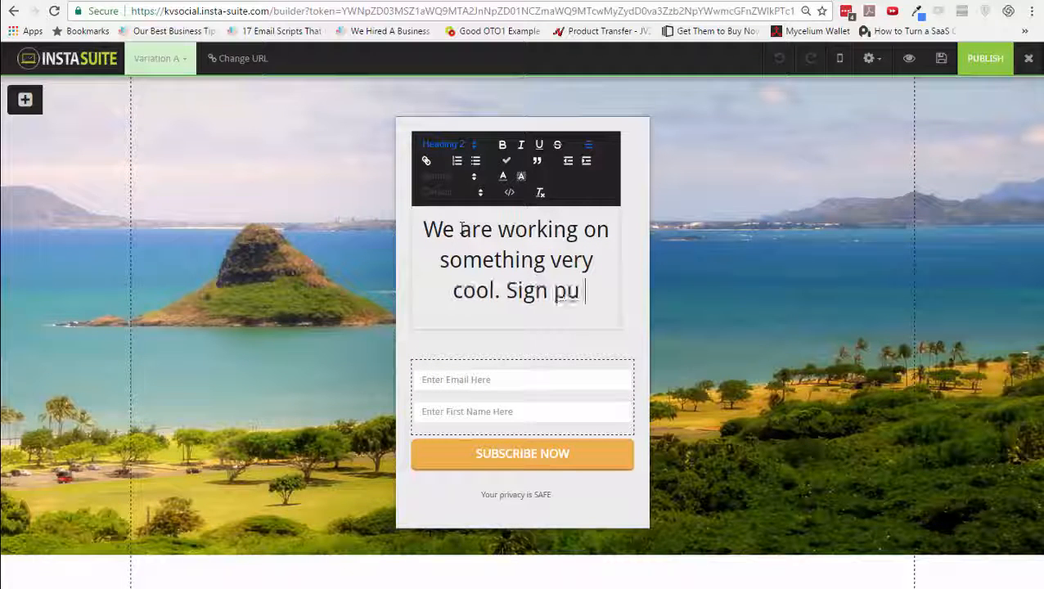
pyautogui.press('BackSpace')
pyautogui.press('BackSpace')
pyautogui.press('BackSpace')
pyautogui.write('up to ')
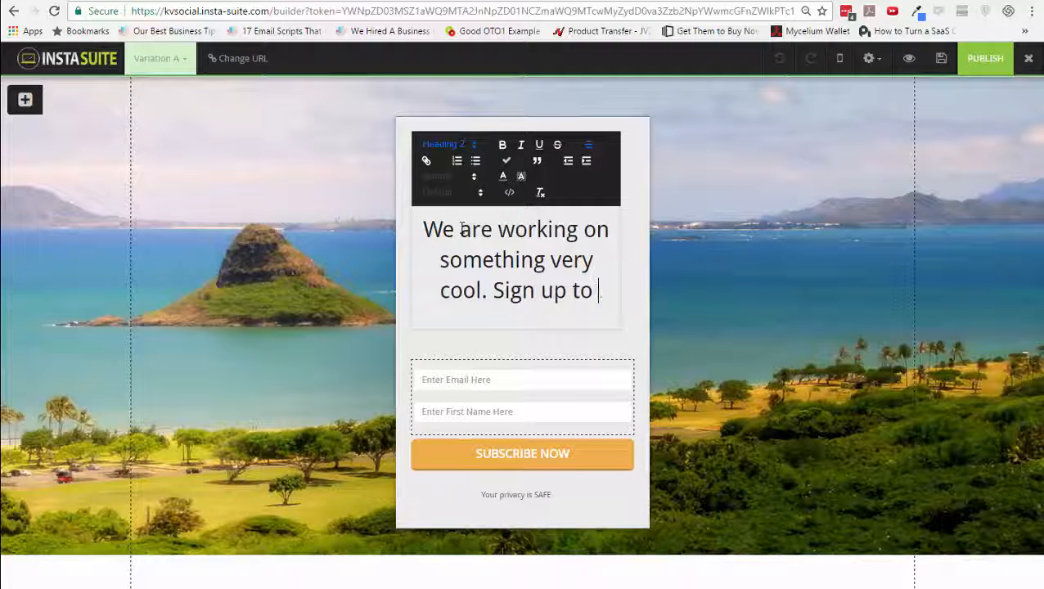
pyautogui.write('find ou')
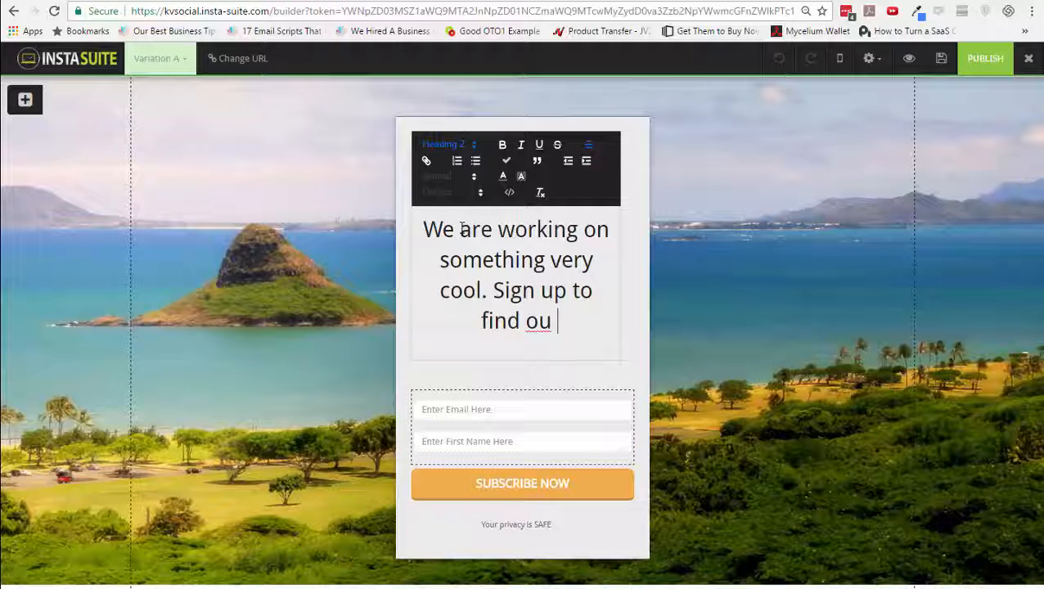
pyautogui.write('t more!')
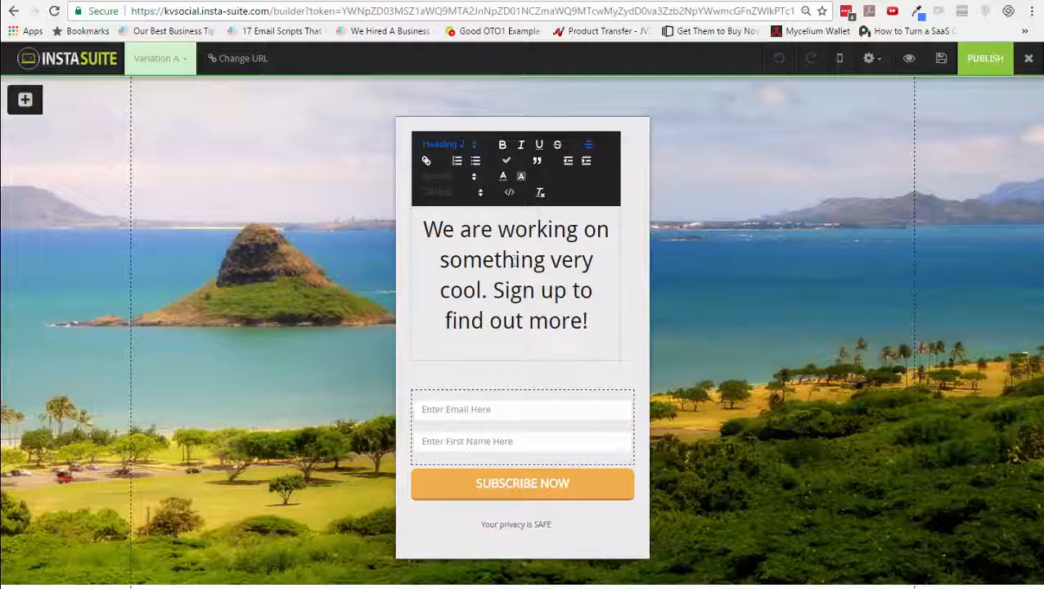
pyautogui.click(638, 286)
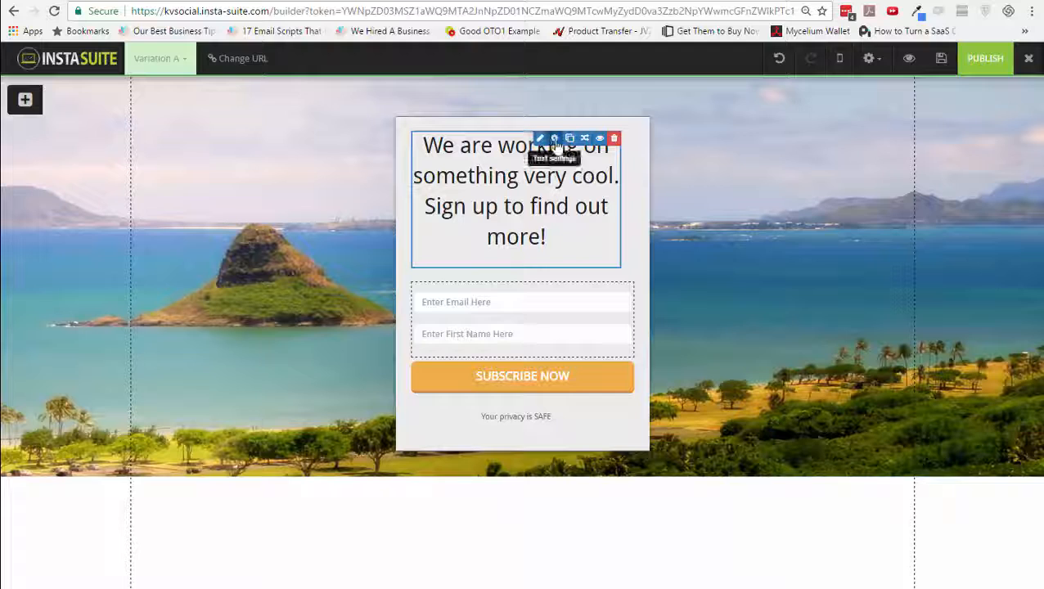
# Set the headline's Right and Bottom margins to 0 and widen the opt-in box to 465
pyautogui.click(555, 138)
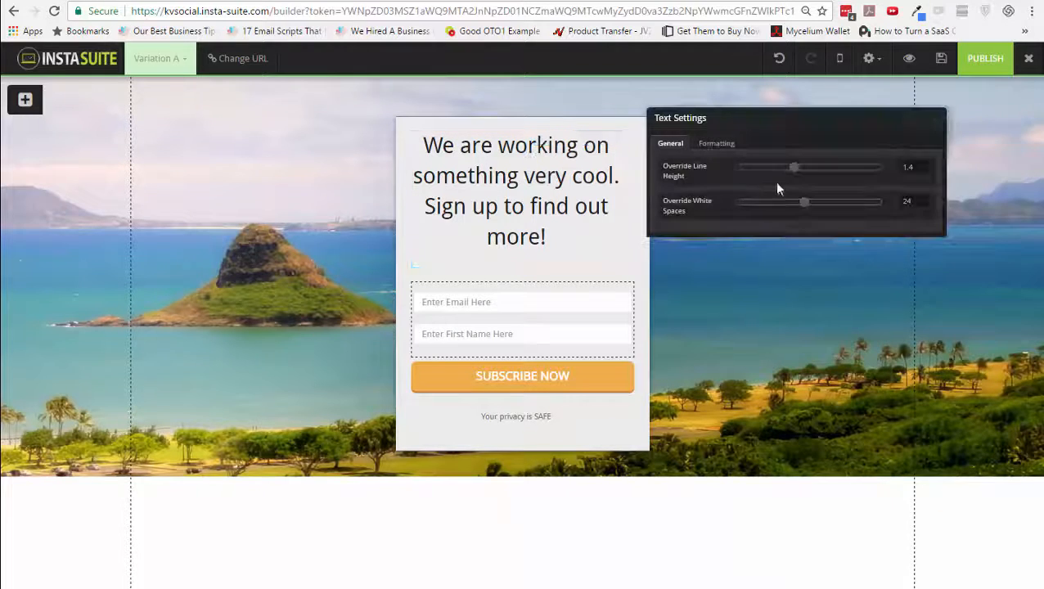
pyautogui.click(734, 149)
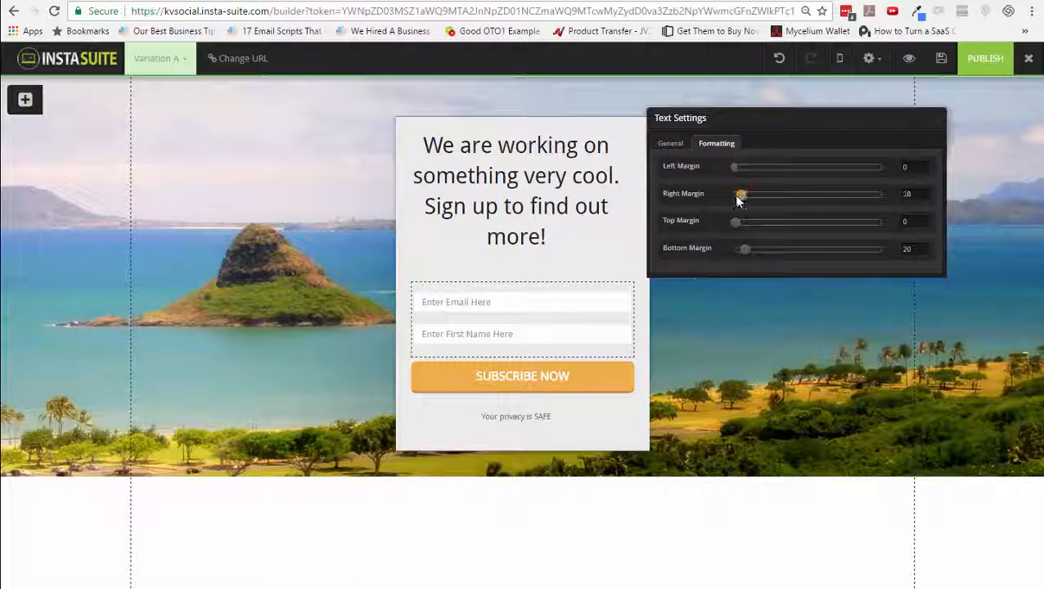
pyautogui.moveTo(739, 201); pyautogui.dragTo(735, 201)
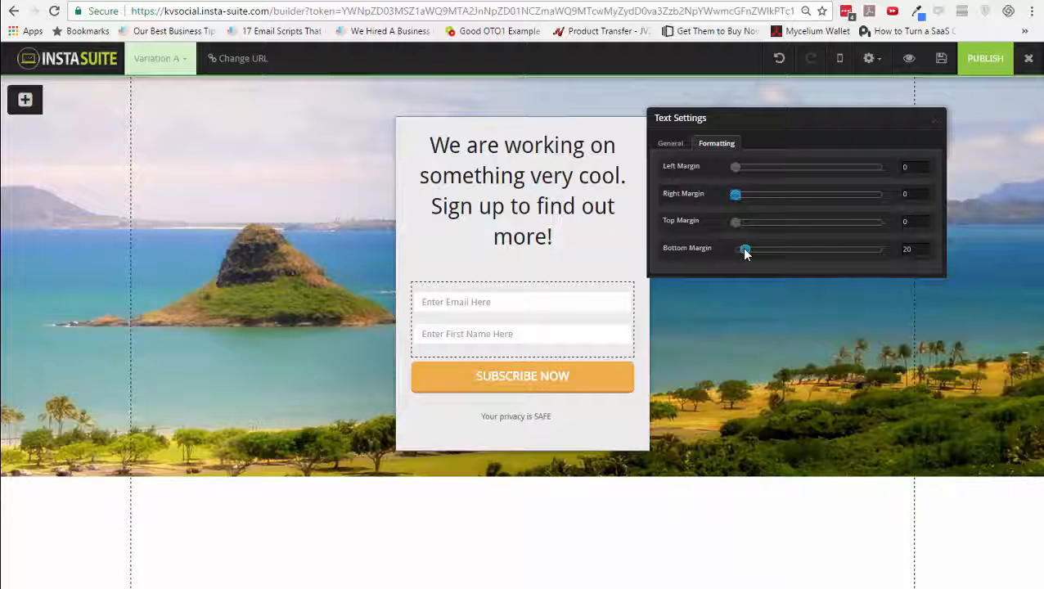
pyautogui.moveTo(746, 254); pyautogui.dragTo(726, 247)
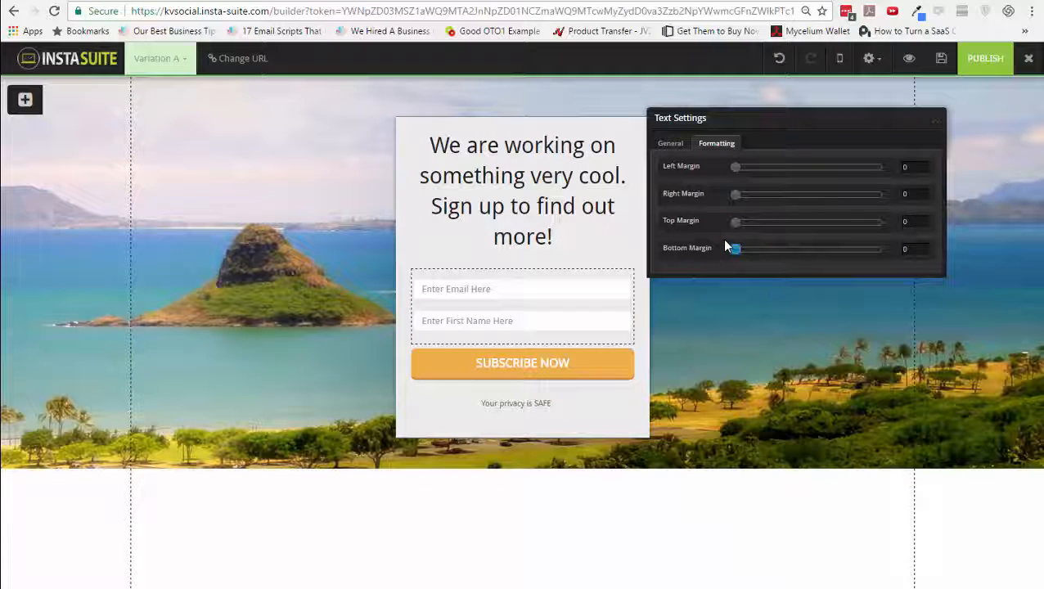
pyautogui.click(938, 123)
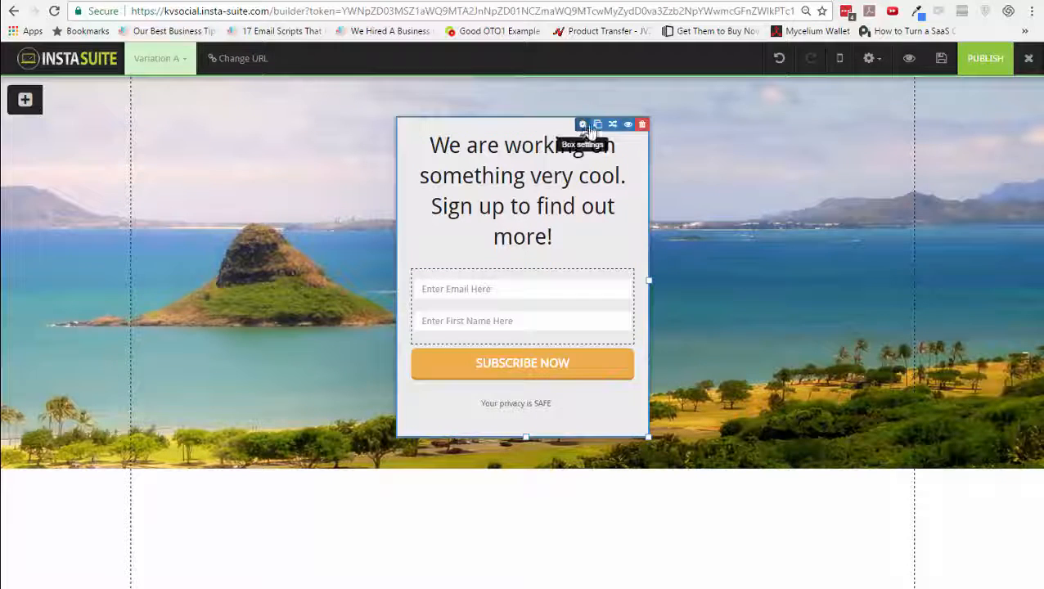
pyautogui.click(584, 125)
pyautogui.moveTo(870, 174); pyautogui.dragTo(782, 168)
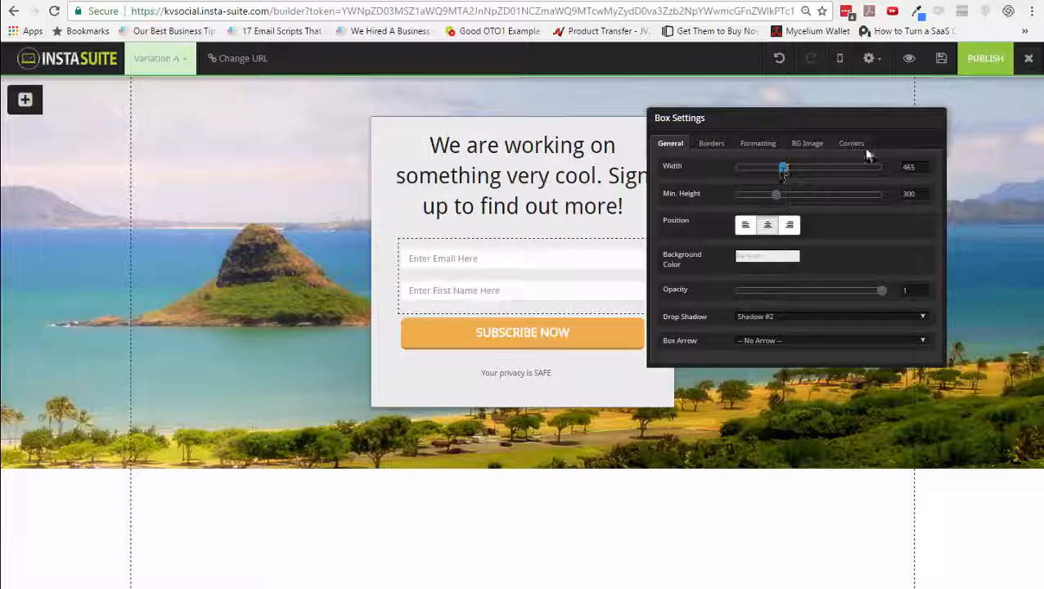
# Add a Phone Input Field below First Name, then delete it, keeping only email and first name
pyautogui.click(937, 123)
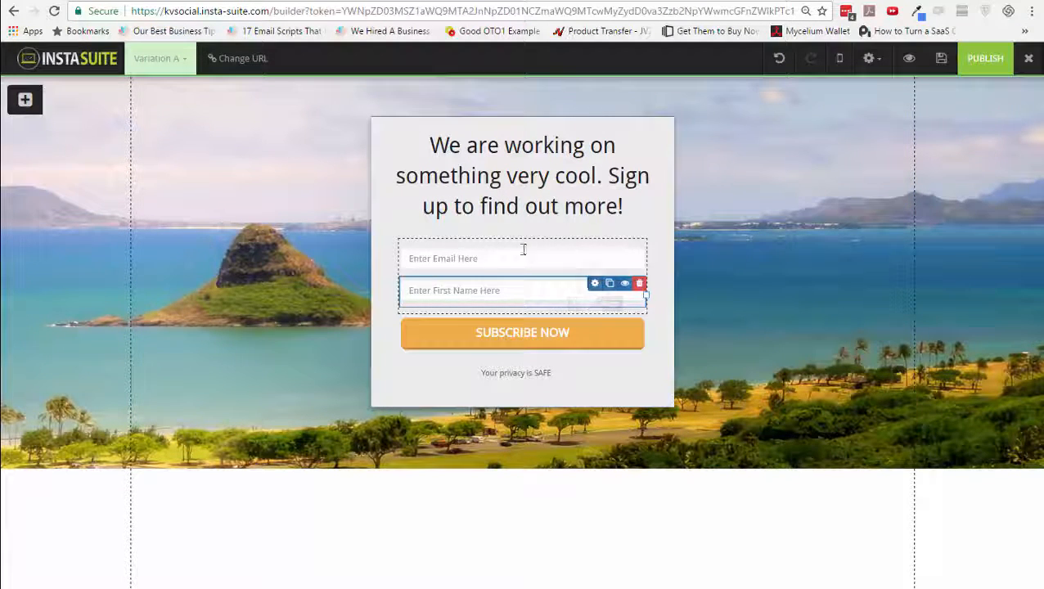
pyautogui.click(26, 102)
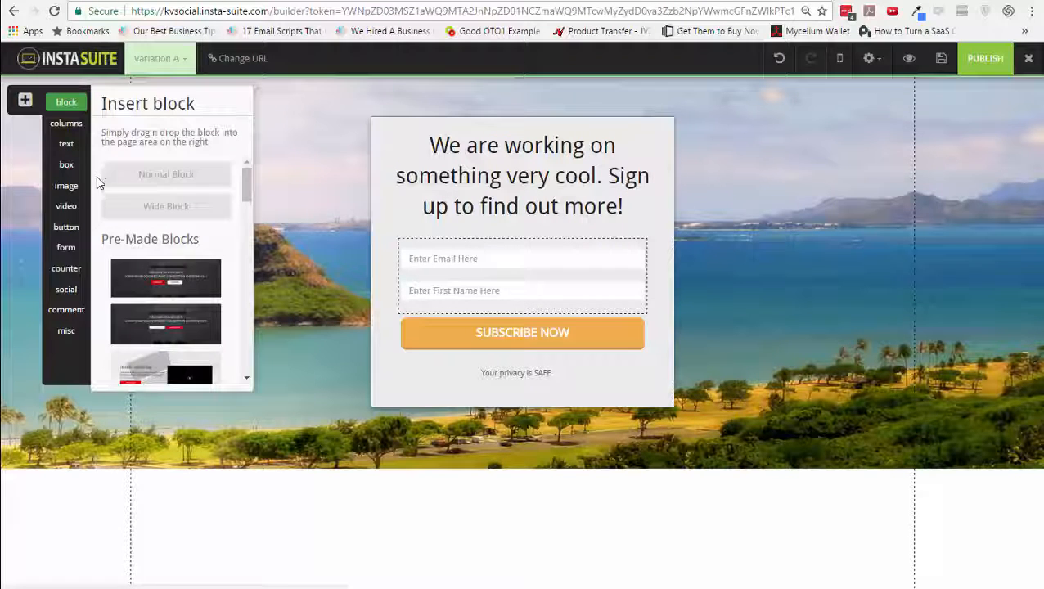
pyautogui.click(72, 248)
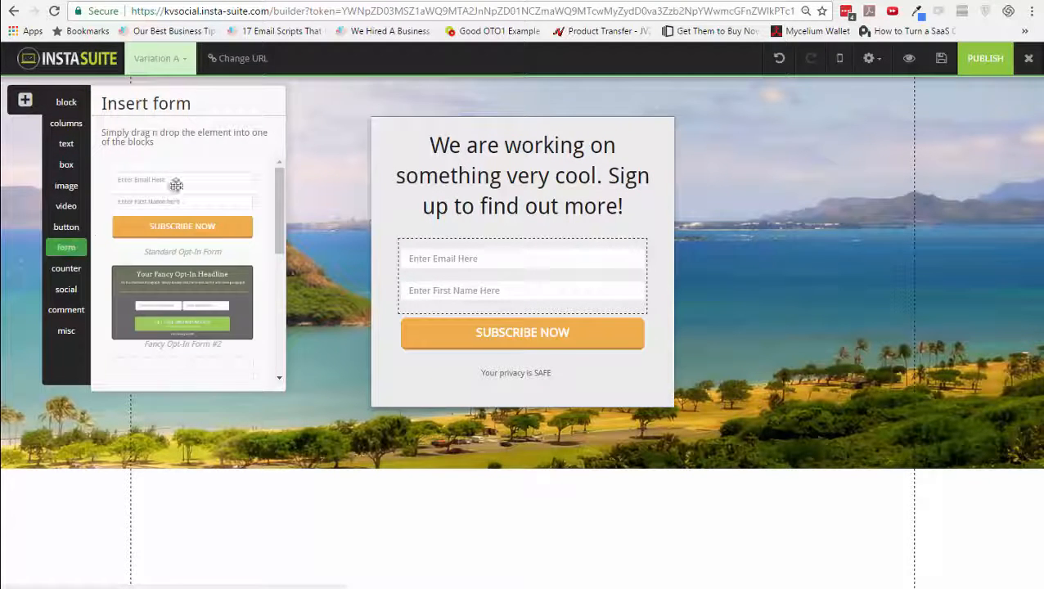
pyautogui.moveTo(278, 192); pyautogui.dragTo(279, 275)
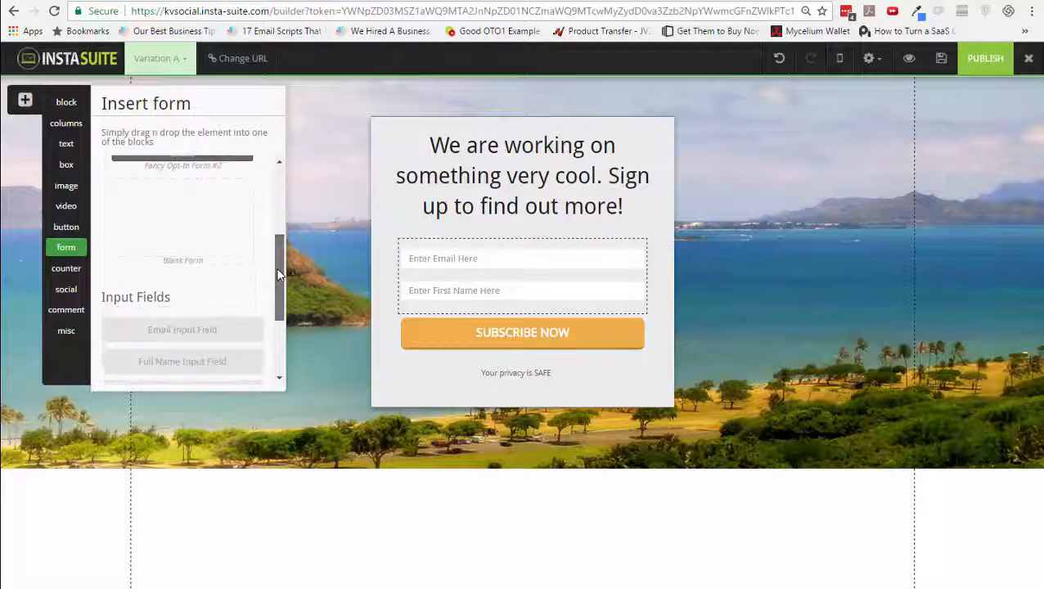
pyautogui.scroll(-3, 277, 275)
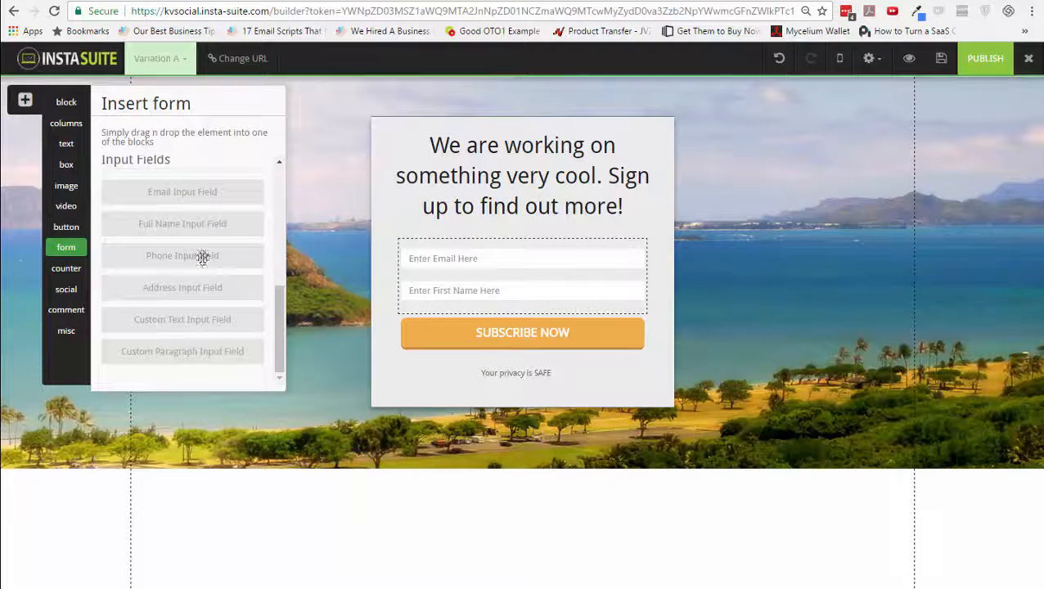
pyautogui.moveTo(203, 257); pyautogui.dragTo(530, 324)
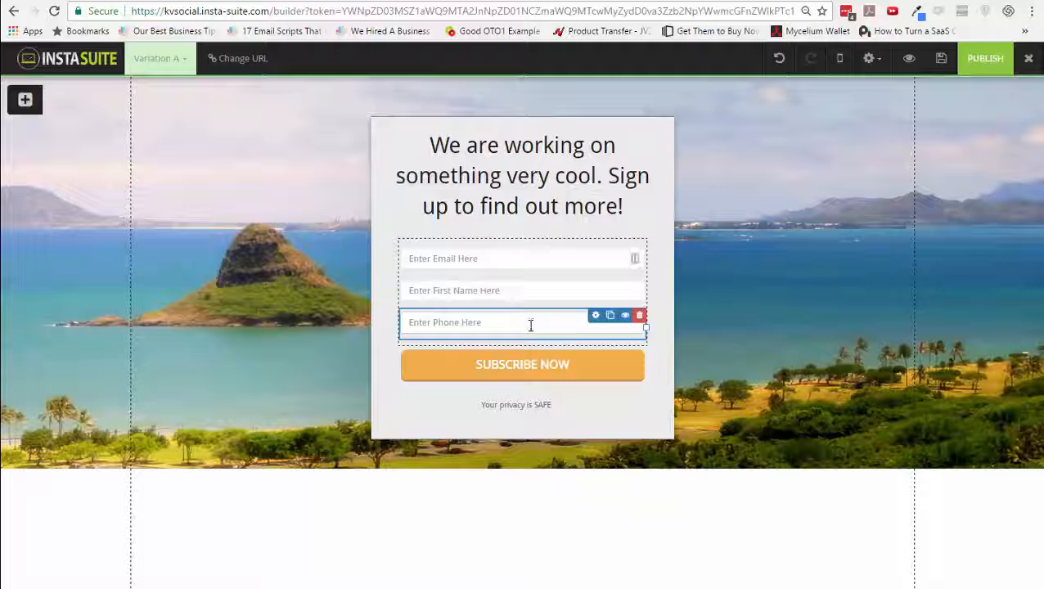
pyautogui.click(531, 290)
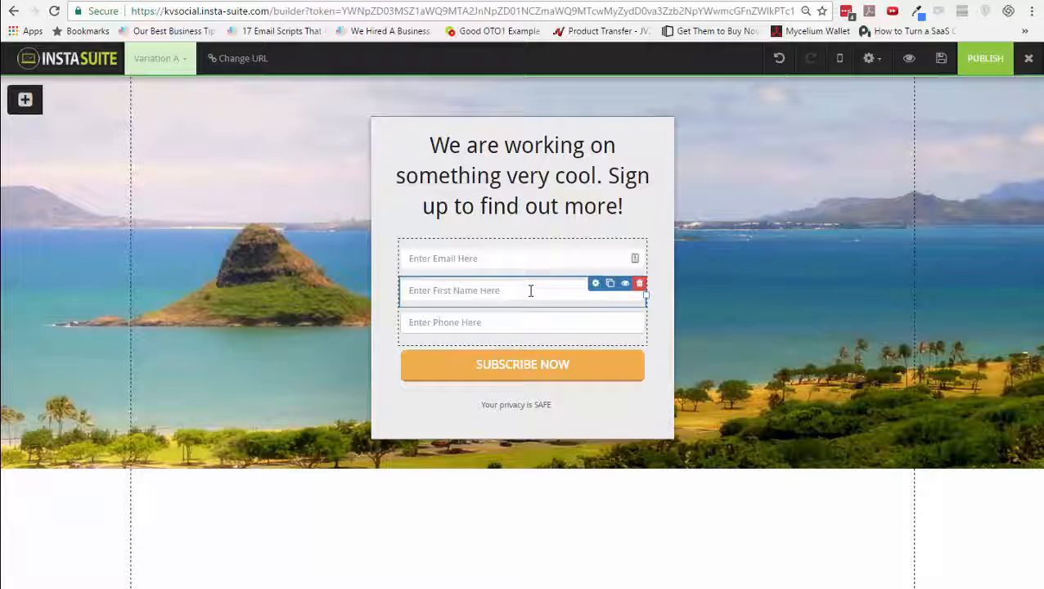
pyautogui.click(640, 316)
pyautogui.click(581, 93)
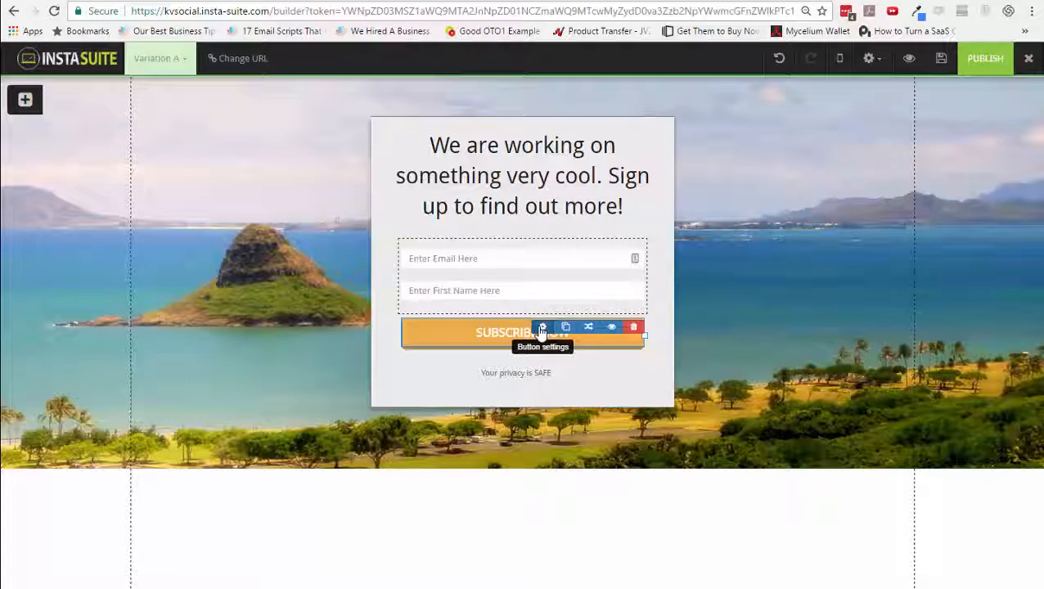
# Set the Subscribe Now button's click action to submit the form
pyautogui.click(541, 329)
pyautogui.click(866, 144)
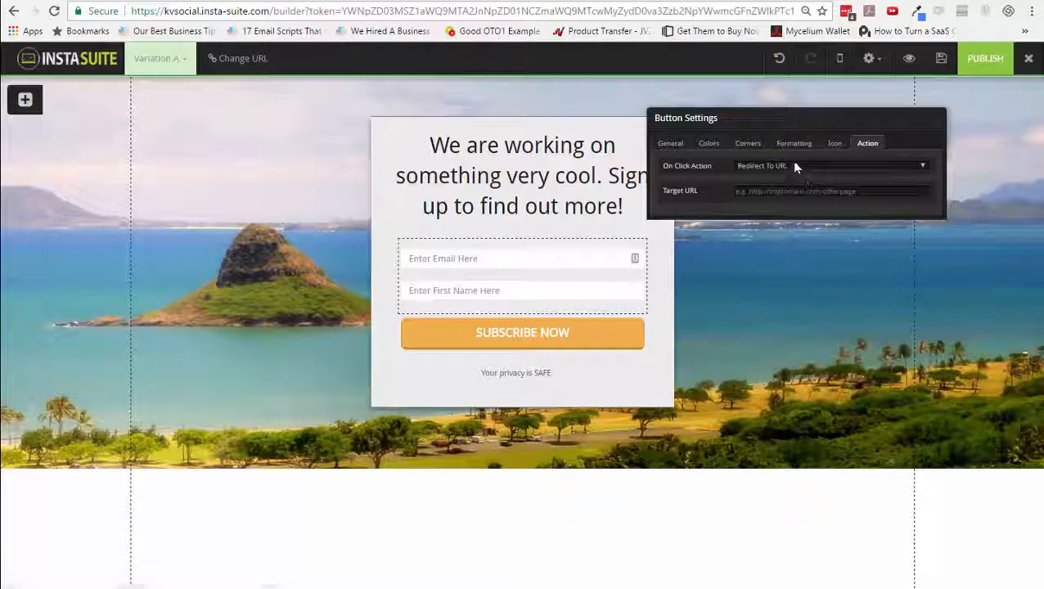
pyautogui.click(795, 166)
pyautogui.click(795, 195)
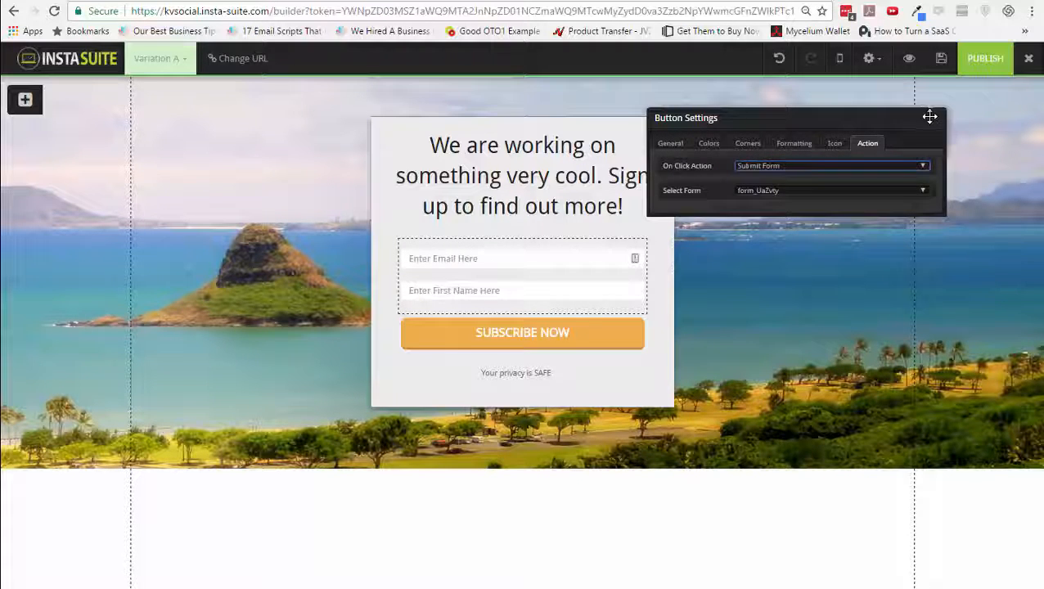
# Switch the form action from Subscribe to Email List to Custom Integration
pyautogui.click(579, 246)
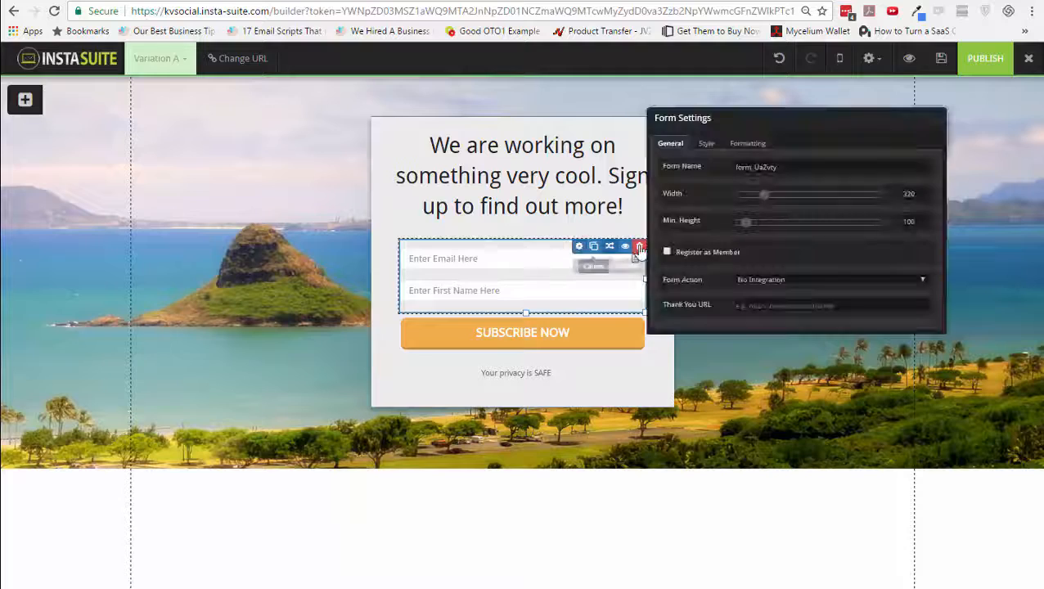
pyautogui.click(833, 280)
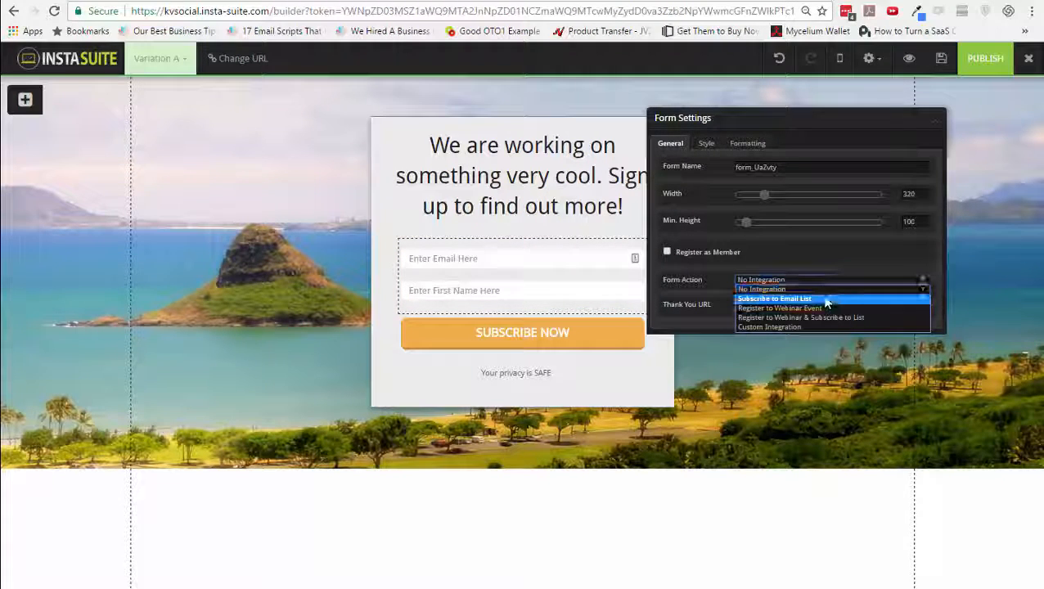
pyautogui.click(822, 299)
pyautogui.click(816, 306)
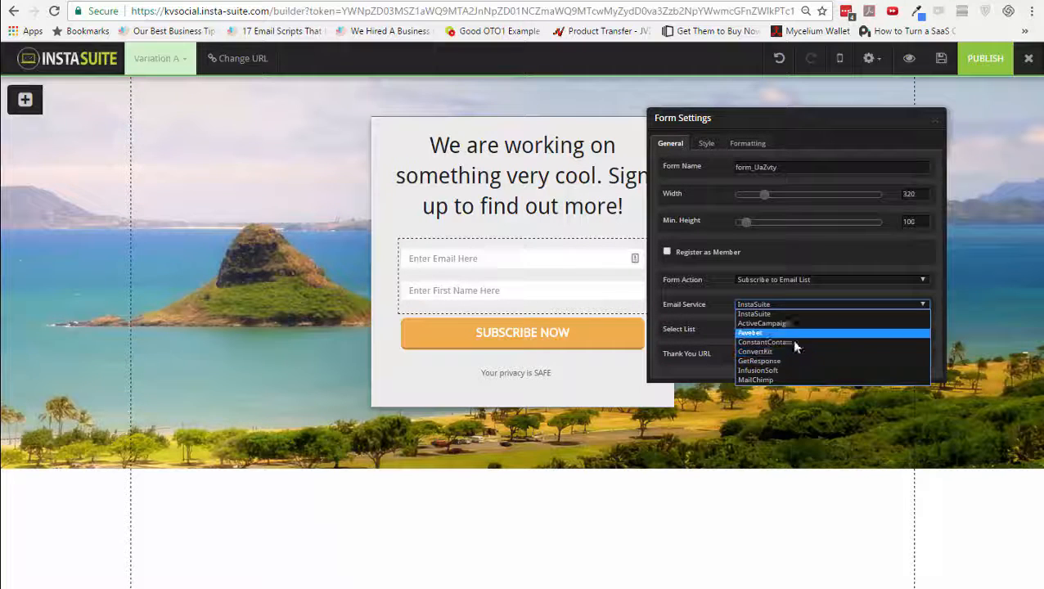
pyautogui.click(791, 304)
pyautogui.click(795, 281)
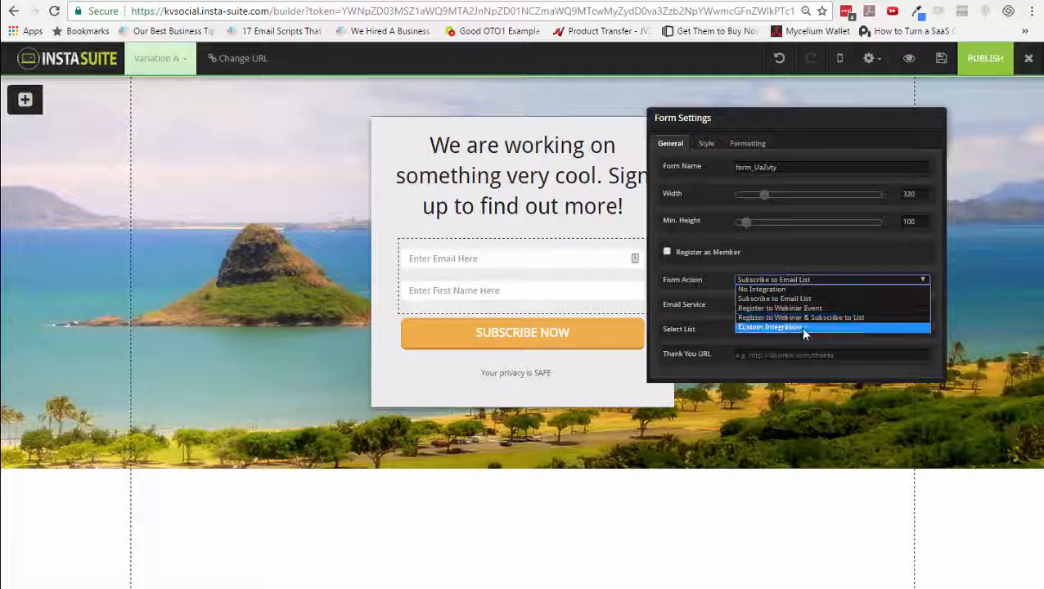
pyautogui.click(801, 326)
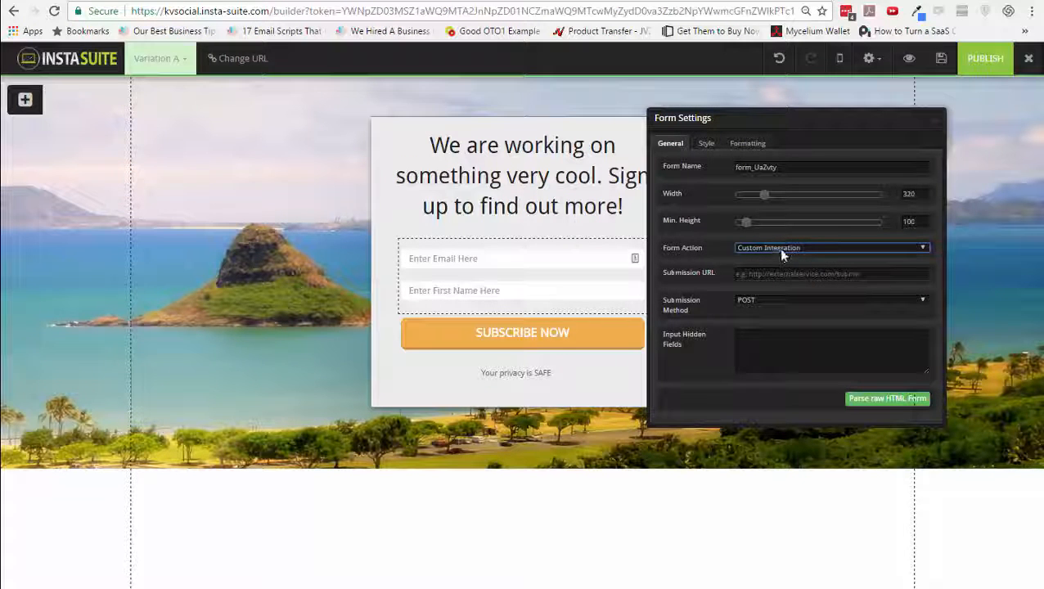
pyautogui.click(939, 119)
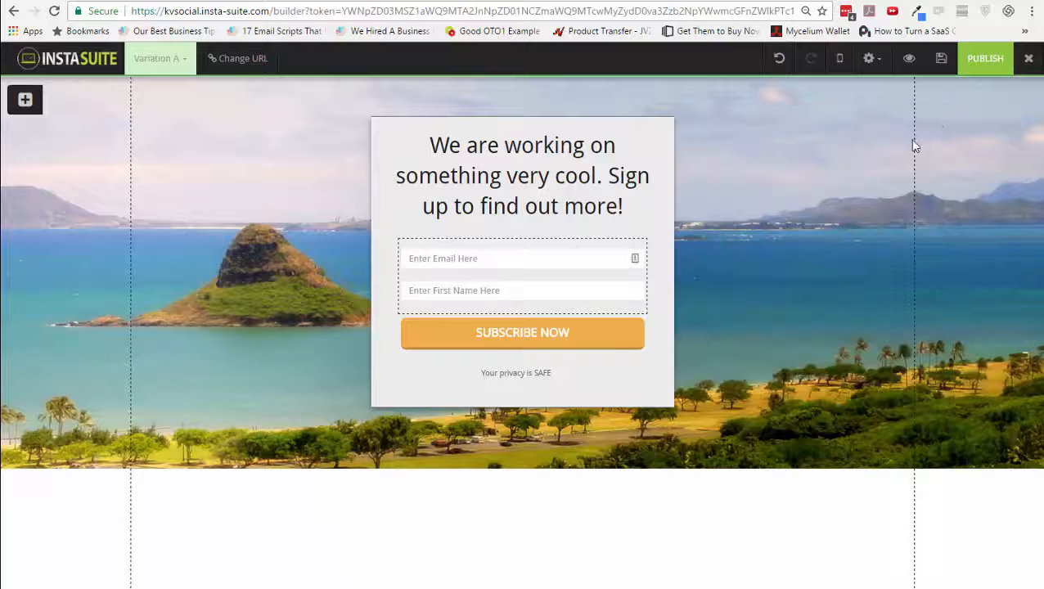
pyautogui.click(25, 101)
pyautogui.click(72, 105)
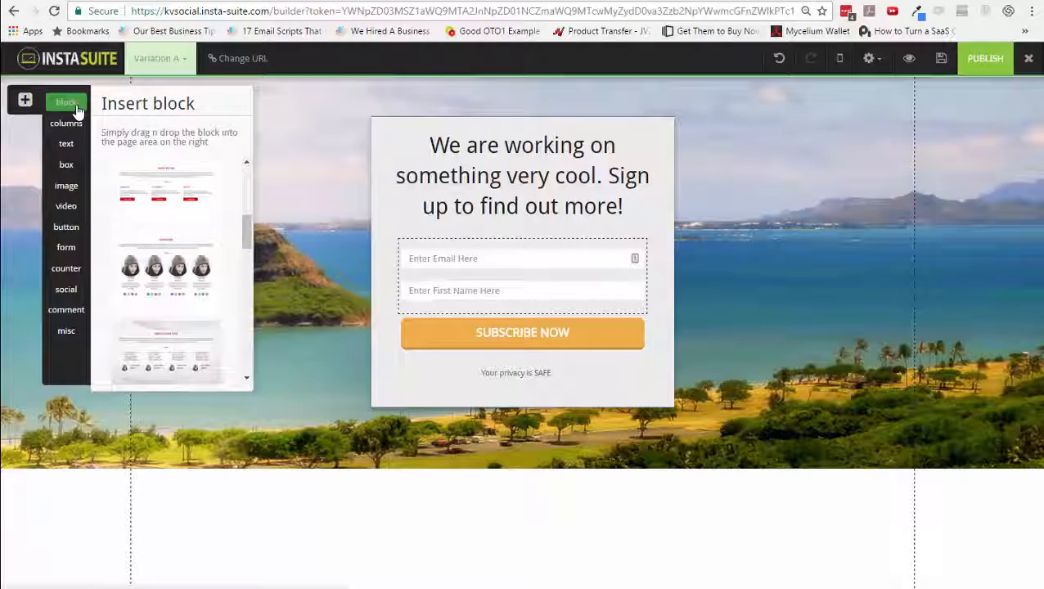
pyautogui.moveTo(244, 230); pyautogui.dragTo(245, 176)
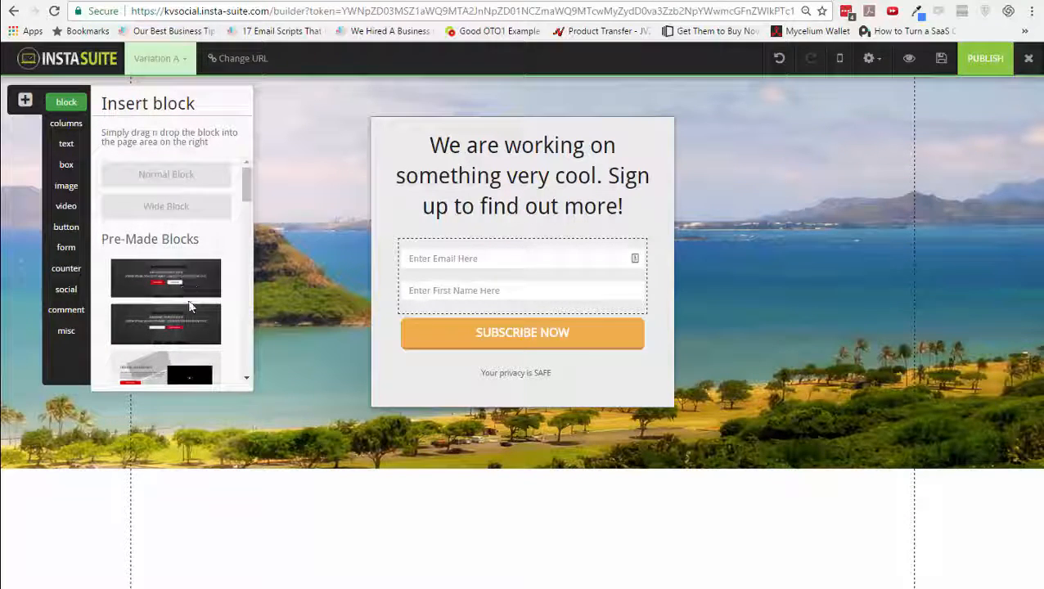
pyautogui.moveTo(189, 306); pyautogui.dragTo(245, 483)
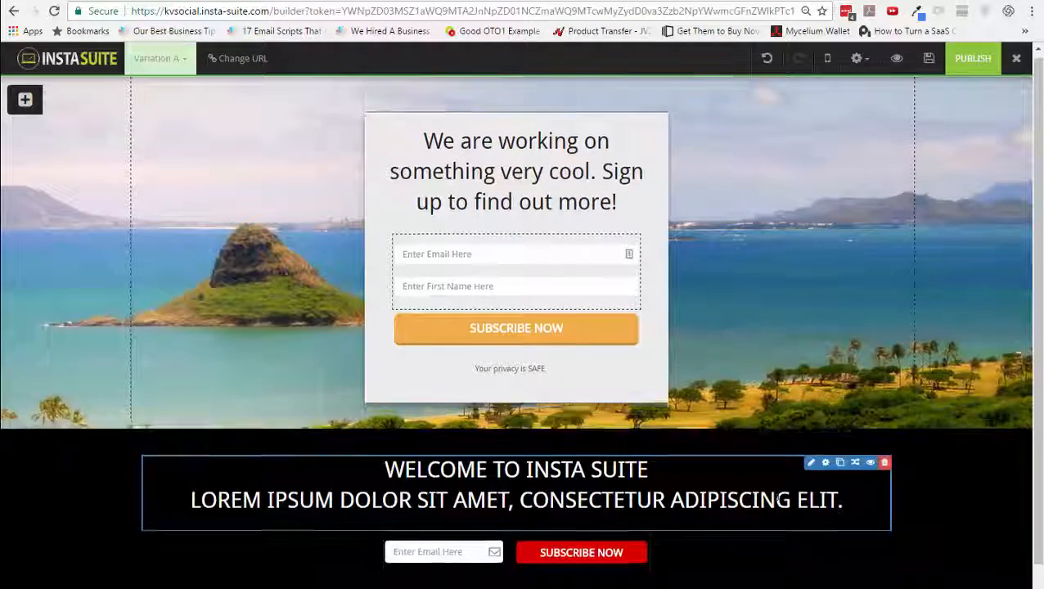
pyautogui.scroll(-1, 778, 498)
pyautogui.click(937, 407)
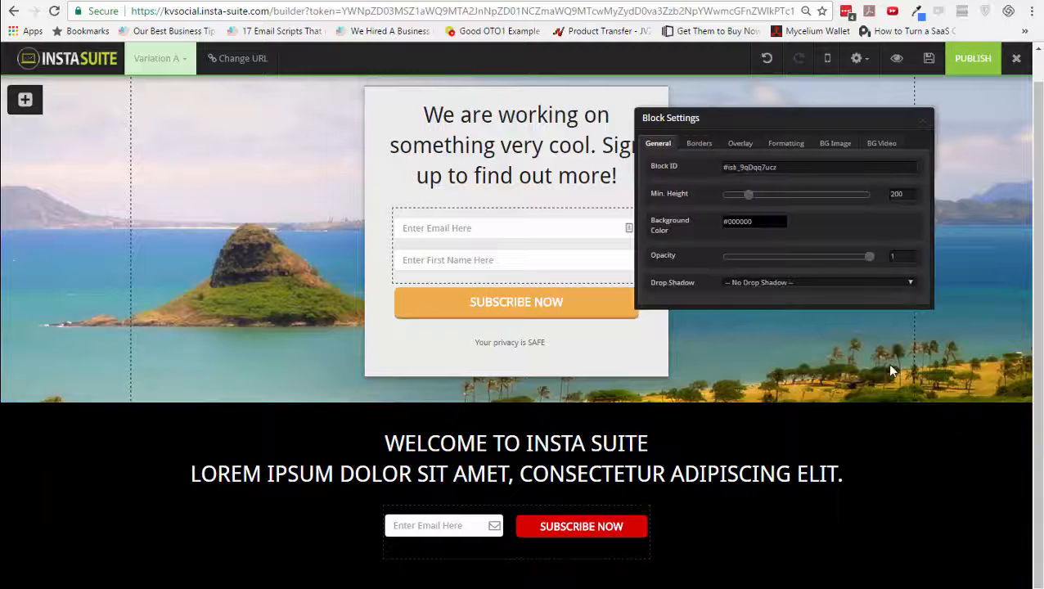
pyautogui.click(770, 232)
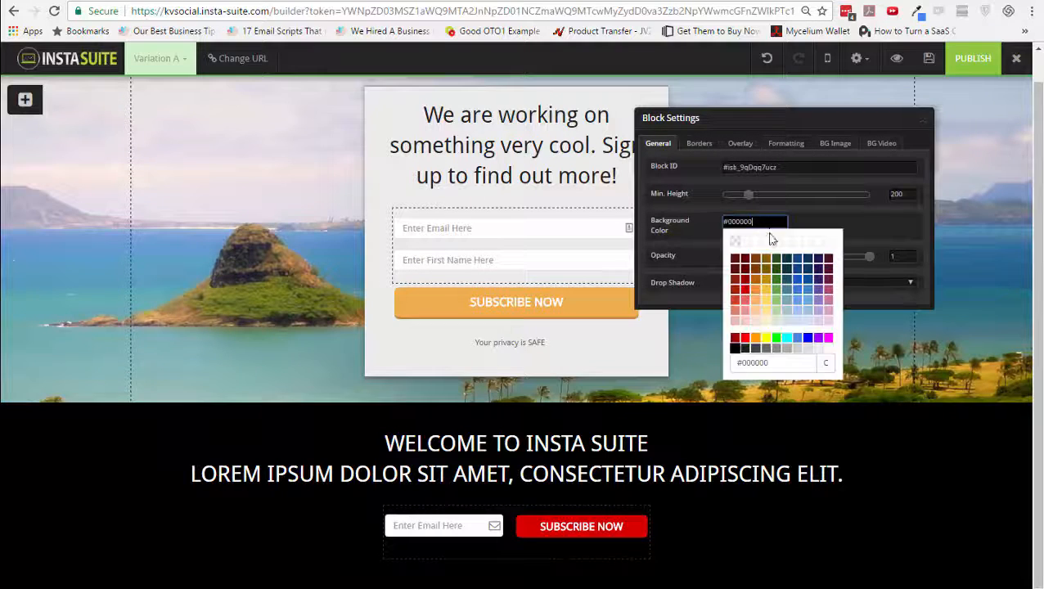
pyautogui.click(745, 289)
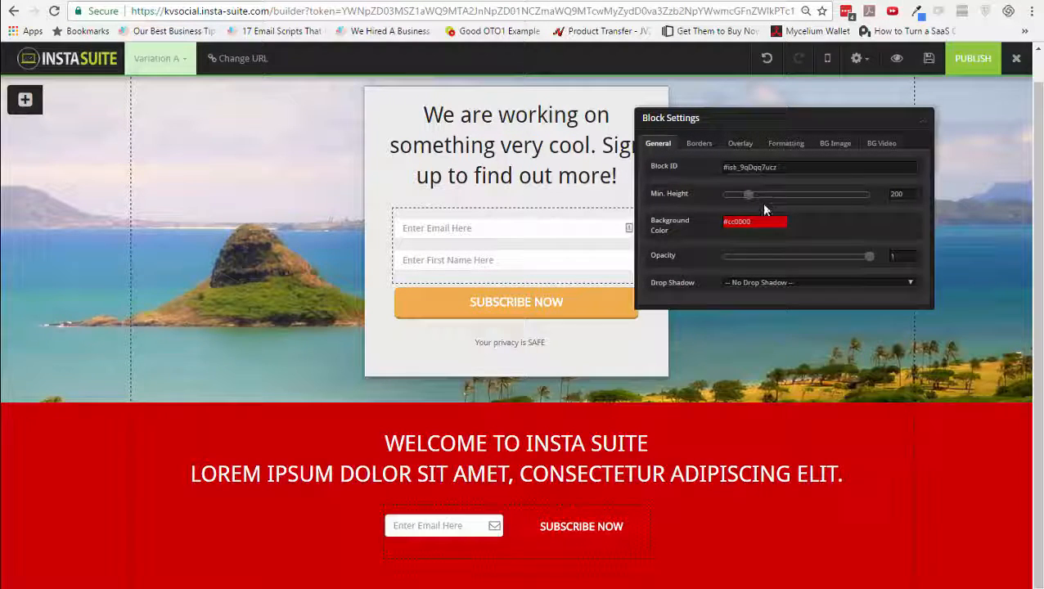
pyautogui.click(757, 221)
pyautogui.click(756, 340)
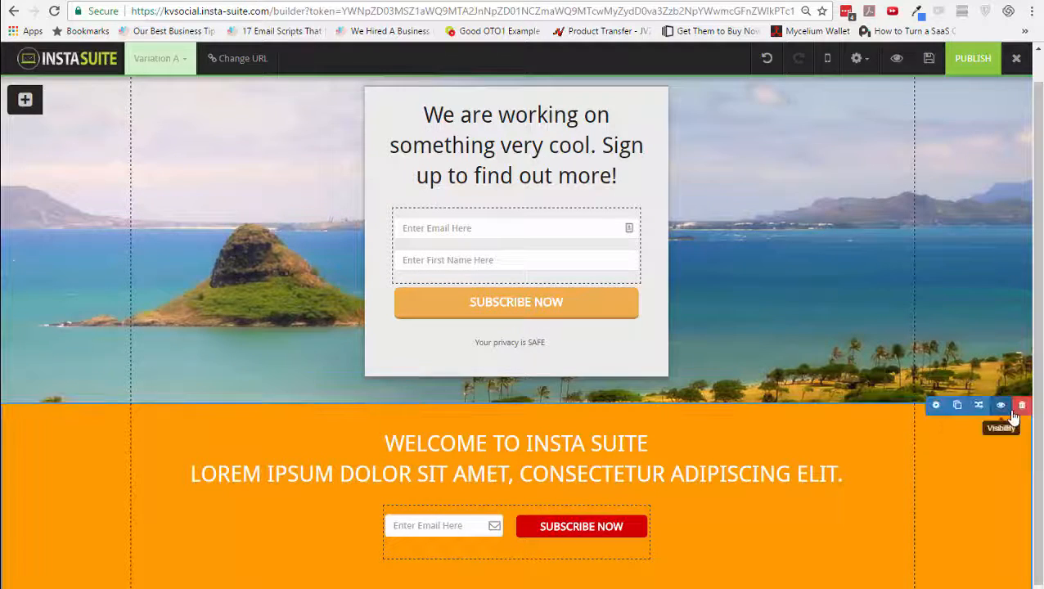
pyautogui.click(1022, 405)
pyautogui.click(582, 115)
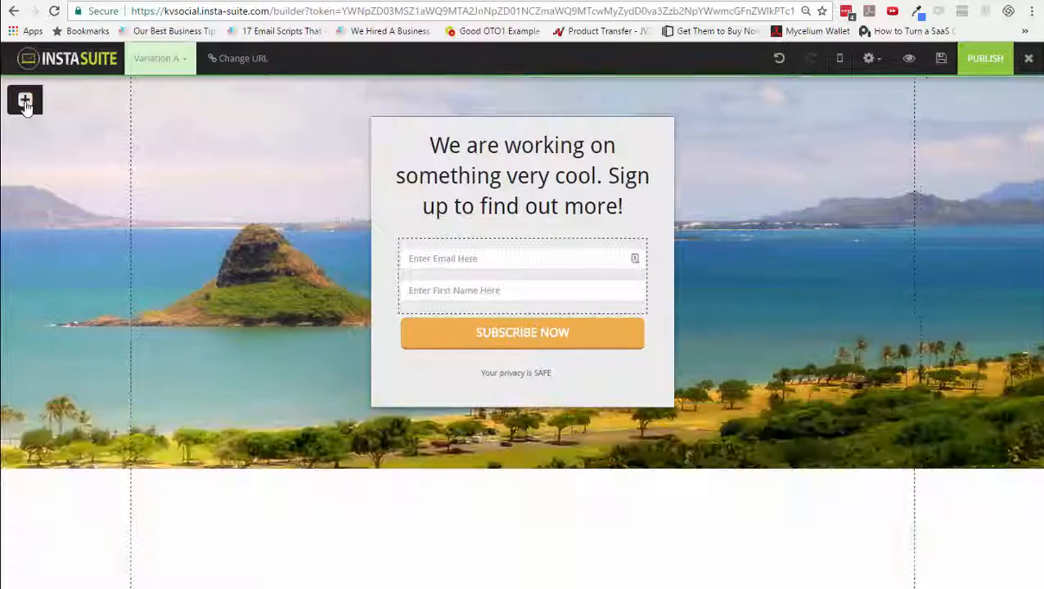
# Browse each insert category, columns through social comments, ending on misc elements like Alert Message and HTML
pyautogui.click(24, 99)
pyautogui.click(61, 123)
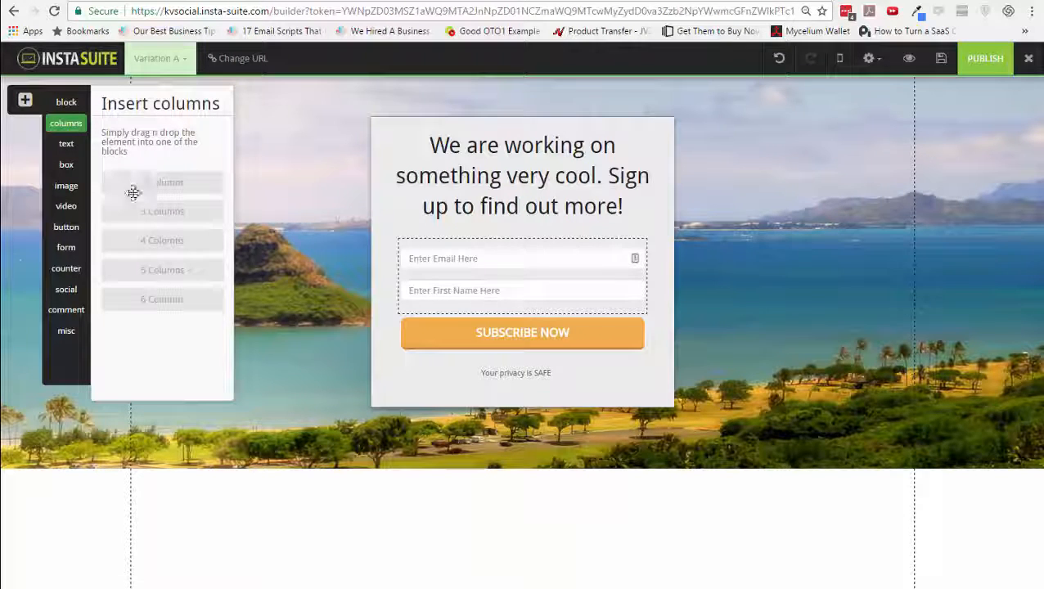
pyautogui.click(66, 144)
pyautogui.click(71, 166)
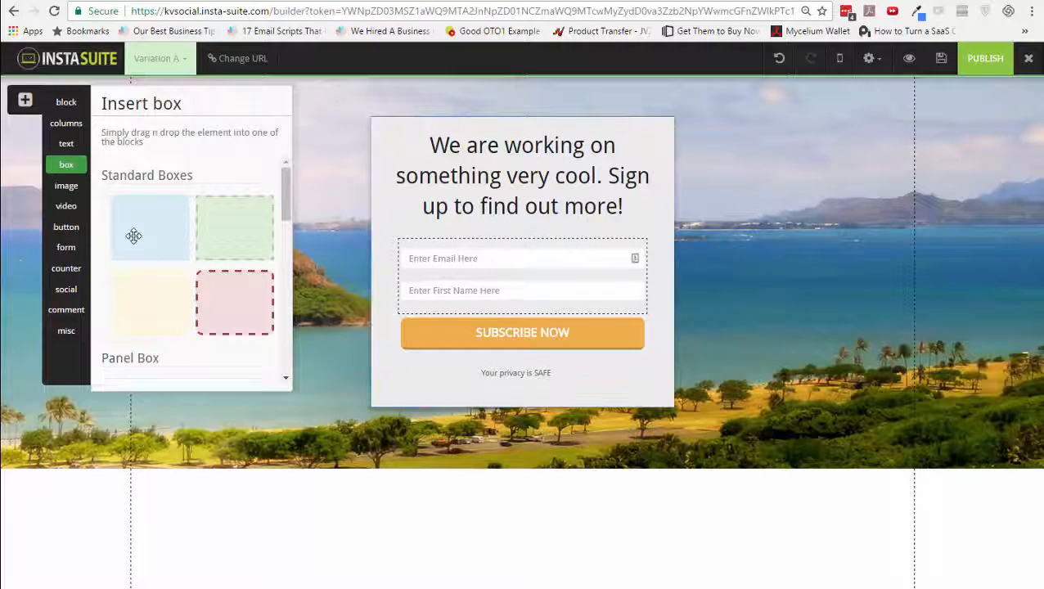
pyautogui.click(69, 188)
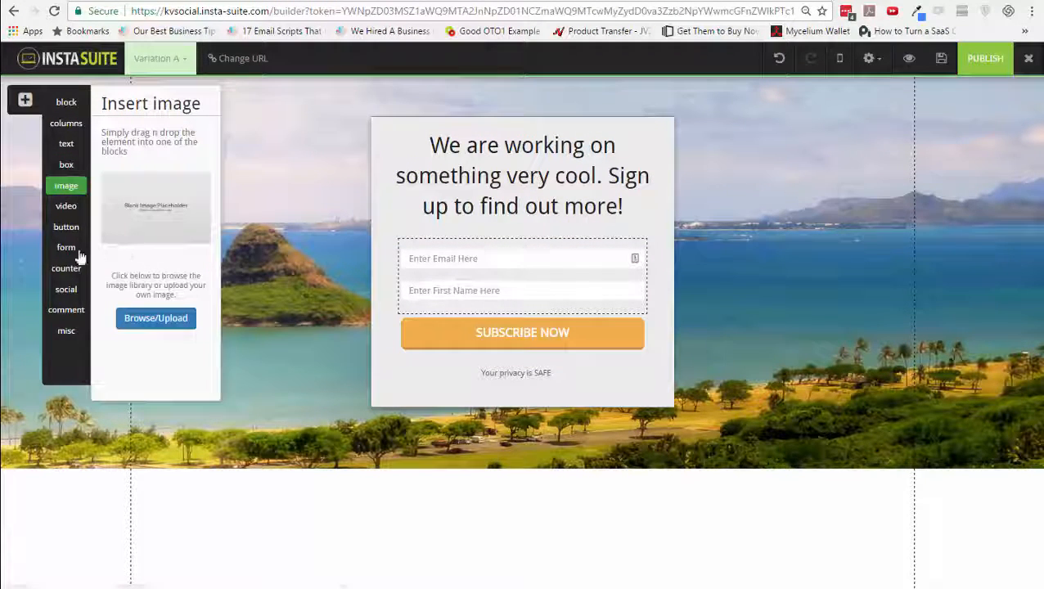
pyautogui.click(68, 208)
pyautogui.click(69, 231)
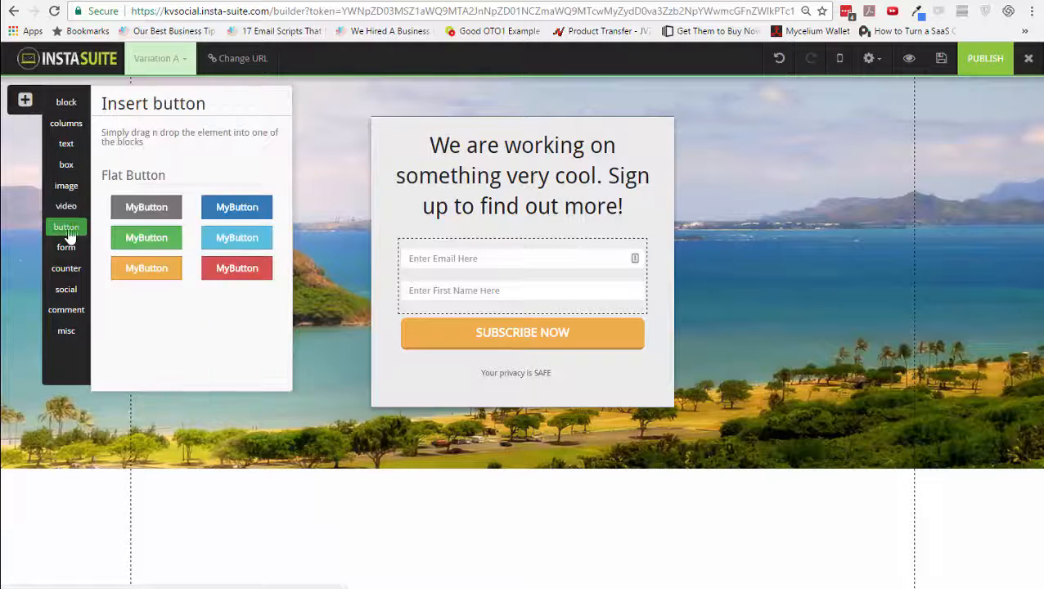
pyautogui.click(68, 249)
pyautogui.click(70, 271)
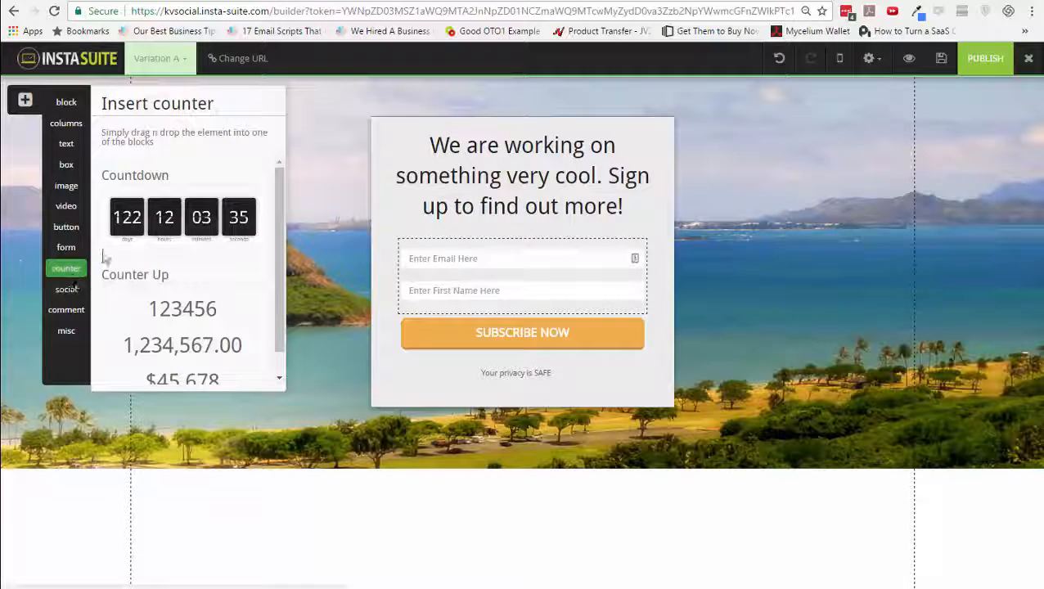
pyautogui.click(67, 292)
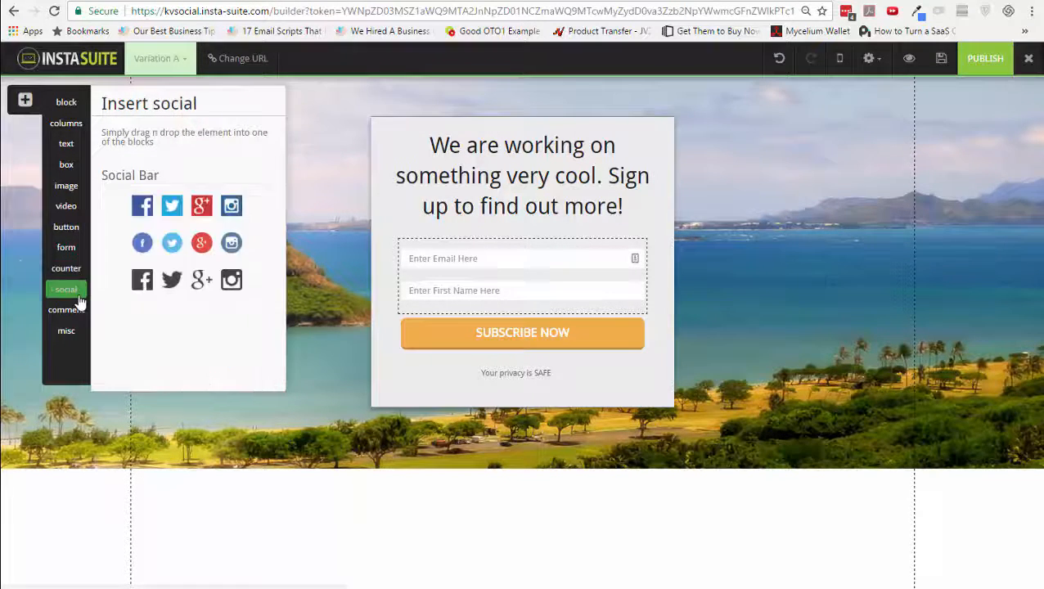
pyautogui.click(76, 313)
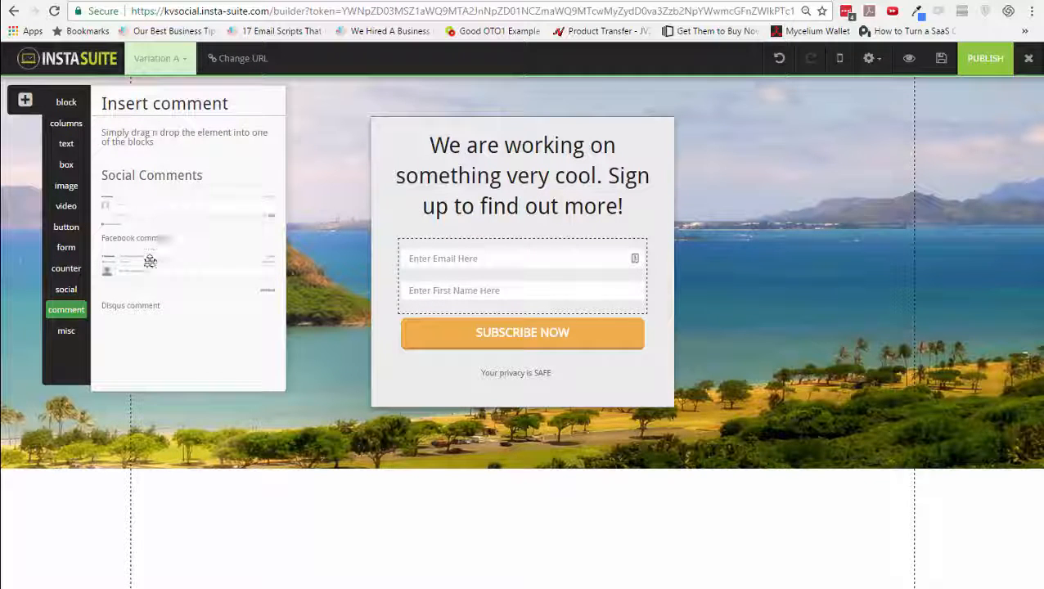
pyautogui.click(69, 331)
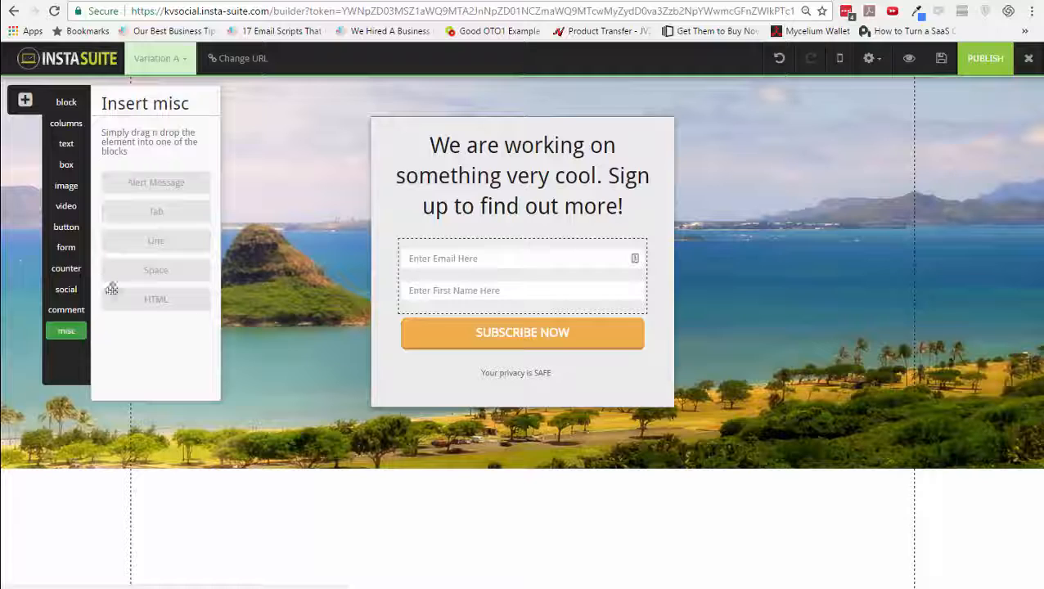
pyautogui.click(875, 63)
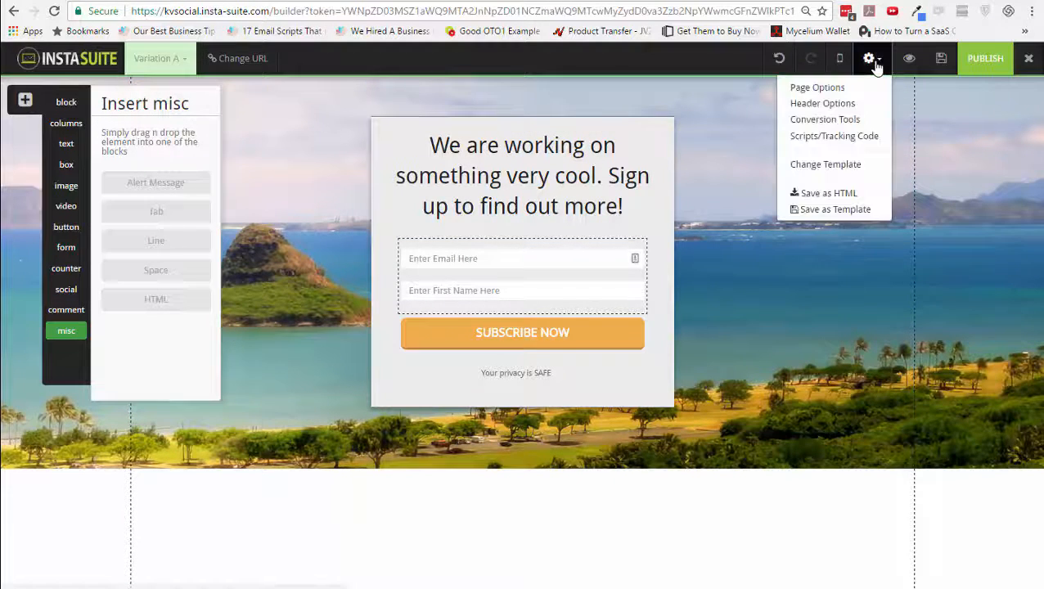
# Turn on a popup in Conversion Tools and build it with a Small Heading and video
pyautogui.click(859, 121)
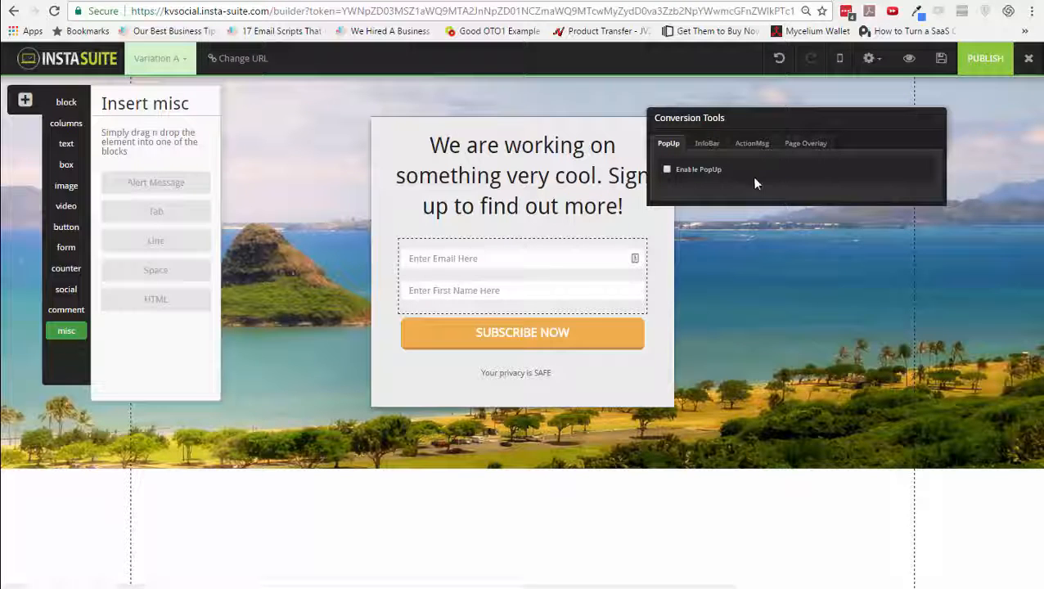
pyautogui.click(694, 172)
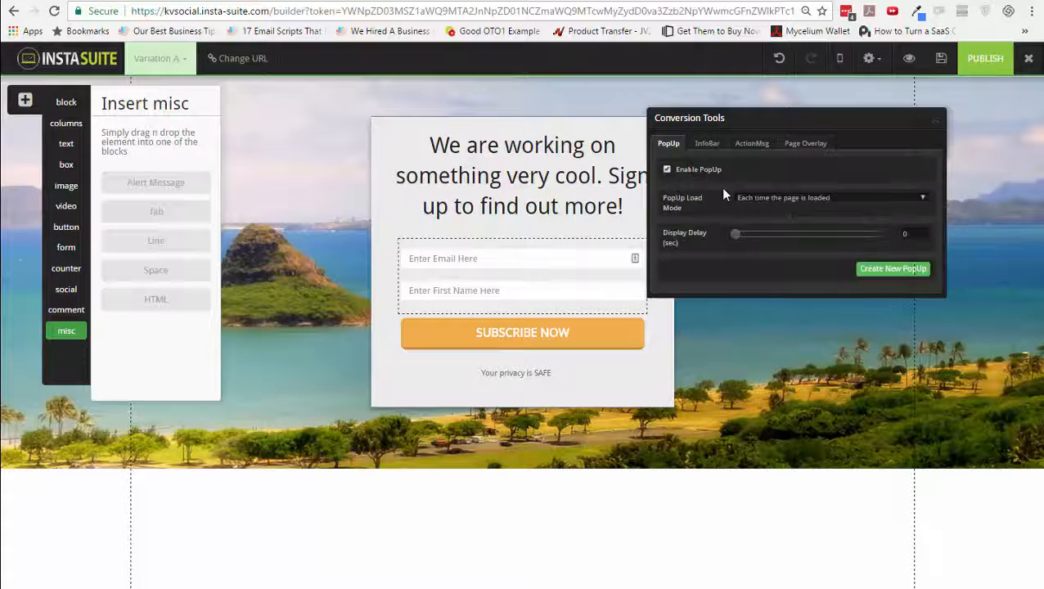
pyautogui.click(888, 270)
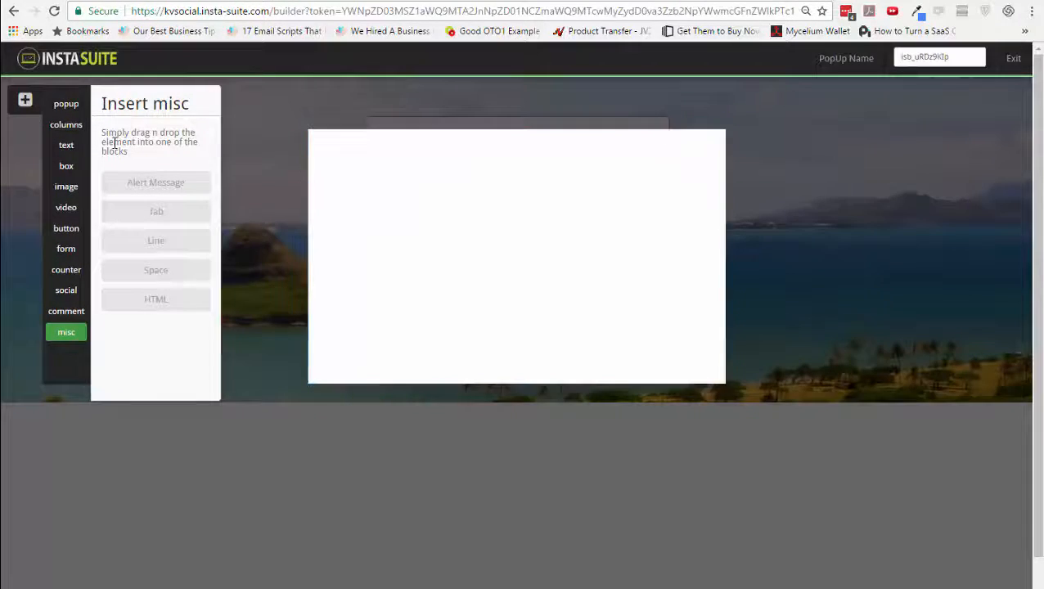
pyautogui.click(70, 133)
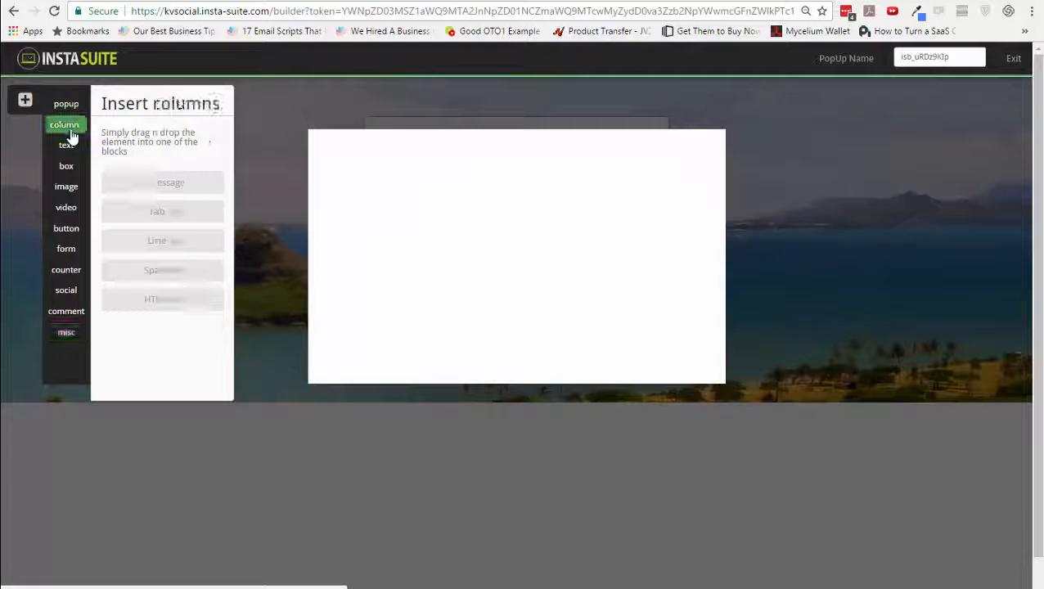
pyautogui.click(70, 151)
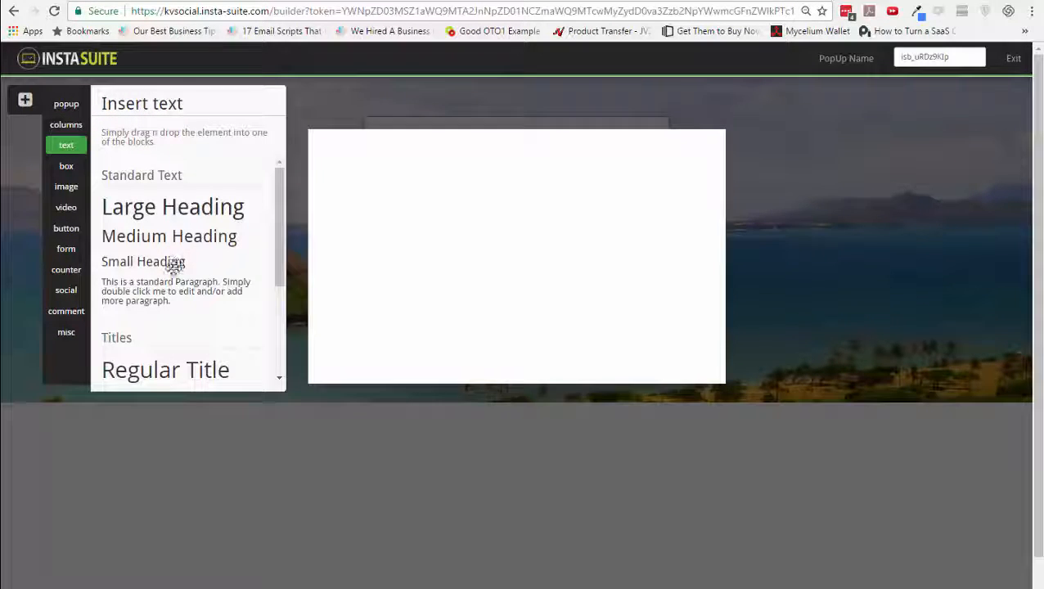
pyautogui.moveTo(173, 262); pyautogui.dragTo(585, 258)
pyautogui.click(25, 100)
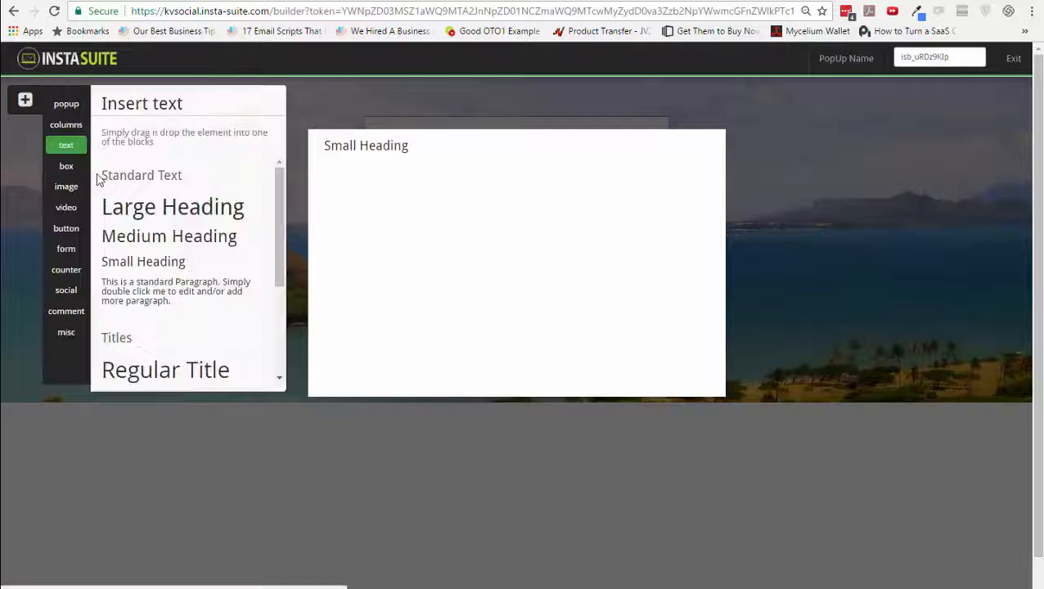
pyautogui.click(68, 218)
pyautogui.moveTo(154, 217); pyautogui.dragTo(553, 217)
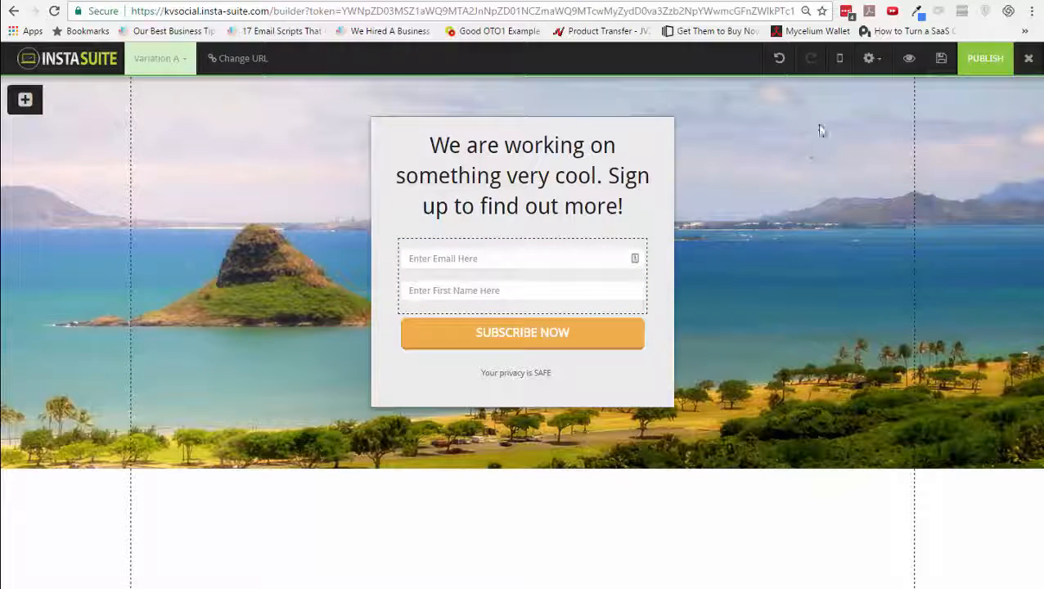
# Check element visibility, then review the ActionMsg and Page Overlay conversion tabs and close them
pyautogui.click(874, 64)
pyautogui.click(877, 66)
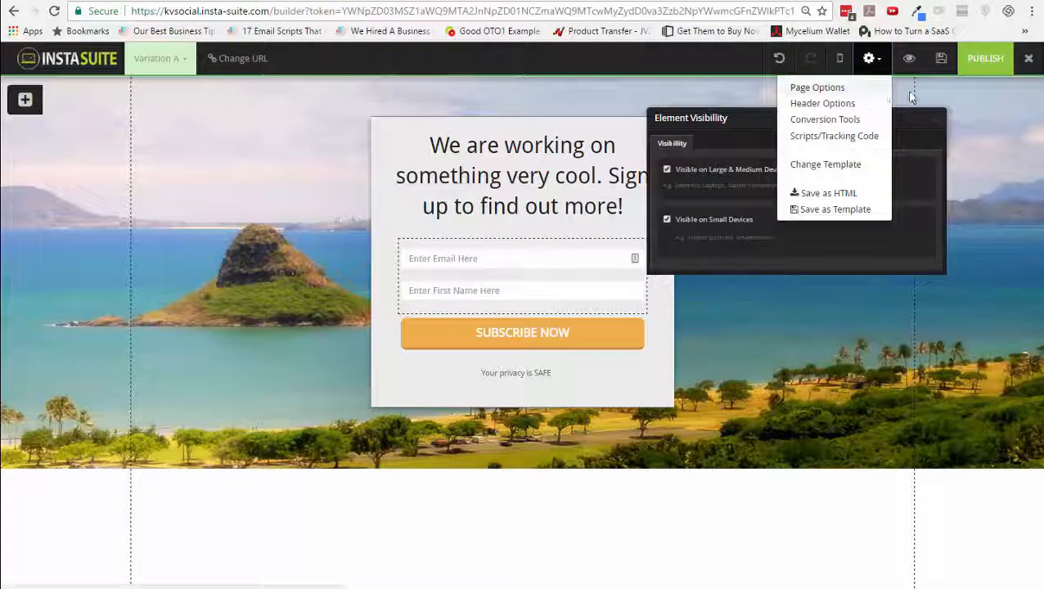
pyautogui.click(935, 118)
pyautogui.click(869, 58)
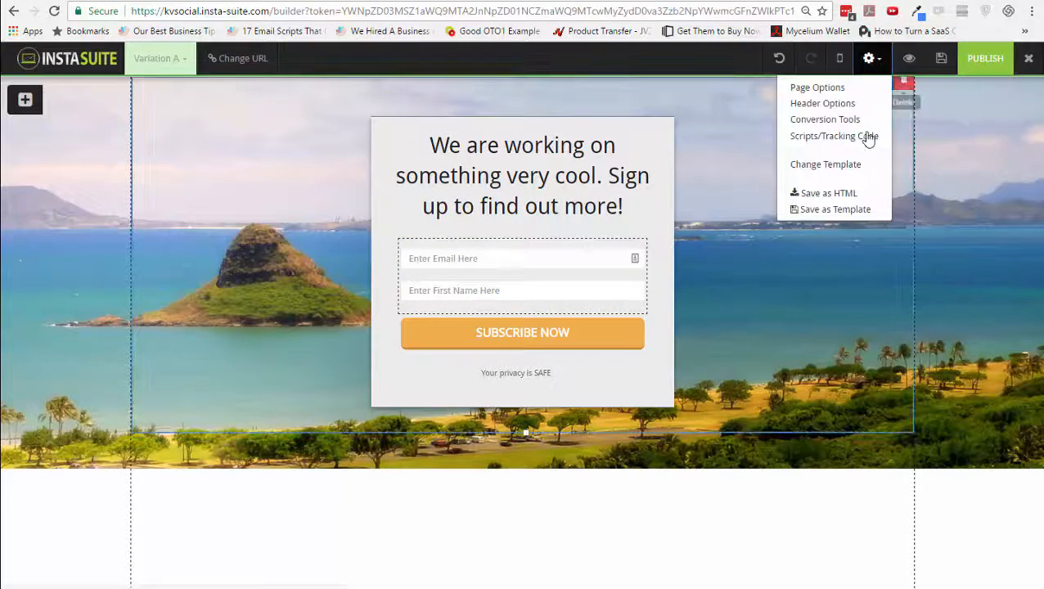
pyautogui.click(853, 122)
pyautogui.click(768, 145)
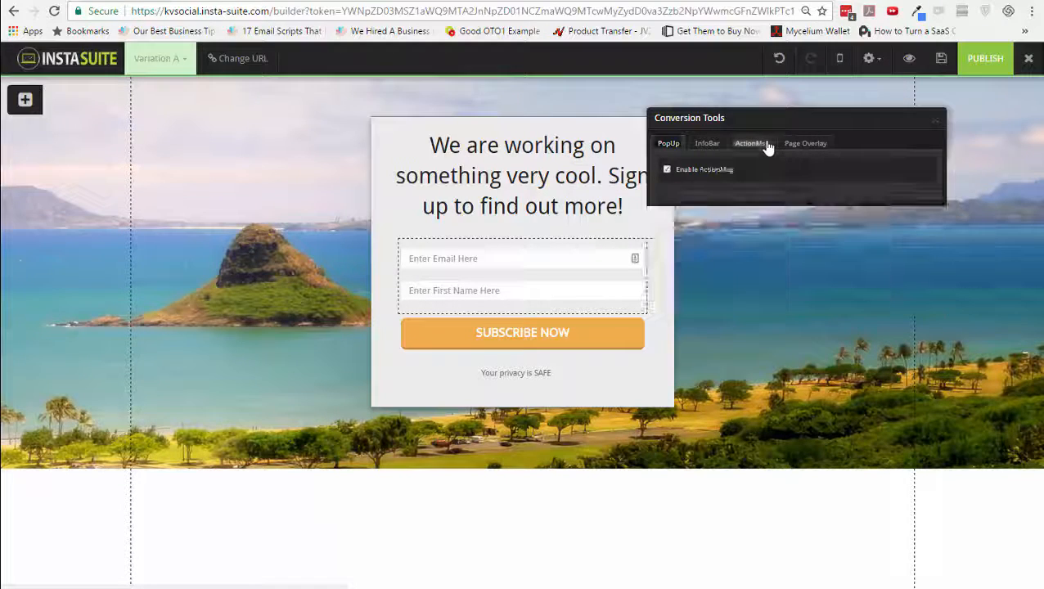
pyautogui.click(802, 144)
pyautogui.click(936, 121)
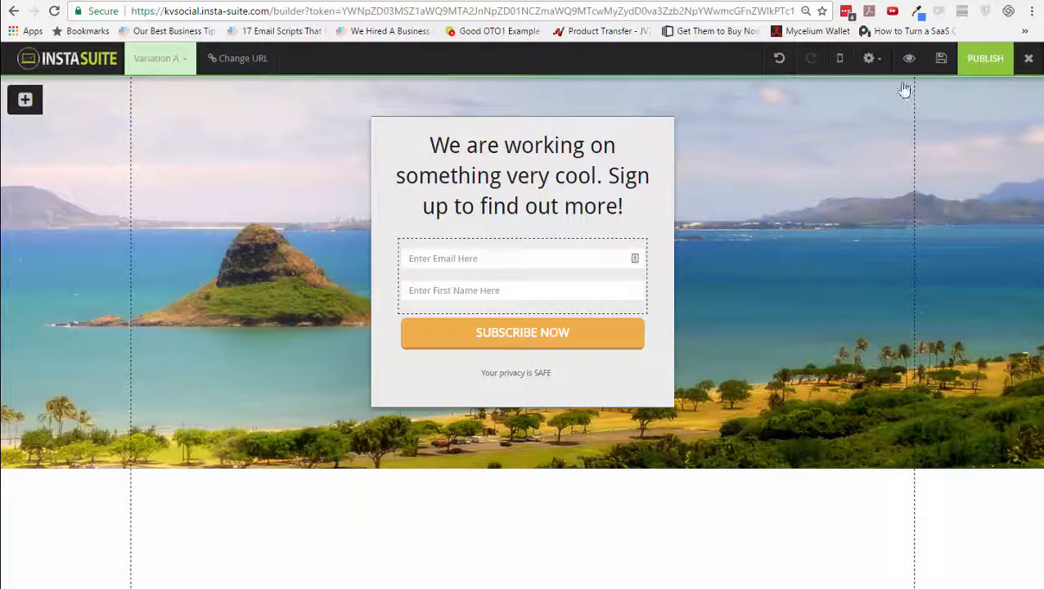
pyautogui.click(871, 58)
pyautogui.click(859, 87)
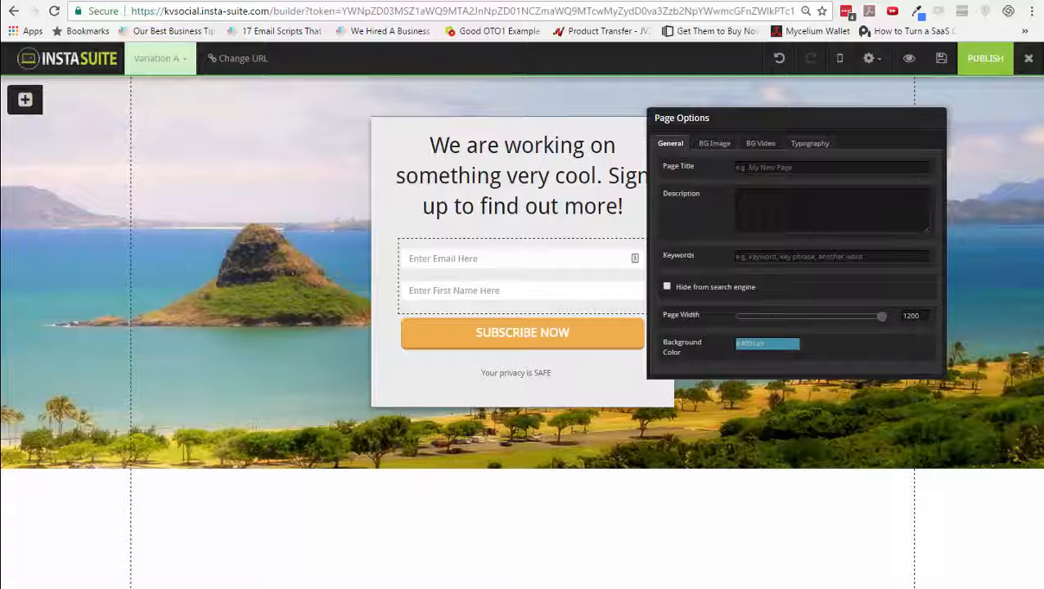
pyautogui.click(742, 168)
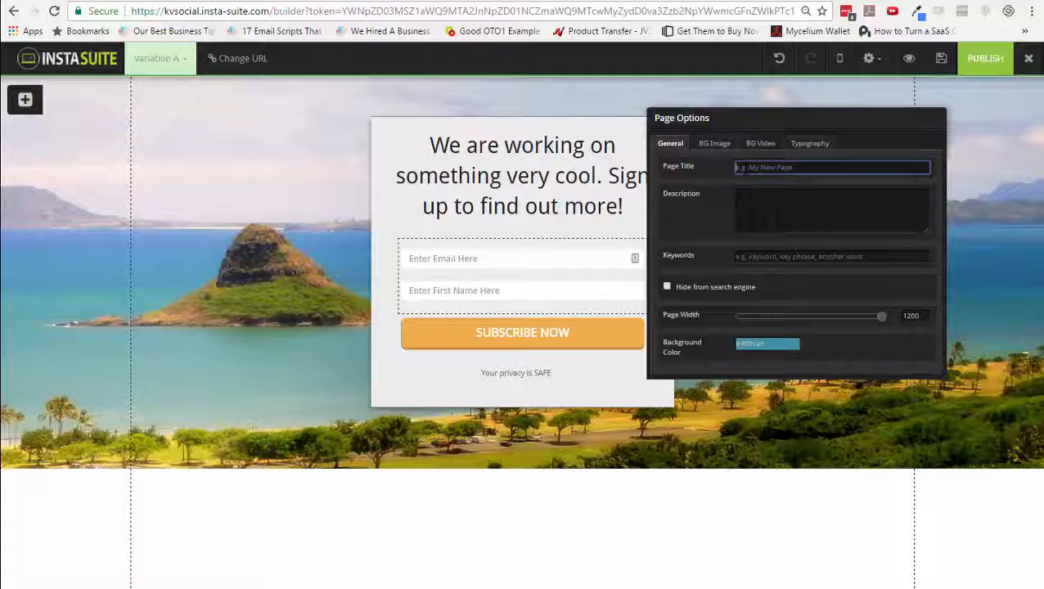
pyautogui.click(935, 121)
pyautogui.click(869, 58)
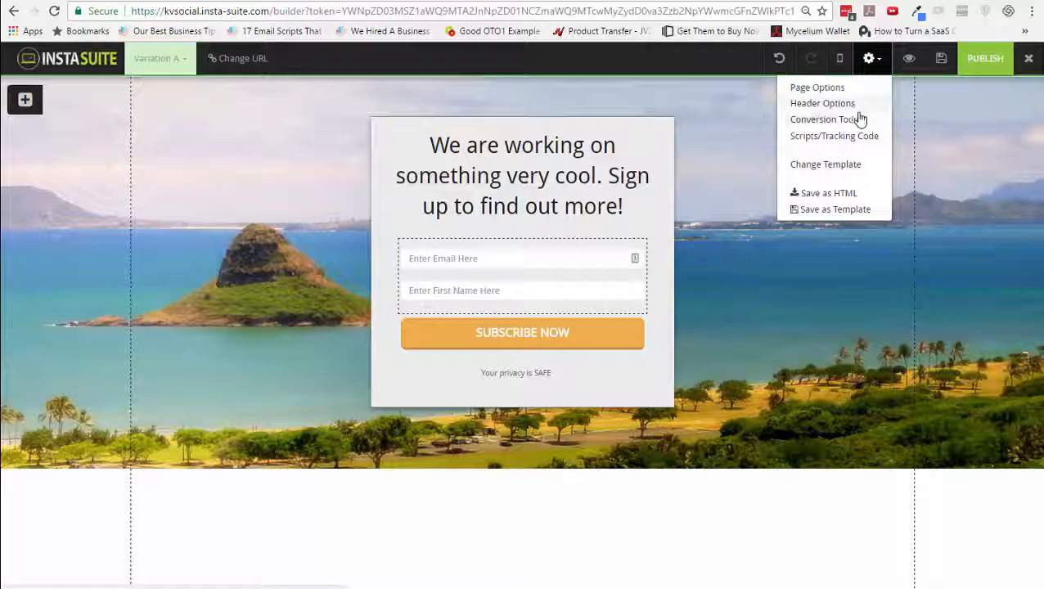
pyautogui.click(856, 105)
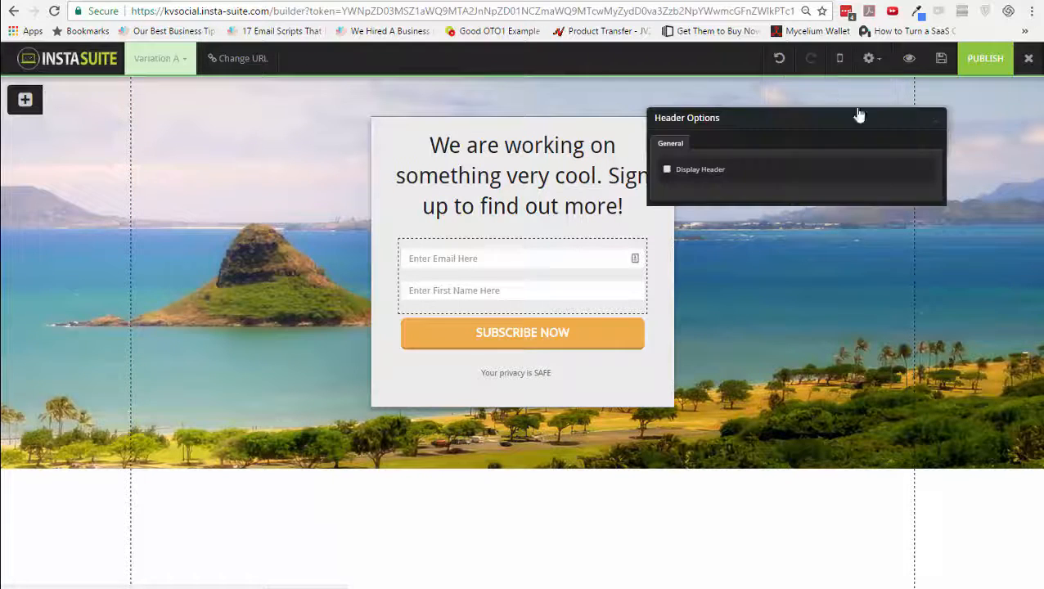
pyautogui.click(936, 124)
pyautogui.click(869, 59)
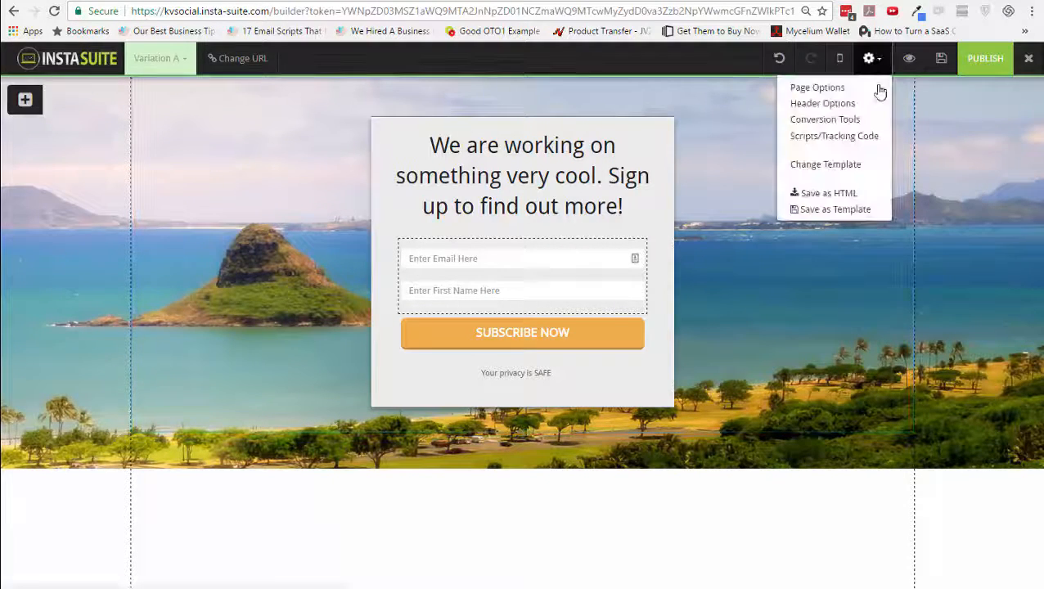
pyautogui.click(861, 137)
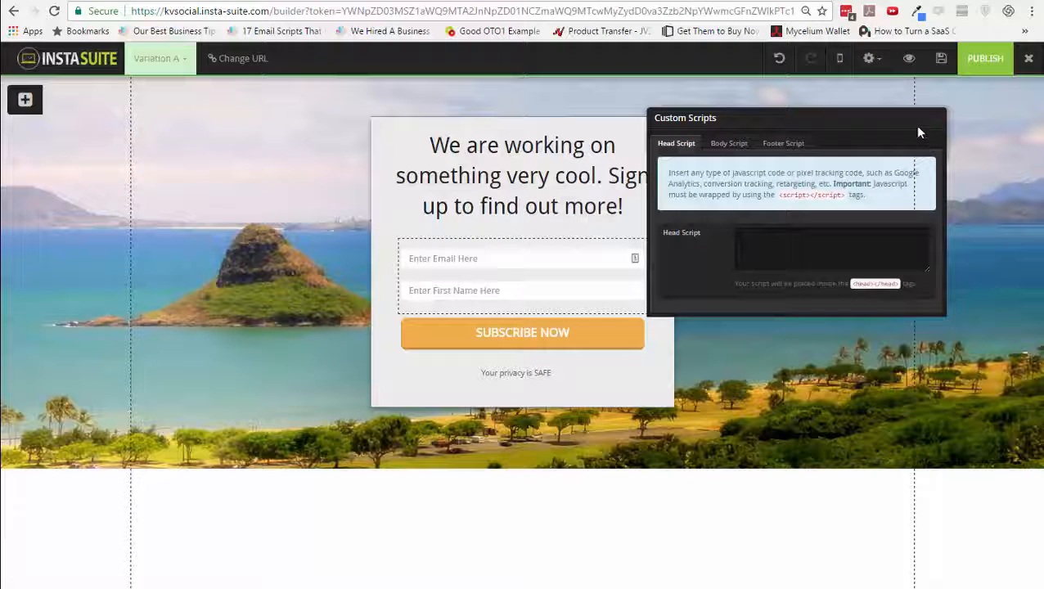
pyautogui.click(940, 126)
pyautogui.click(870, 58)
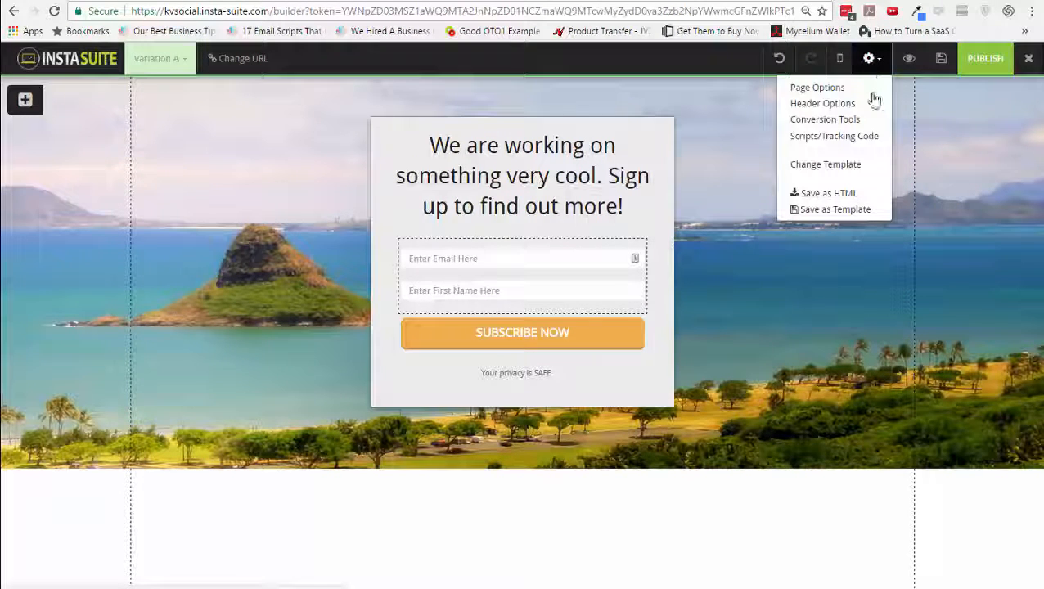
# Browse the page's replacement templates and URL settings, cancelling the URL edit without changes
pyautogui.click(846, 171)
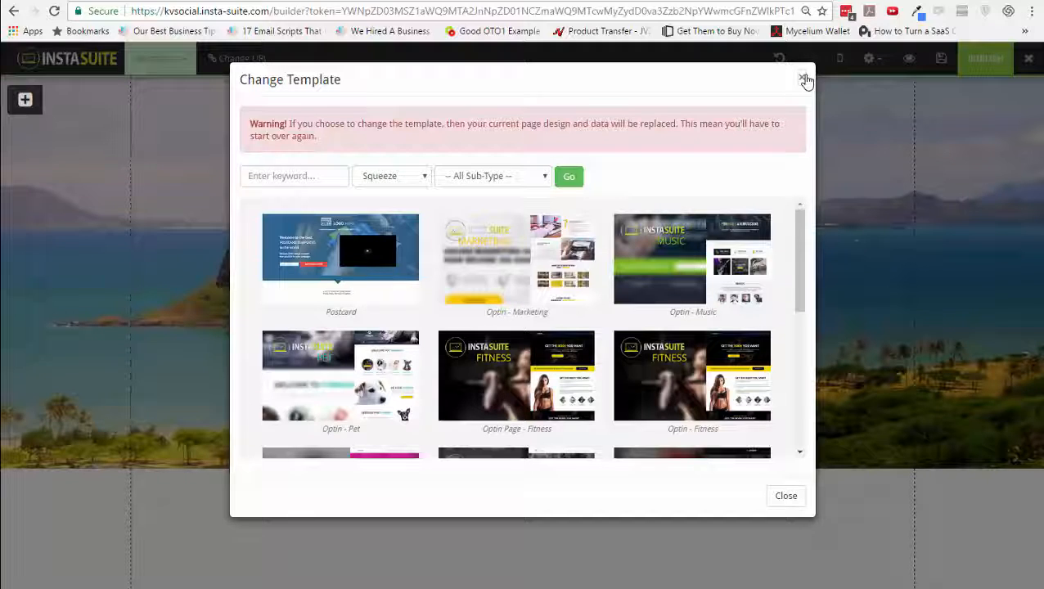
pyautogui.click(804, 79)
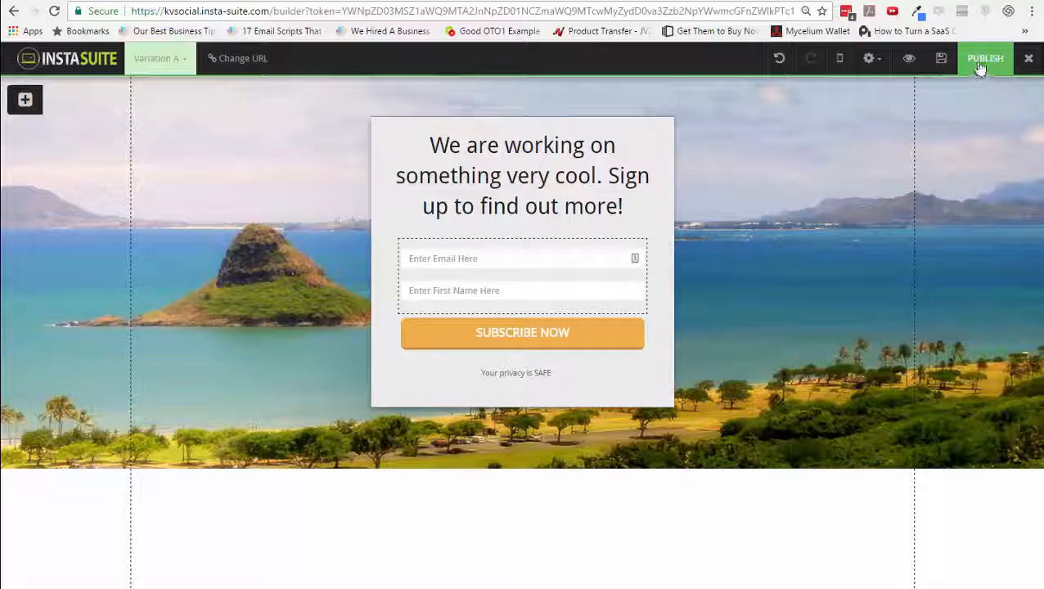
pyautogui.click(263, 65)
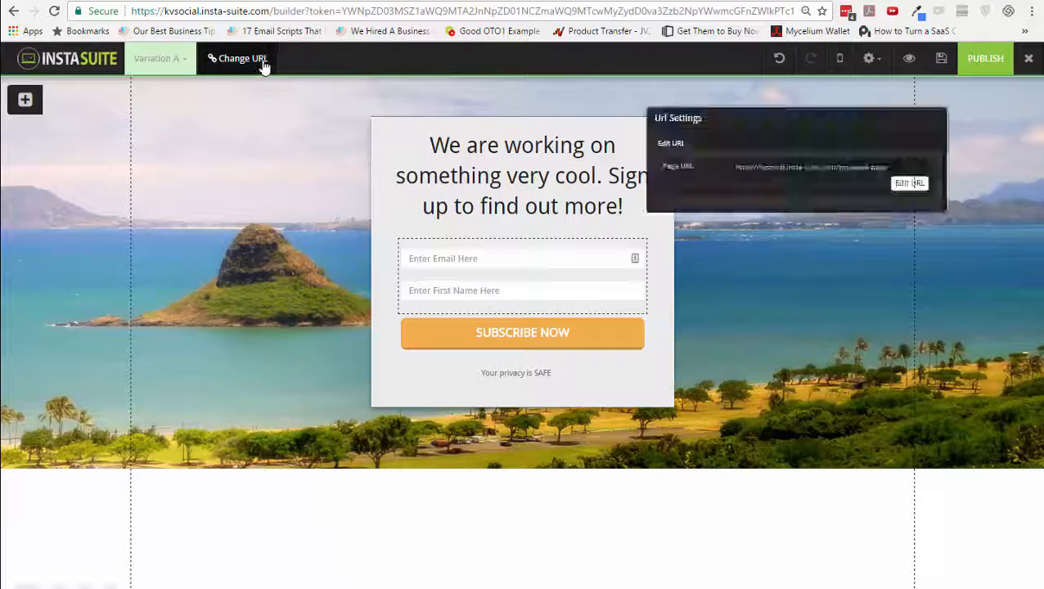
pyautogui.click(909, 183)
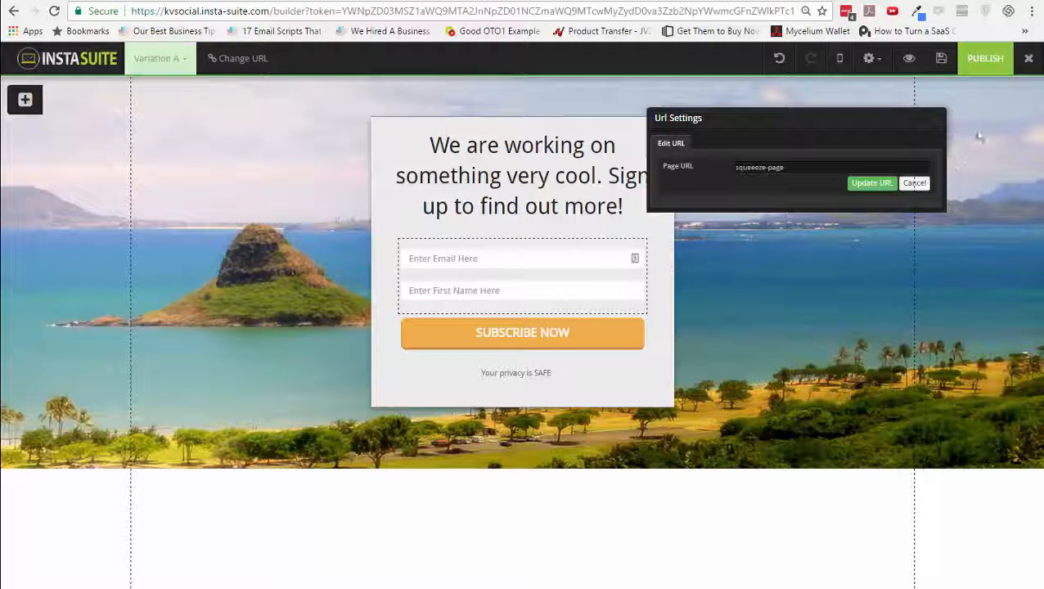
pyautogui.click(916, 183)
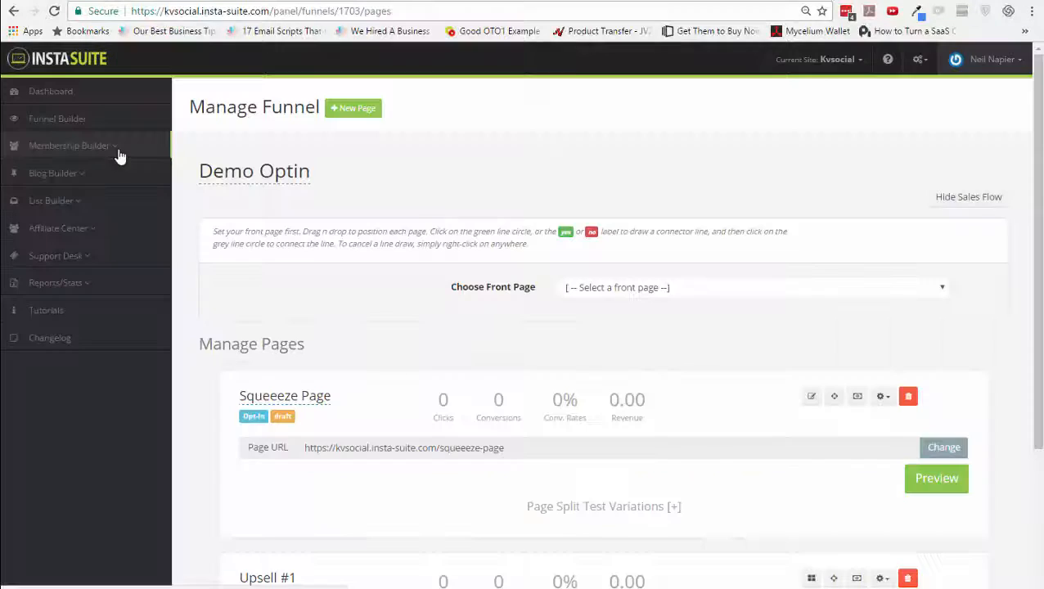
# Open the Membership Builder's Step #1 setup settings and keep the base currency as USD
pyautogui.click(116, 153)
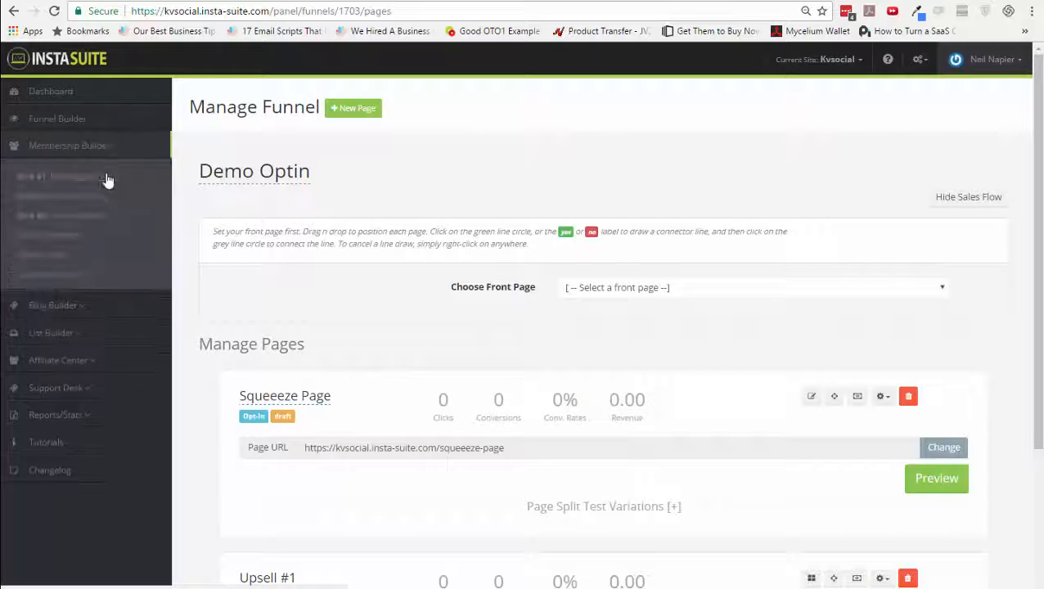
pyautogui.click(107, 178)
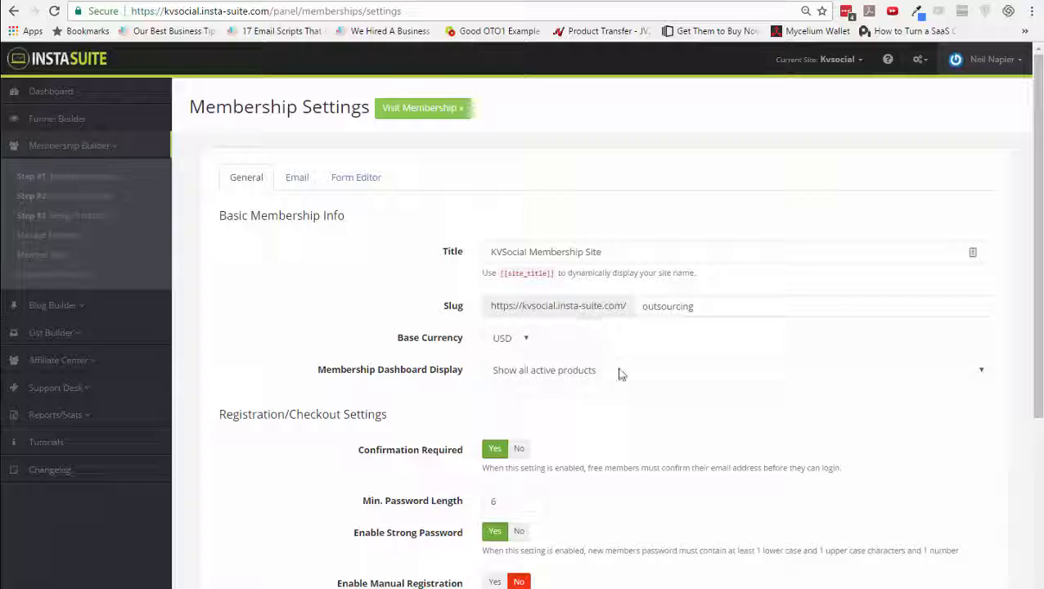
pyautogui.scroll(-1, 573, 360)
pyautogui.click(523, 274)
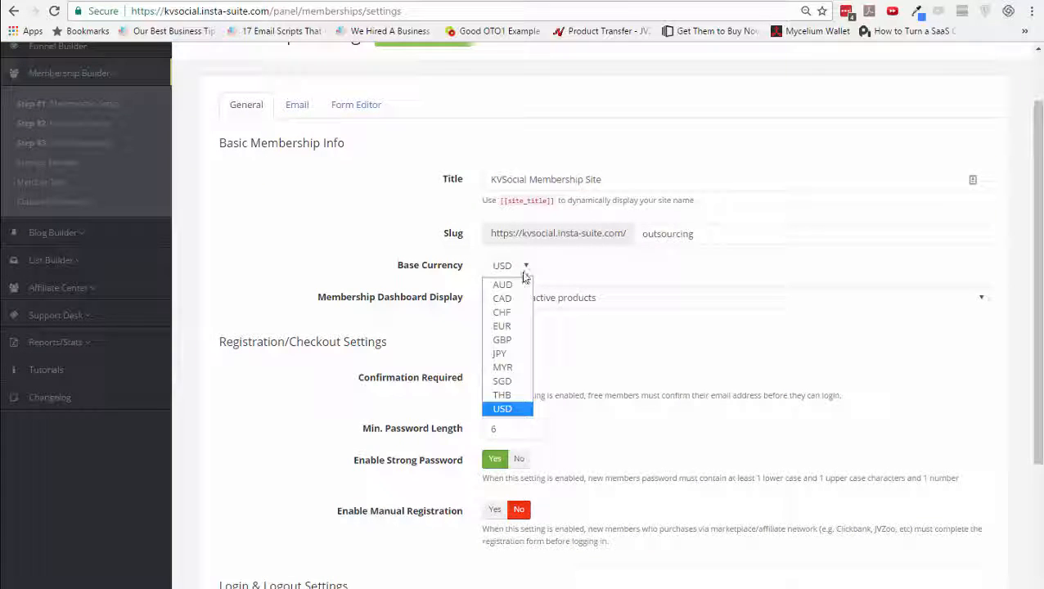
pyautogui.click(568, 325)
# Scroll through the setup settings and show the membership Email sender settings
pyautogui.scroll(-1, 570, 340)
pyautogui.scroll(-1, 569, 339)
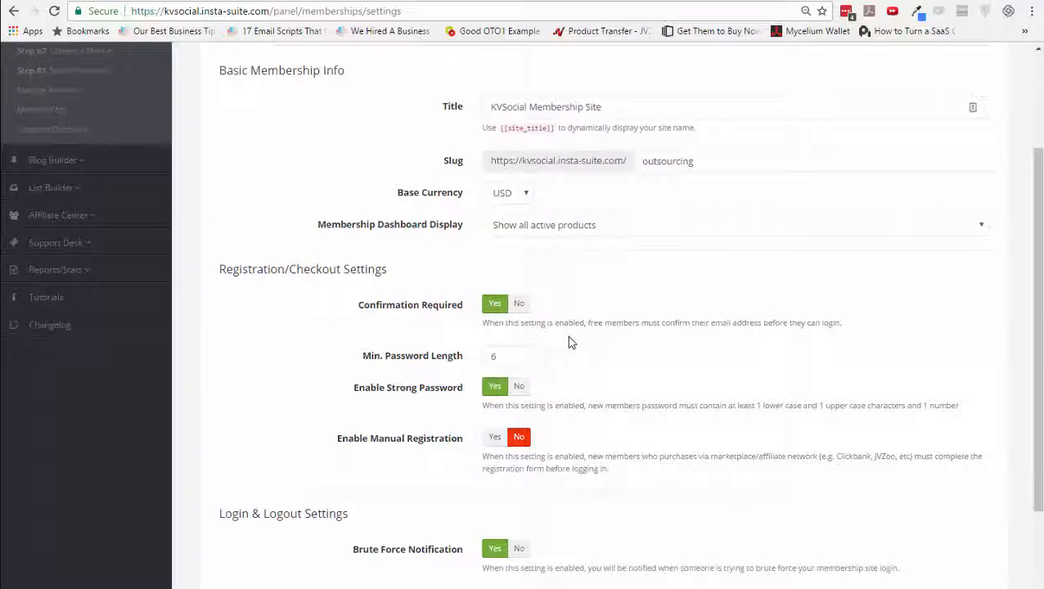
pyautogui.scroll(-2, 569, 344)
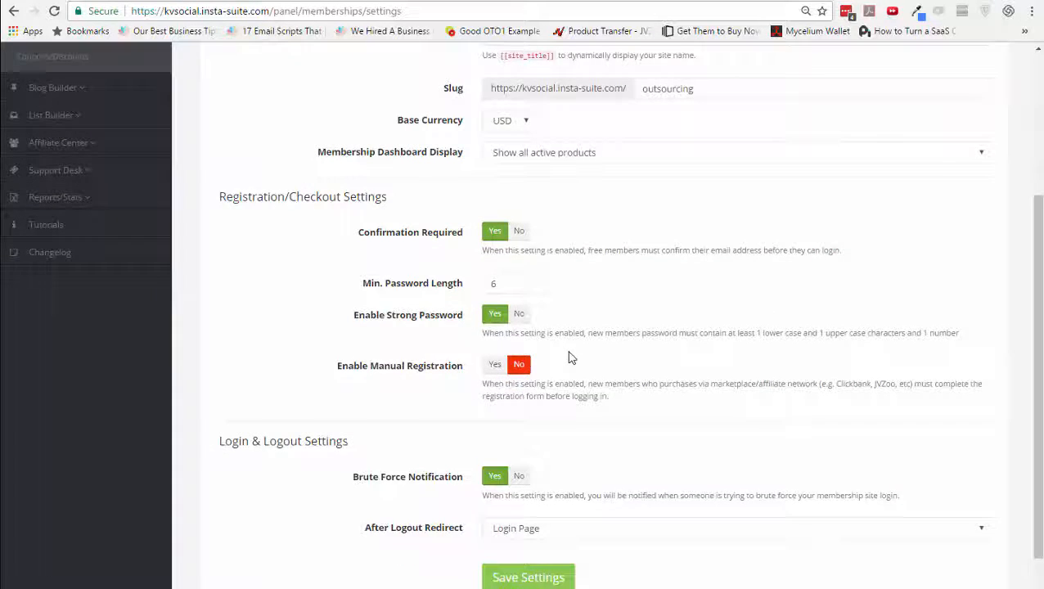
pyautogui.scroll(3, 569, 357)
pyautogui.click(299, 179)
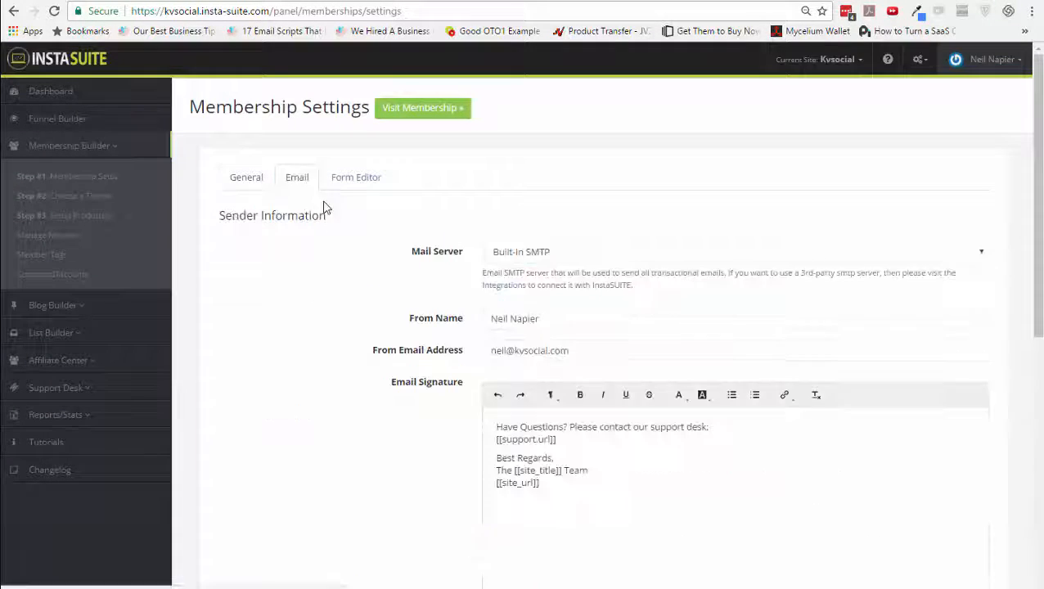
# Select the [[support.url]] and [[site_title]] signature placeholders, then switch to the Form Editor
pyautogui.scroll(-6, 410, 329)
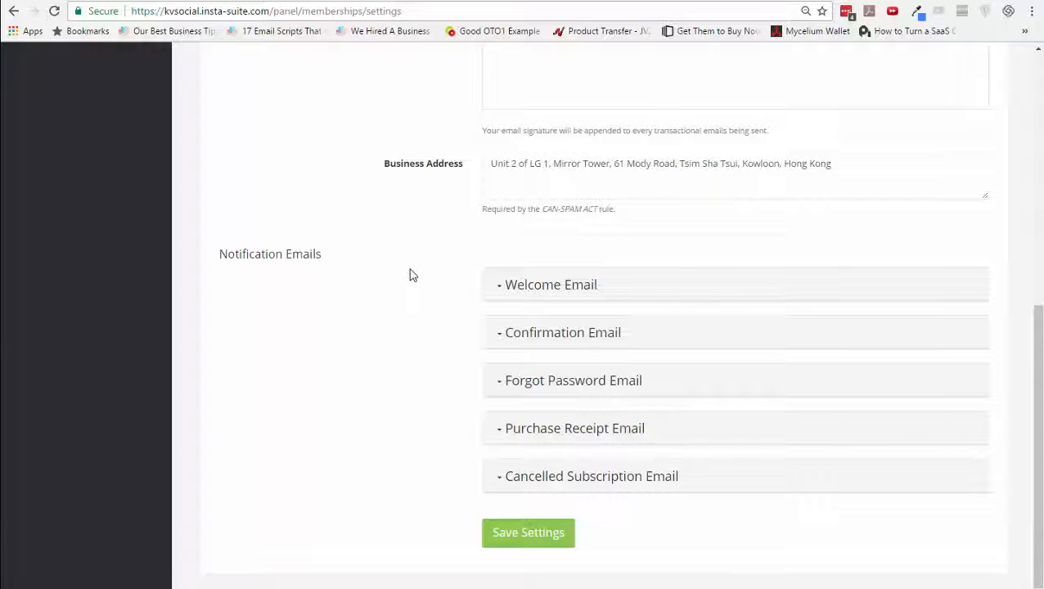
pyautogui.scroll(5, 411, 275)
pyautogui.scroll(1, 557, 280)
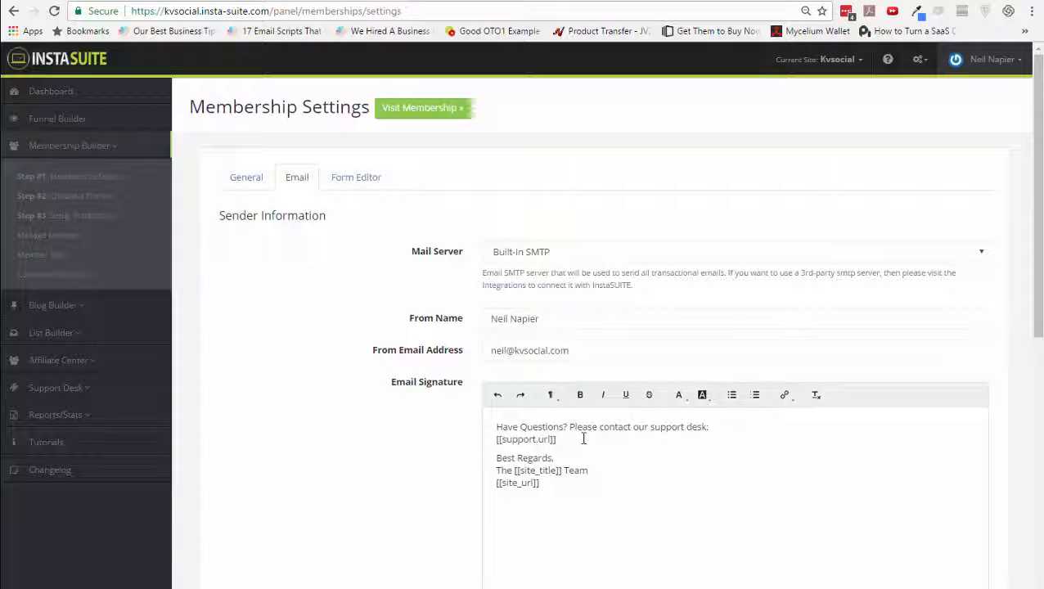
pyautogui.moveTo(560, 440); pyautogui.dragTo(501, 453)
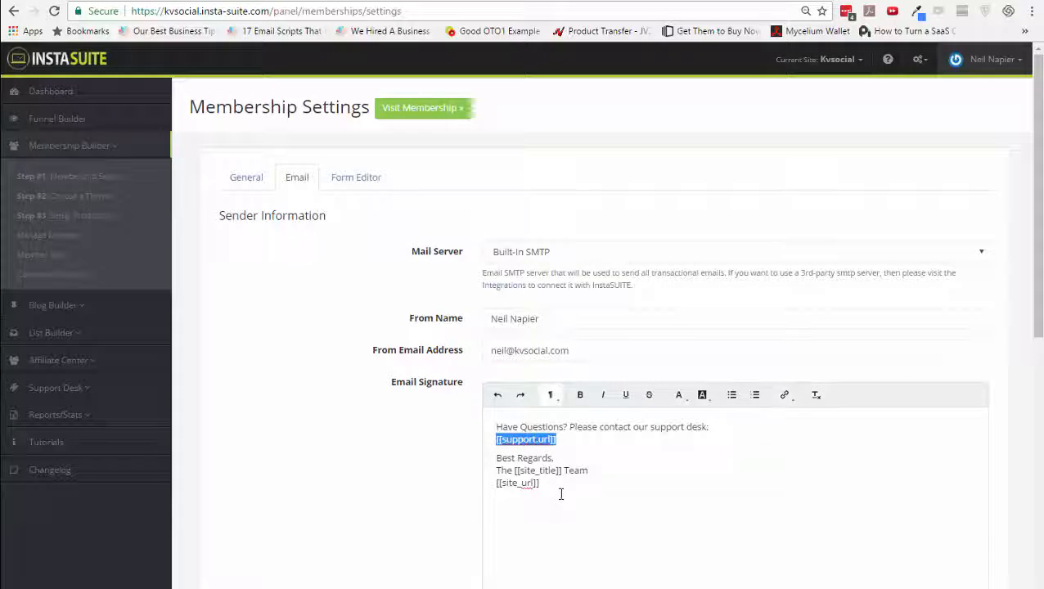
pyautogui.moveTo(565, 474); pyautogui.dragTo(513, 474)
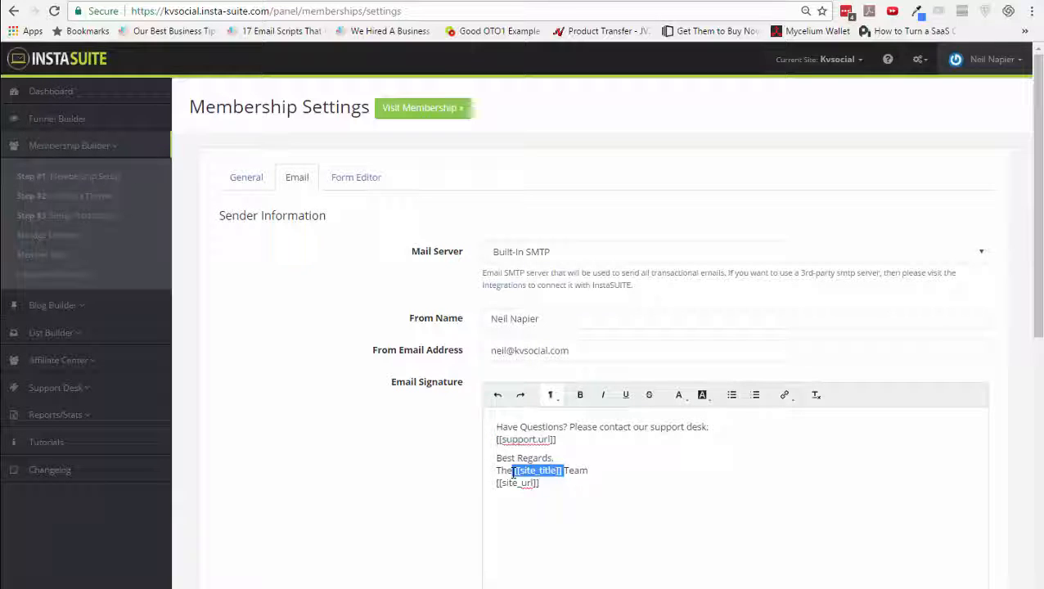
pyautogui.click(360, 183)
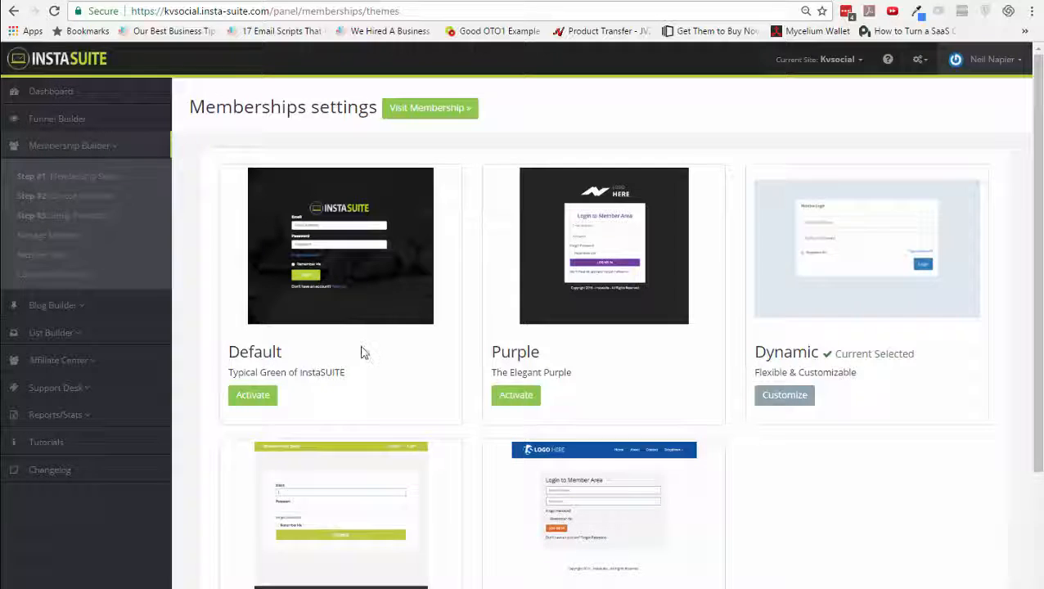
# Edit Product Creation Bootcamp from the Setup Products list and review its Basic Info fields
pyautogui.click(112, 216)
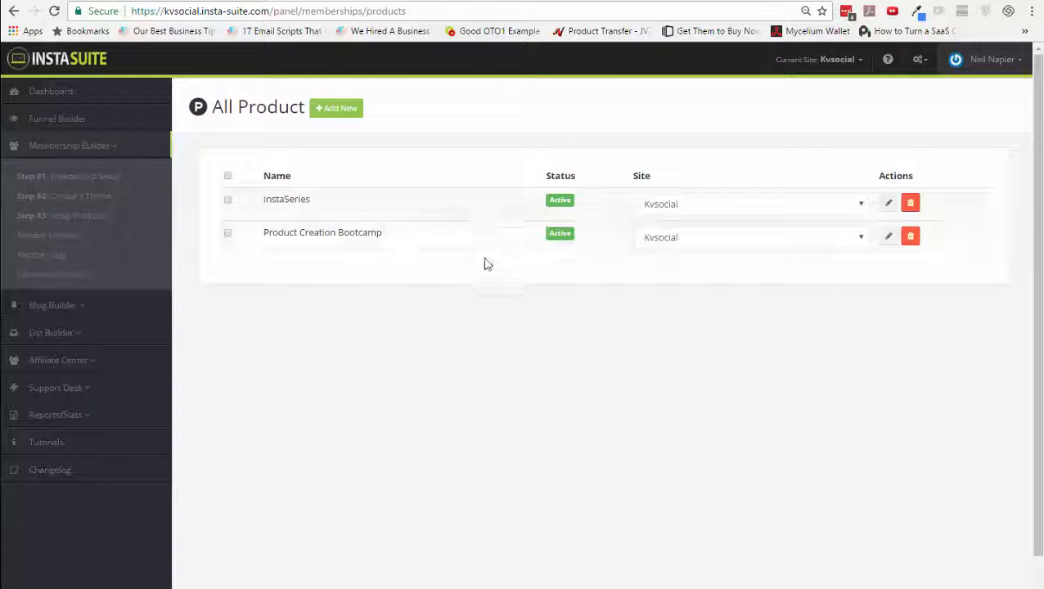
pyautogui.click(887, 238)
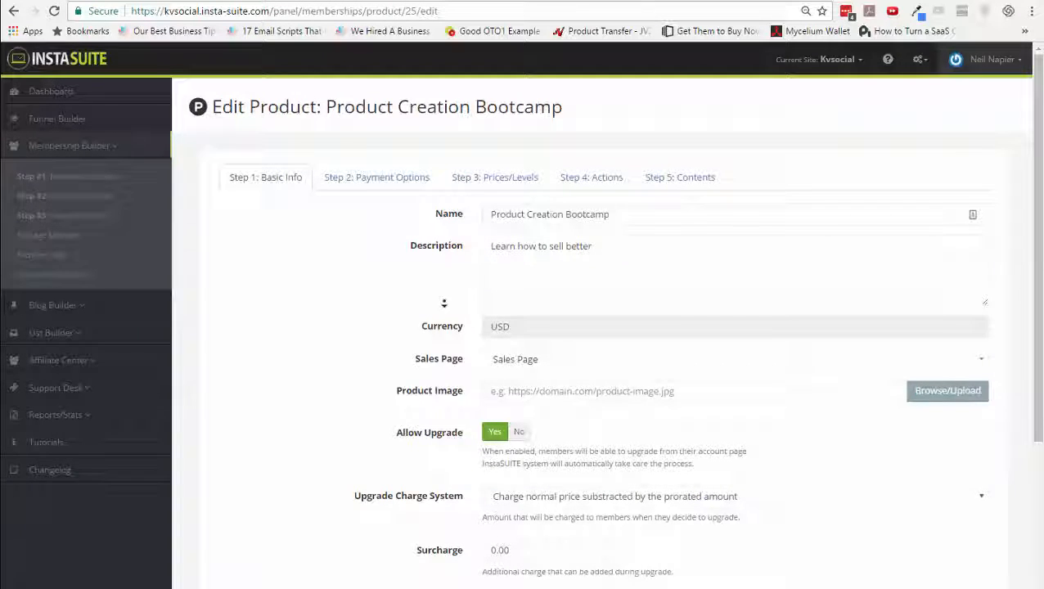
pyautogui.scroll(-1, 443, 303)
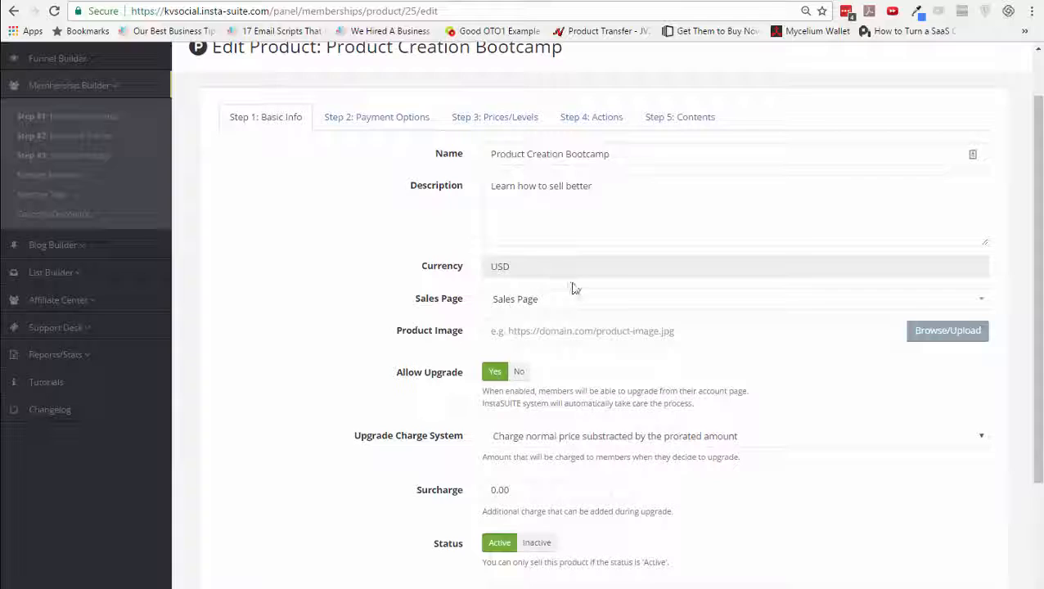
pyautogui.scroll(-3, 524, 328)
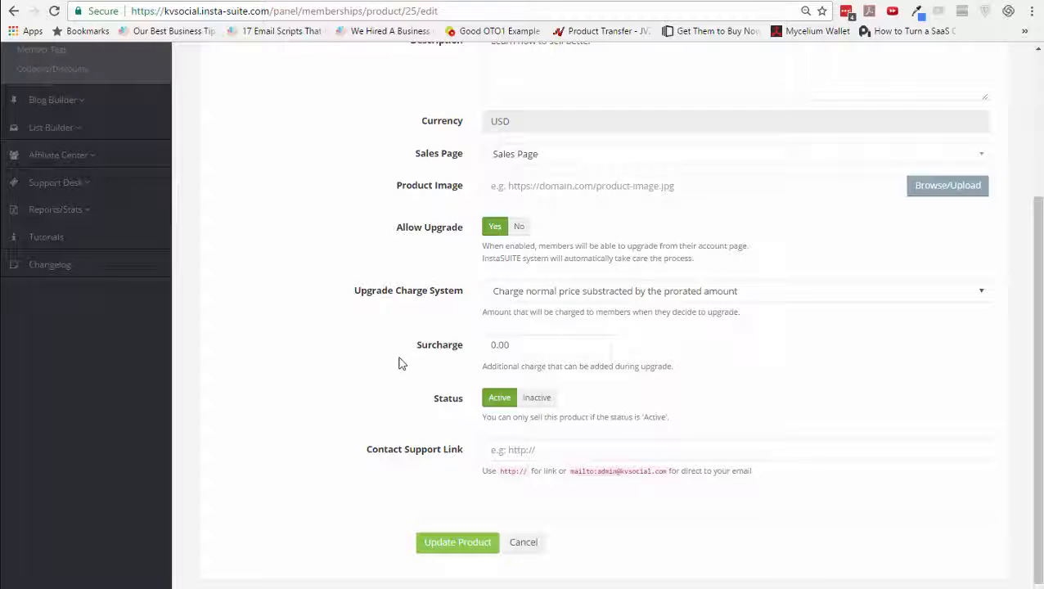
pyautogui.click(514, 455)
pyautogui.scroll(3, 349, 442)
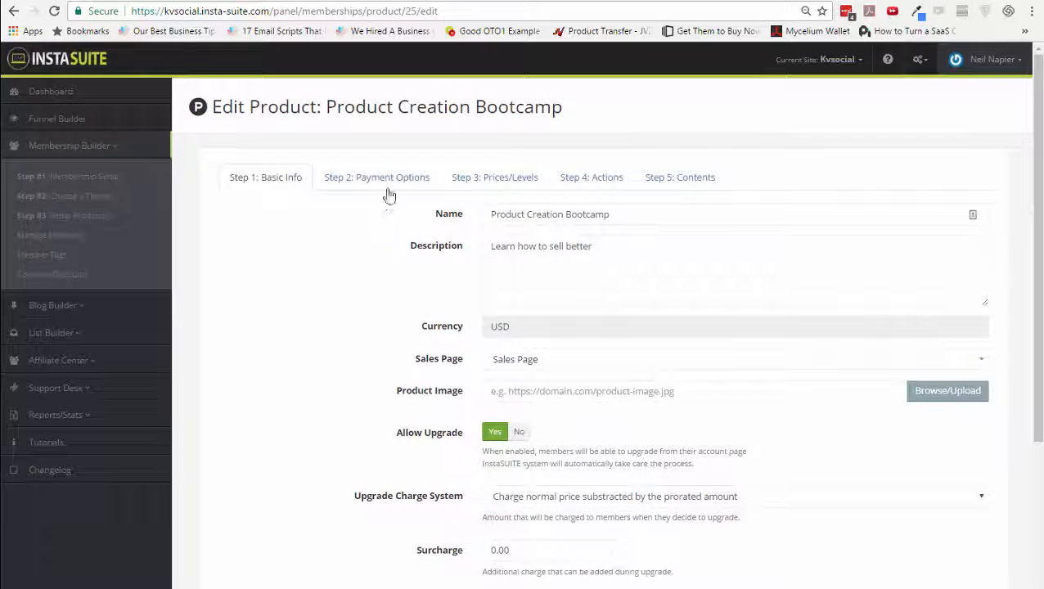
# View the product's payment options, then expand the free Basic Level price plan
pyautogui.click(388, 185)
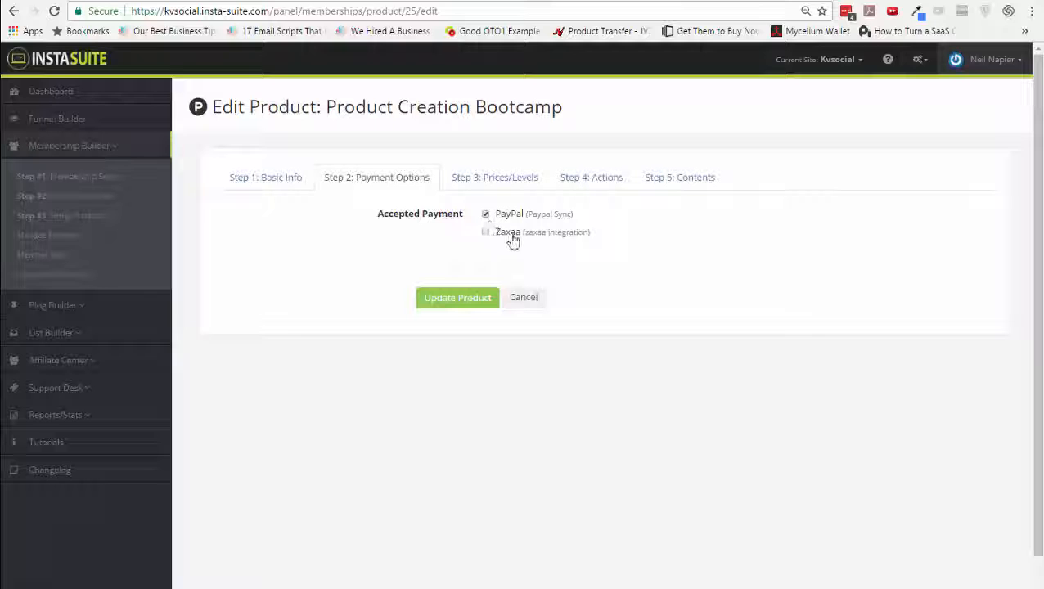
pyautogui.click(915, 60)
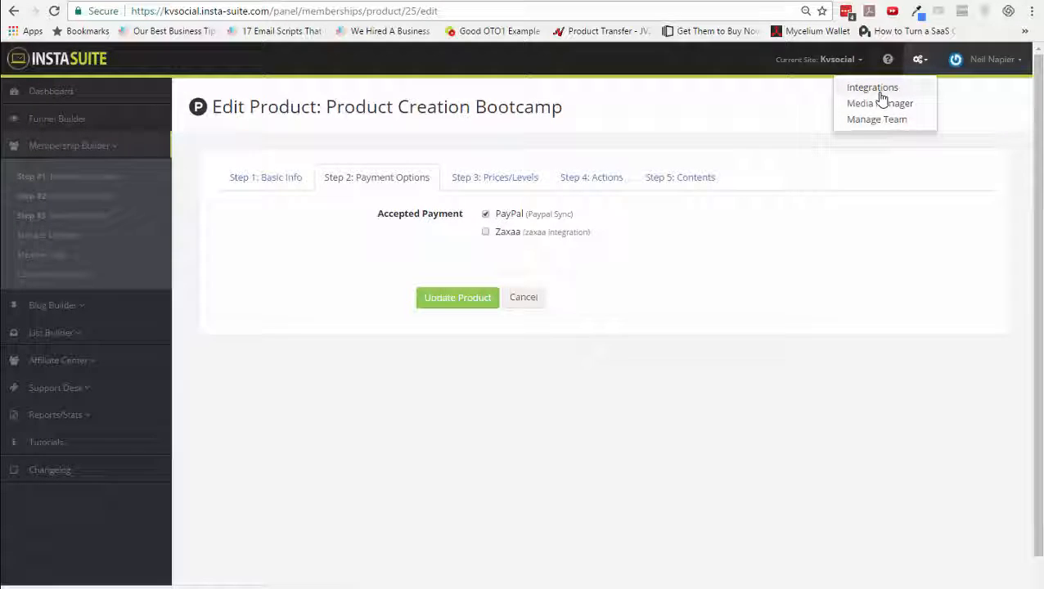
pyautogui.click(483, 182)
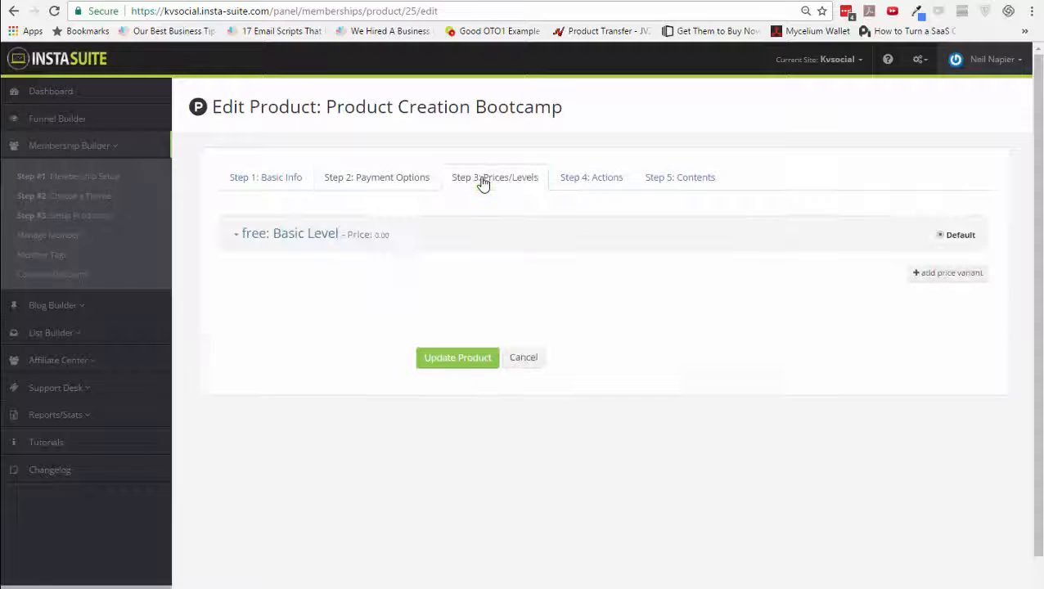
pyautogui.click(366, 247)
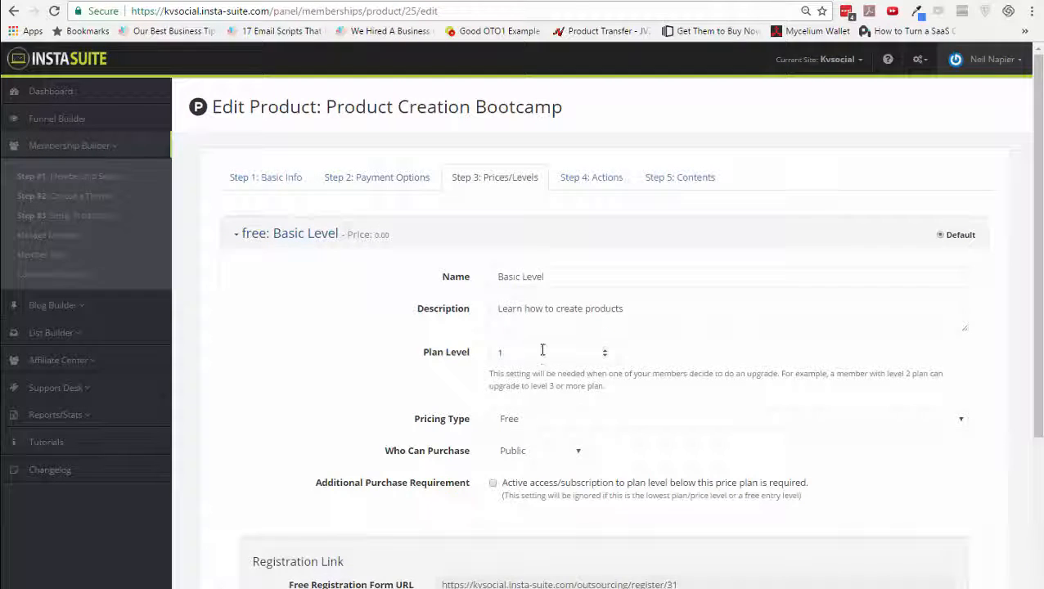
# Check the Basic Level's pricing type choices and registration URL, then continue to Step 4: Actions
pyautogui.click(550, 421)
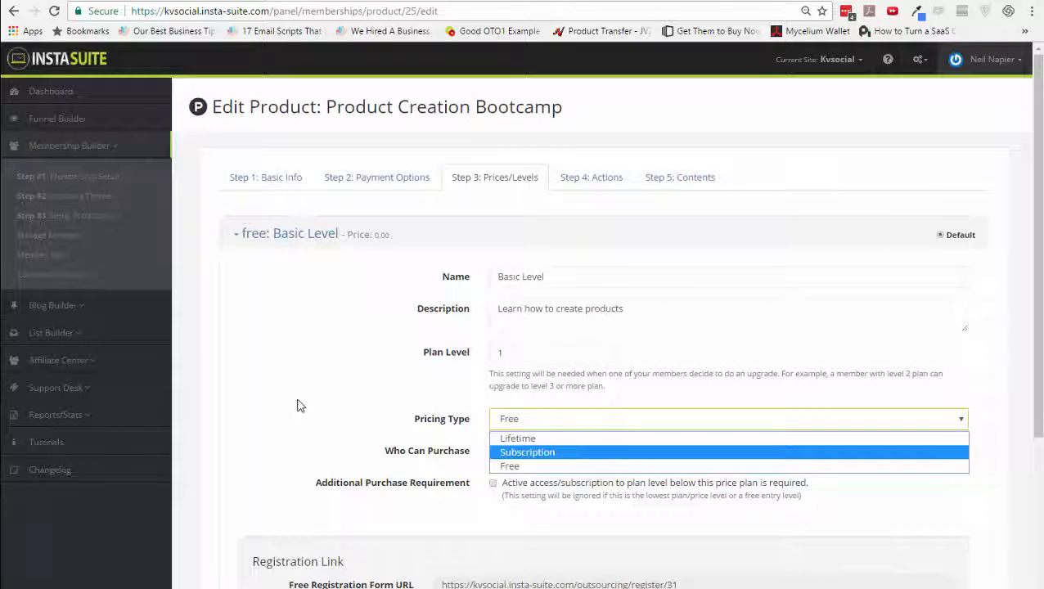
pyautogui.scroll(-1, 297, 406)
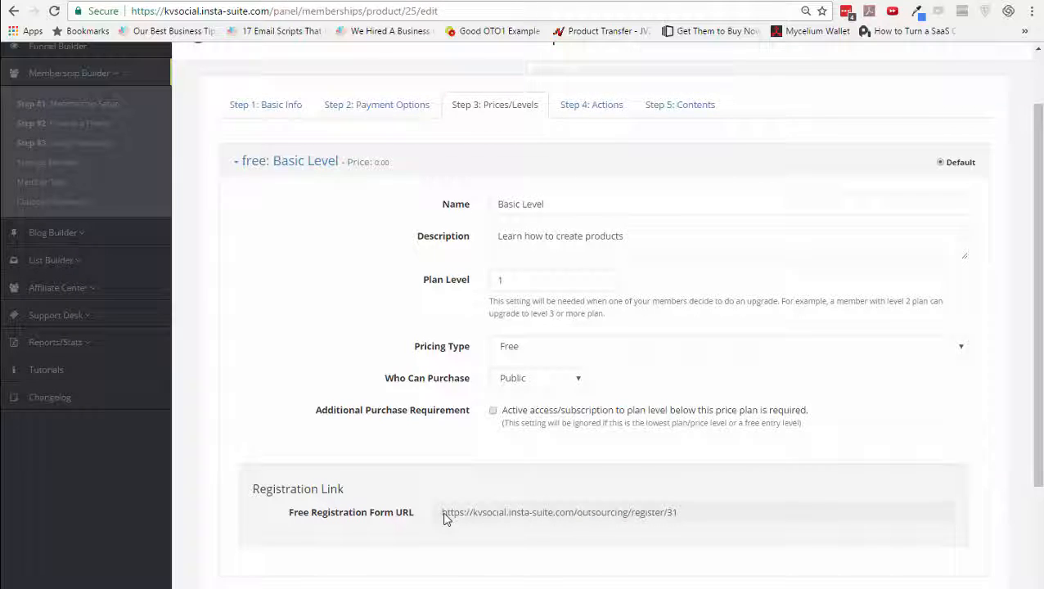
pyautogui.moveTo(442, 518); pyautogui.dragTo(696, 513)
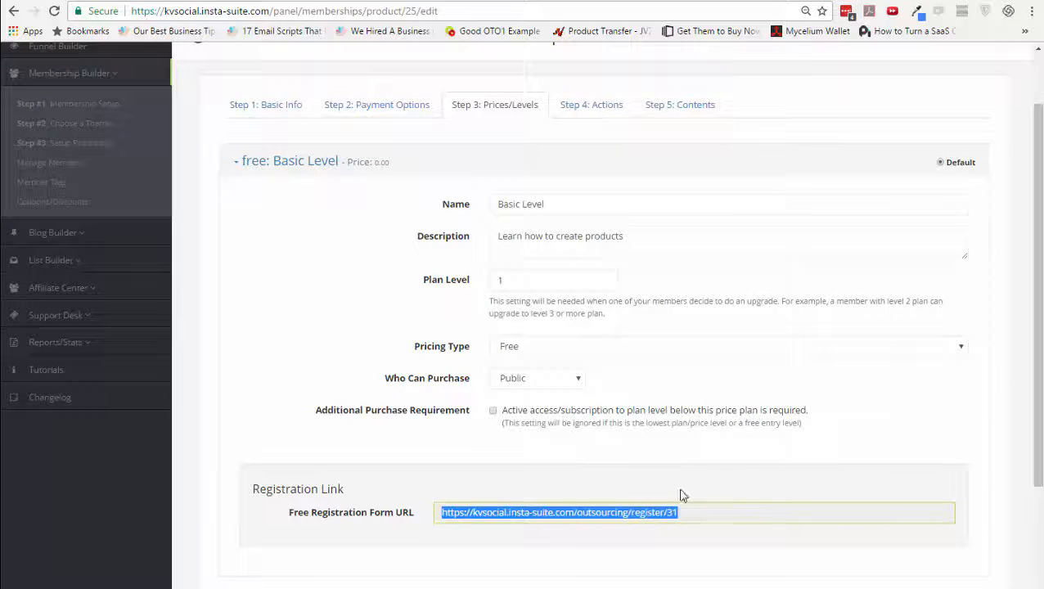
pyautogui.scroll(1, 665, 401)
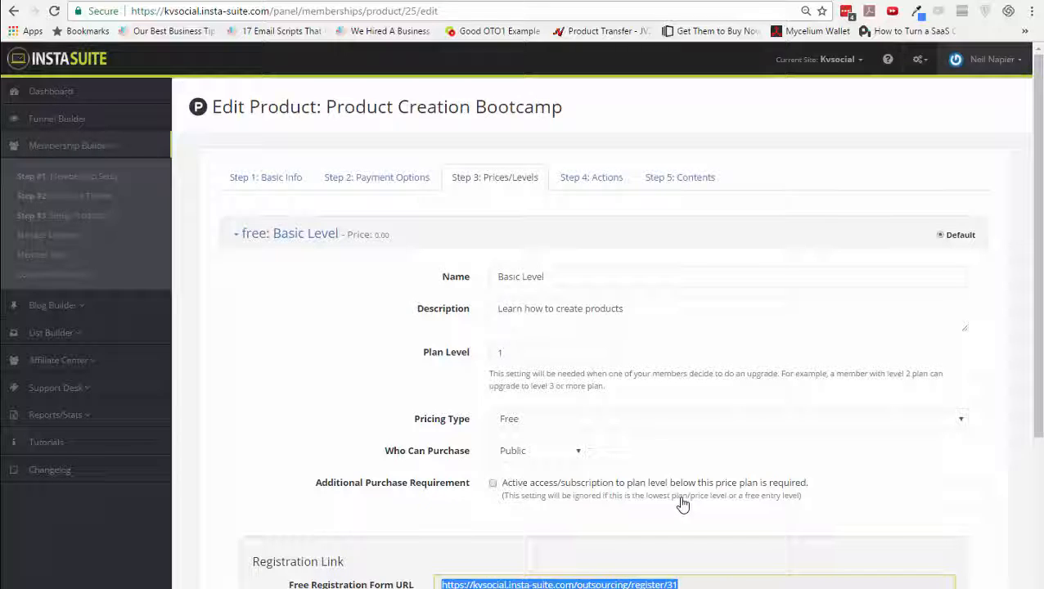
pyautogui.click(595, 187)
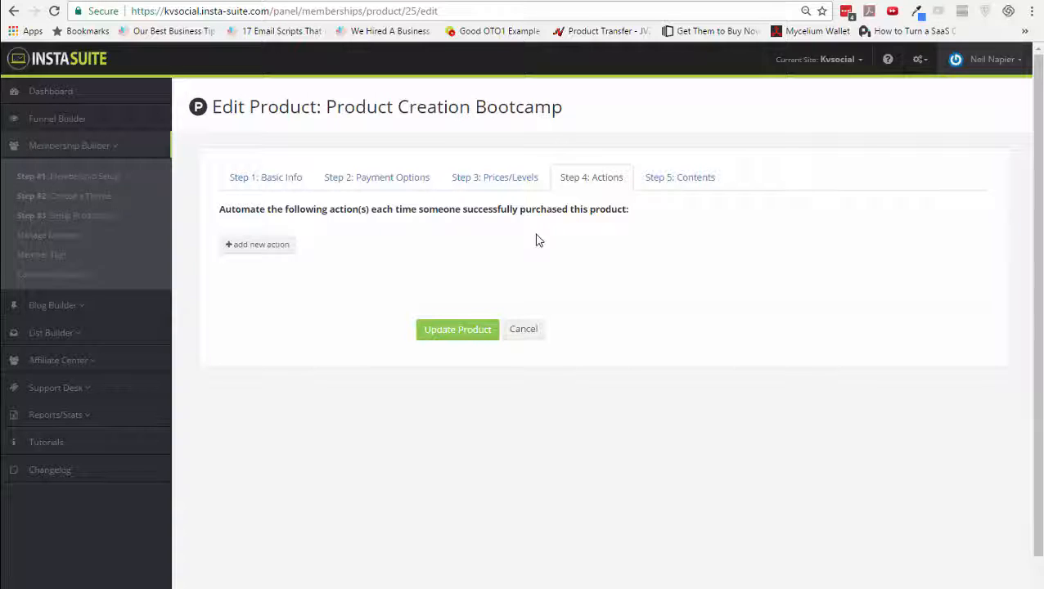
# Add Lesson #3 to Module 1, leave its price-level access unchanged, and edit it
pyautogui.click(659, 190)
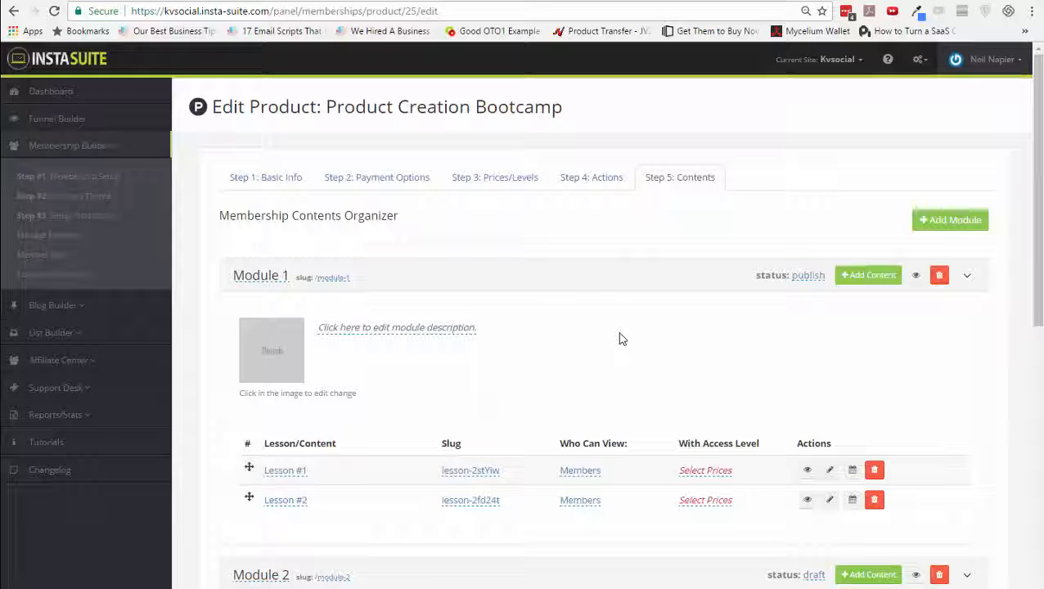
pyautogui.scroll(-2, 619, 339)
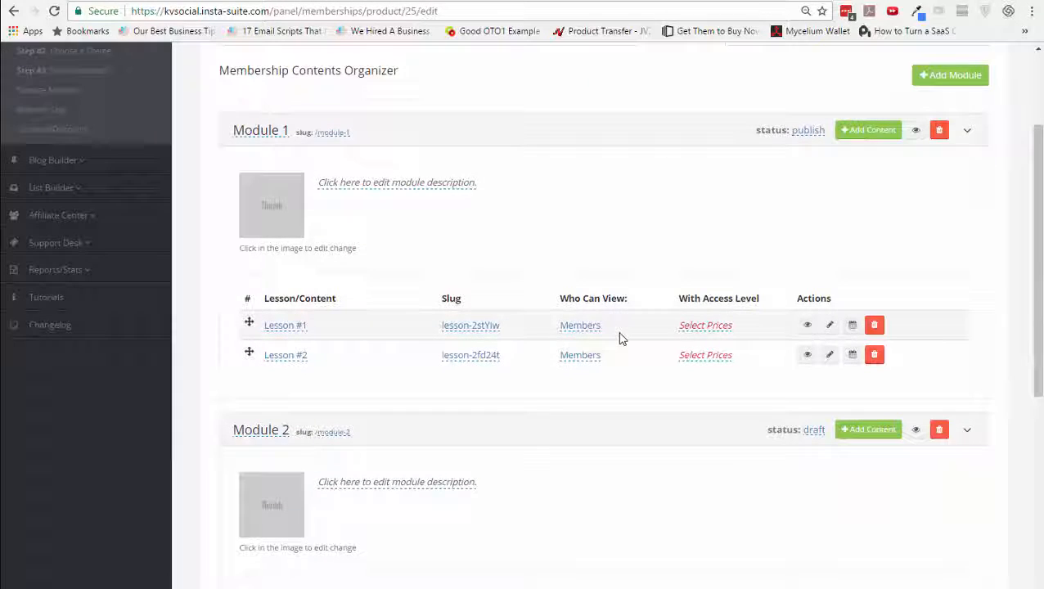
pyautogui.click(868, 139)
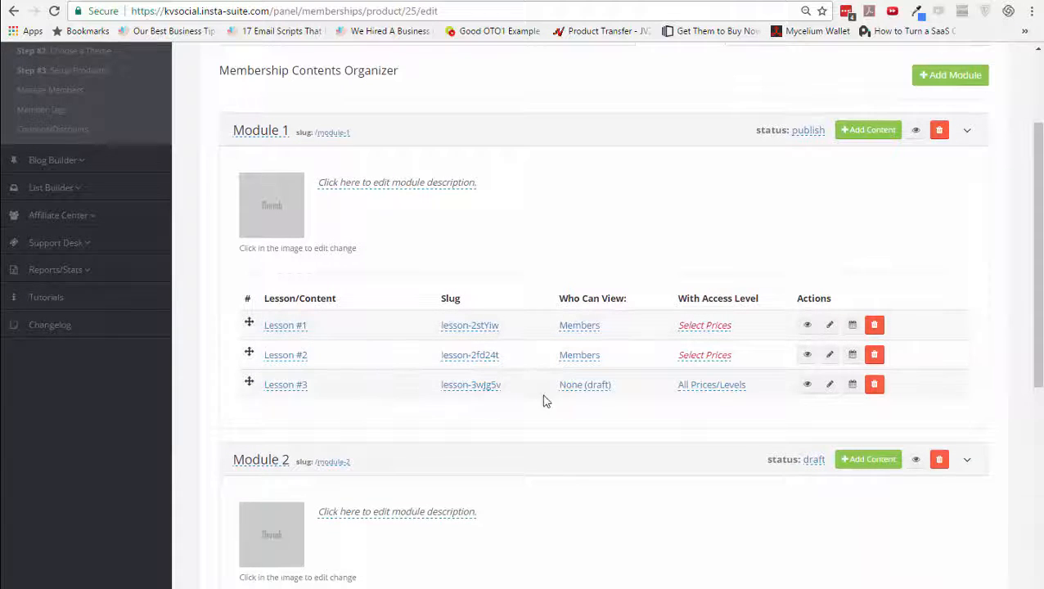
pyautogui.click(714, 388)
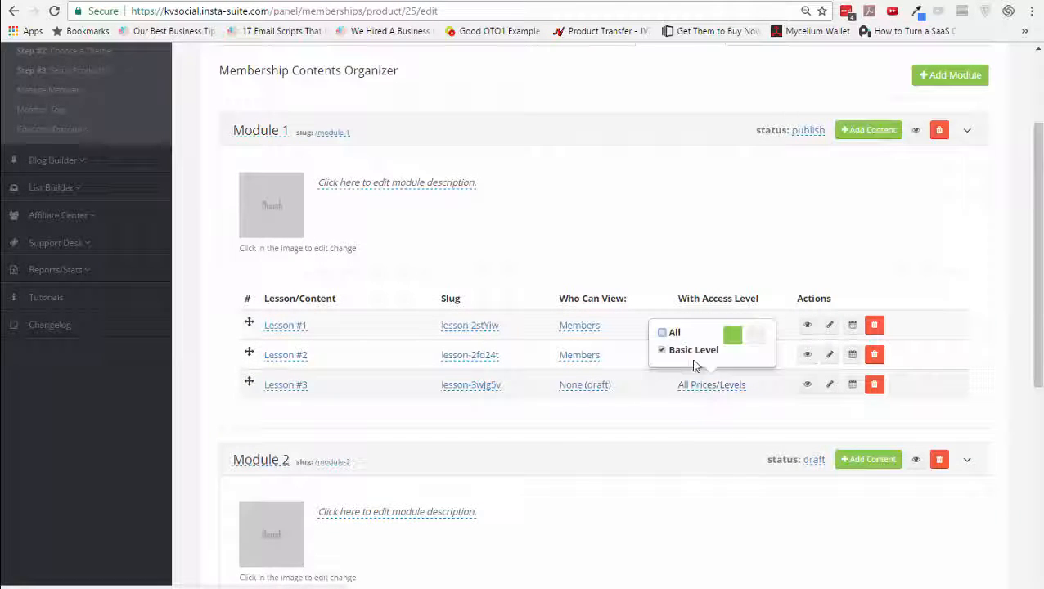
pyautogui.click(623, 394)
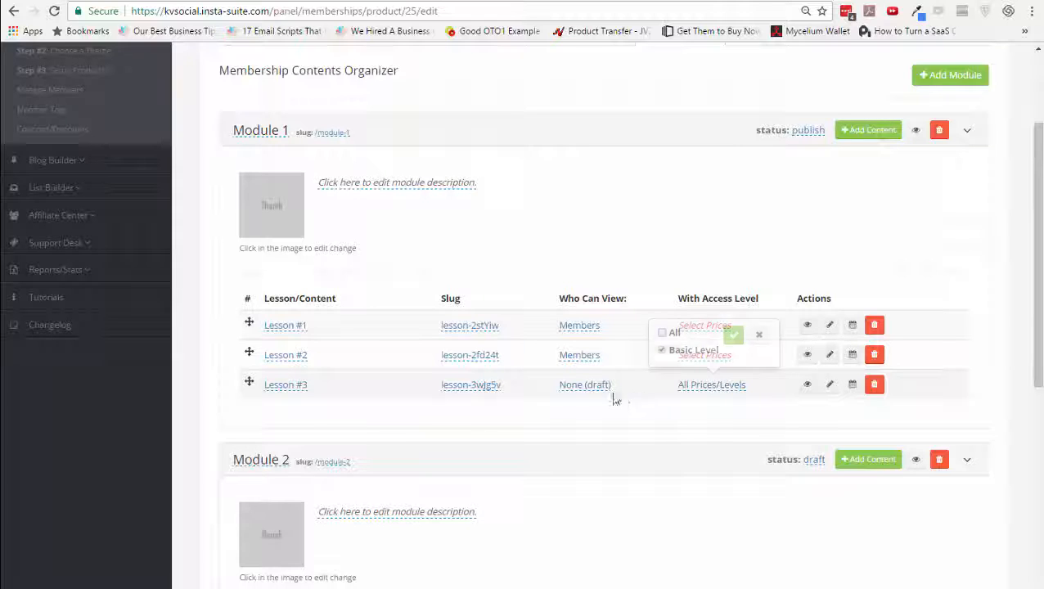
pyautogui.click(832, 386)
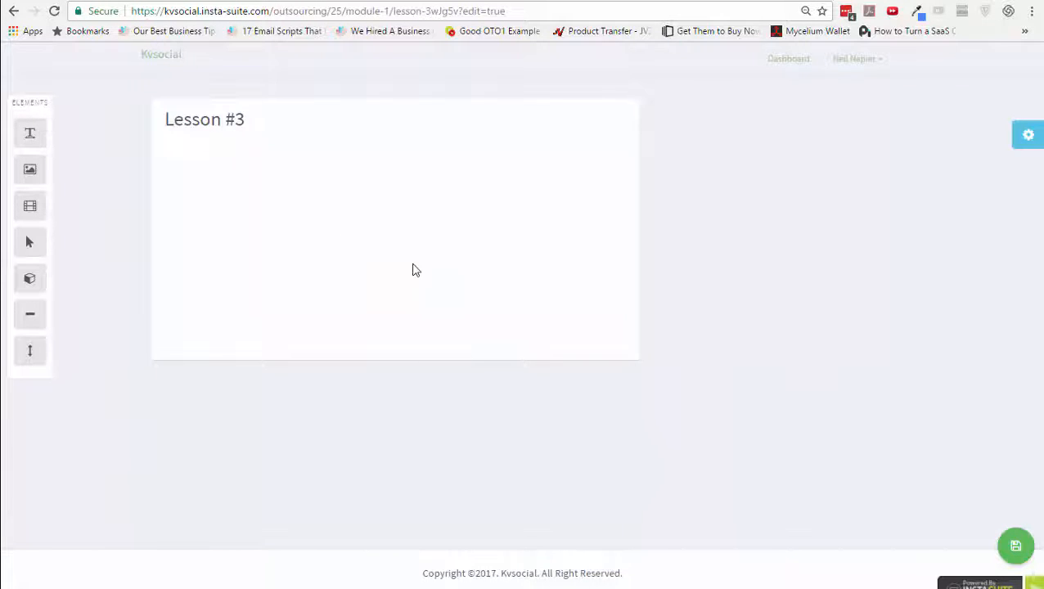
# Place a video placeholder under Lesson #3's title, deleting the extra image and leftover blocks
pyautogui.moveTo(33, 194); pyautogui.dragTo(342, 178)
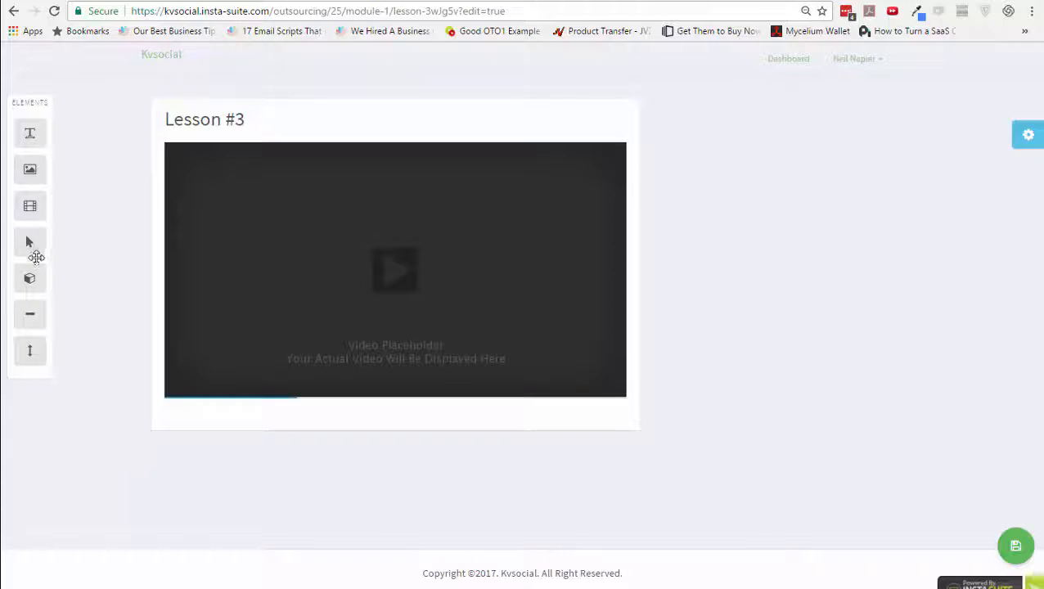
pyautogui.moveTo(30, 276); pyautogui.dragTo(423, 393)
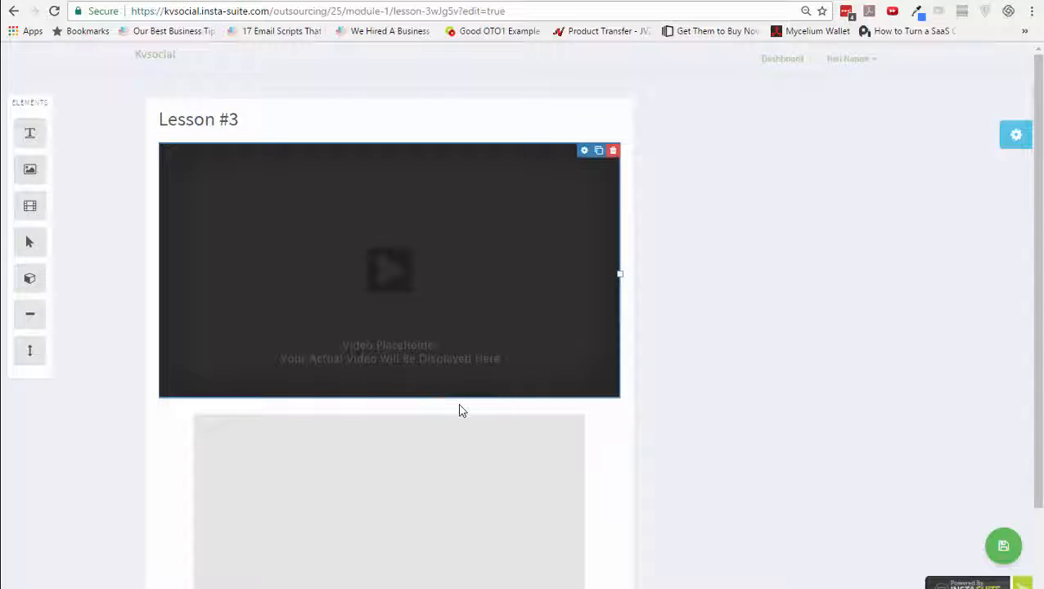
pyautogui.scroll(-1, 79, 308)
pyautogui.moveTo(29, 170); pyautogui.dragTo(344, 534)
pyautogui.scroll(-1, 229, 424)
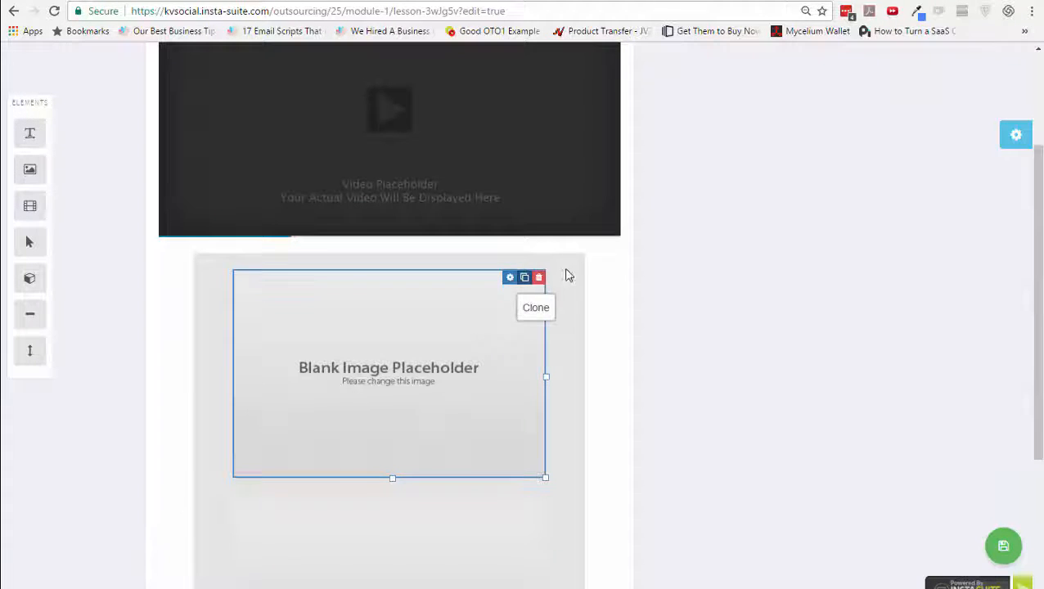
pyautogui.click(538, 277)
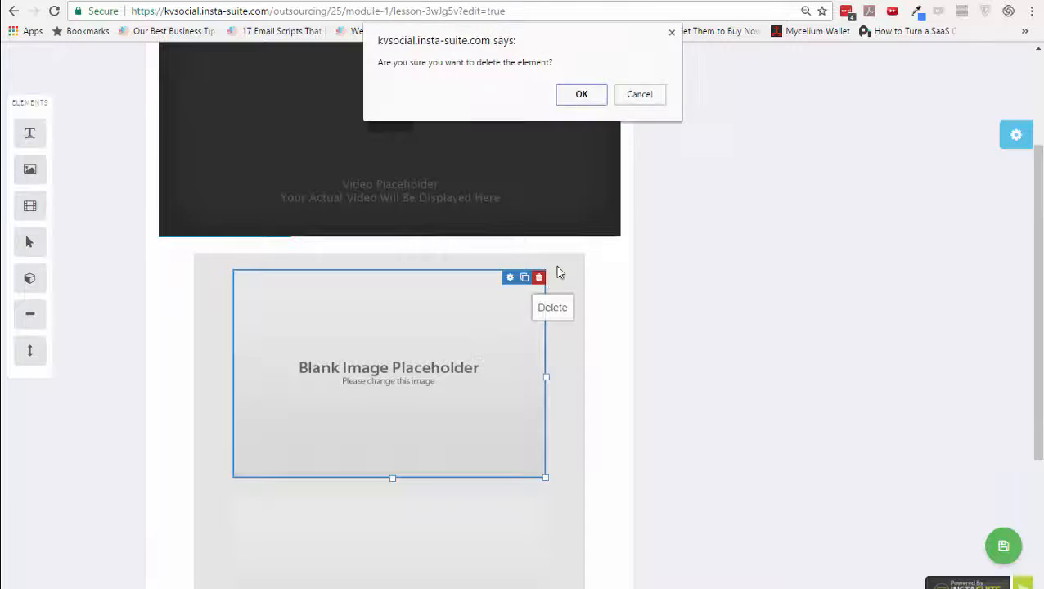
pyautogui.click(585, 96)
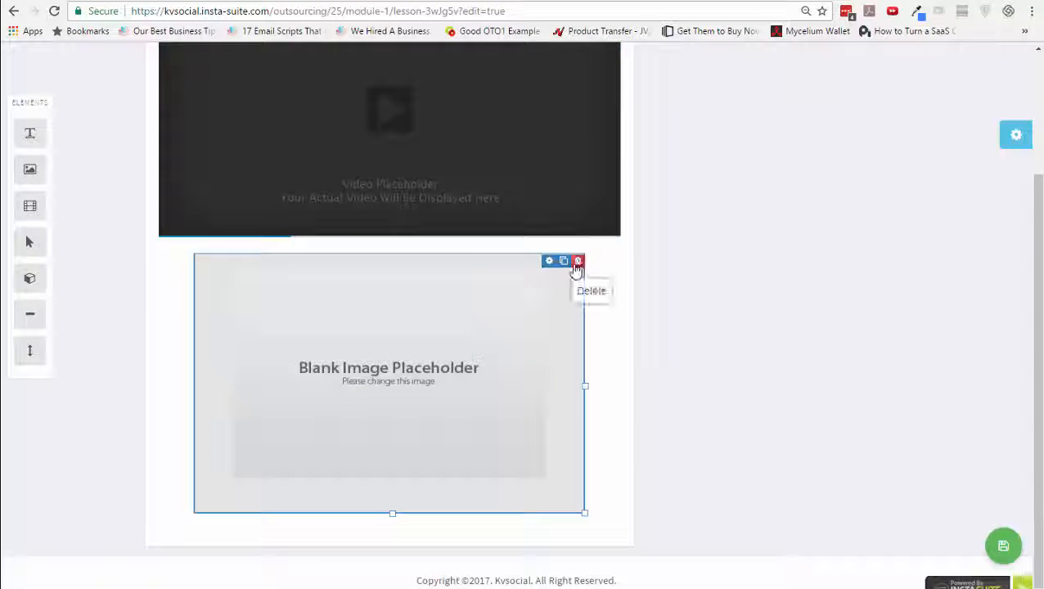
pyautogui.click(577, 264)
pyautogui.click(591, 113)
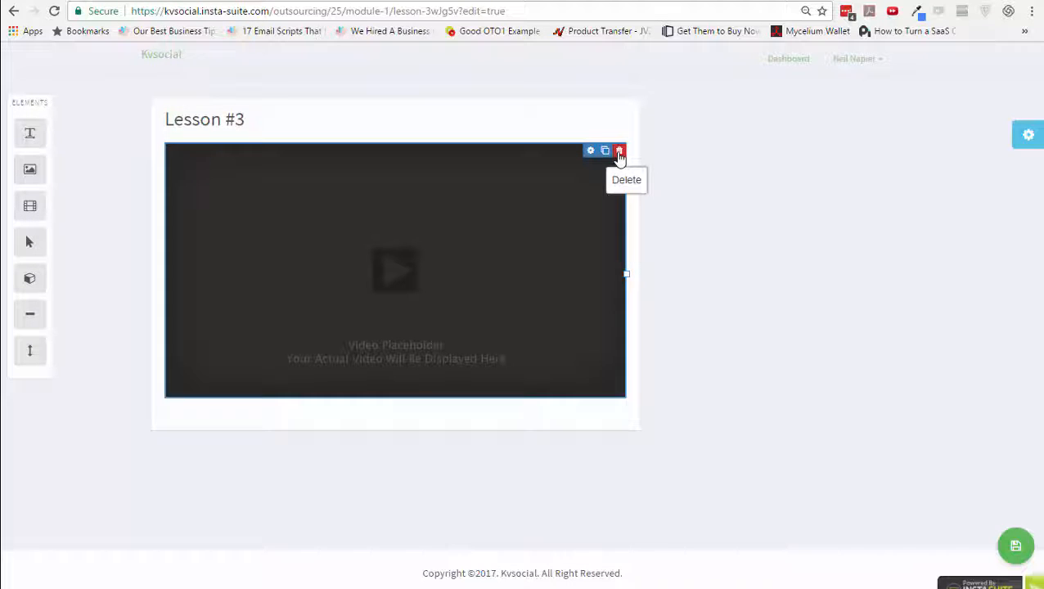
pyautogui.click(1018, 138)
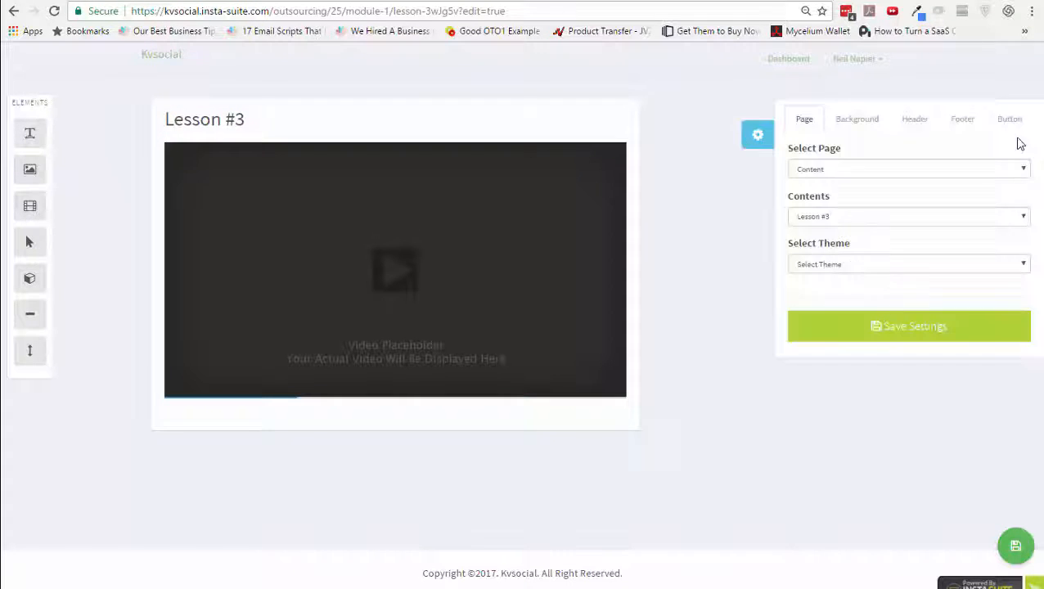
# Set the page background colour to light grey #cccccc, applied to all pages
pyautogui.click(866, 123)
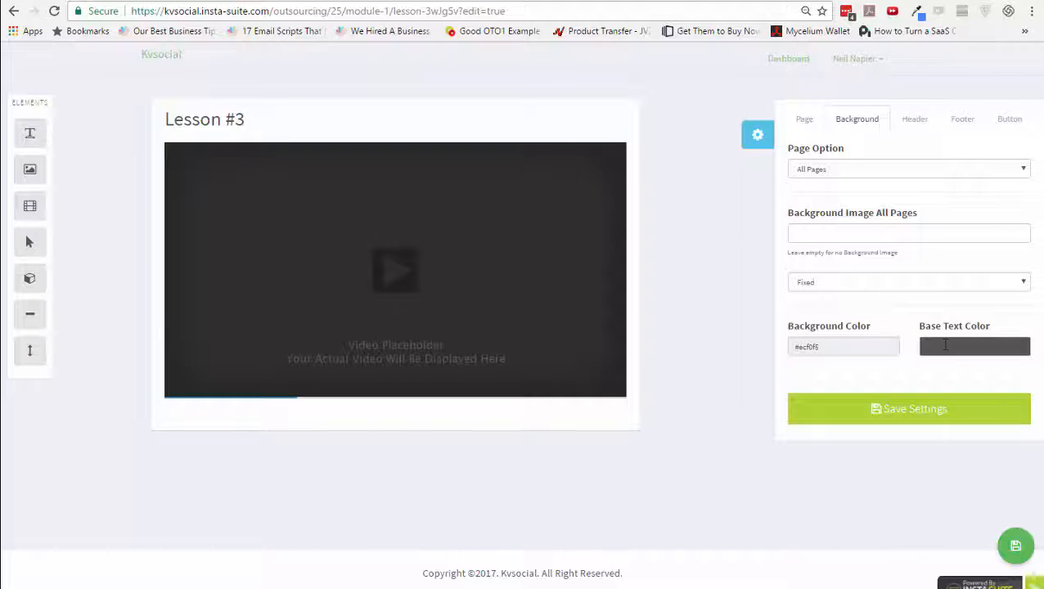
pyautogui.click(860, 348)
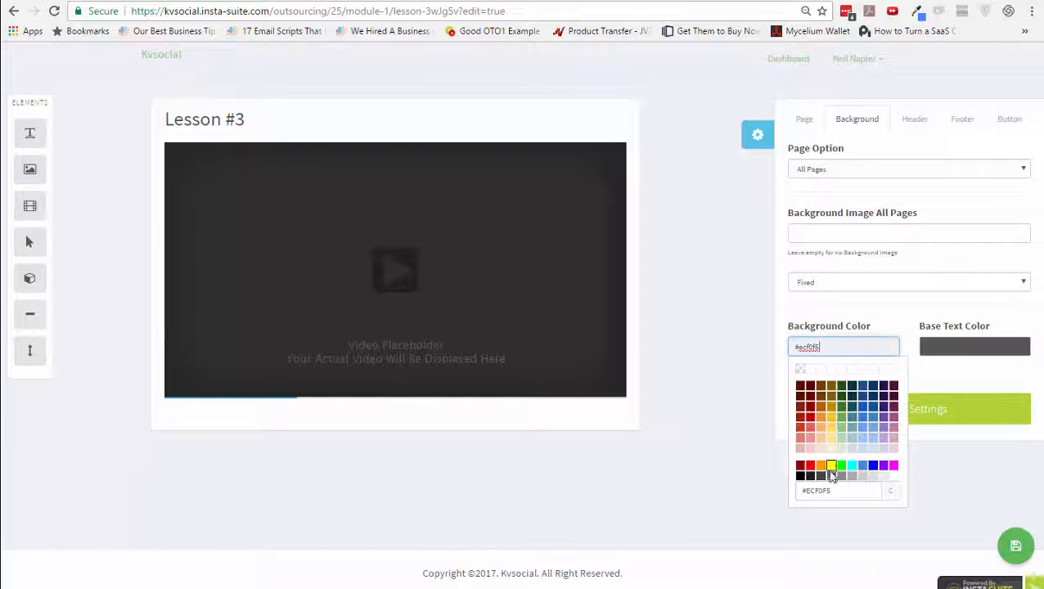
pyautogui.click(863, 477)
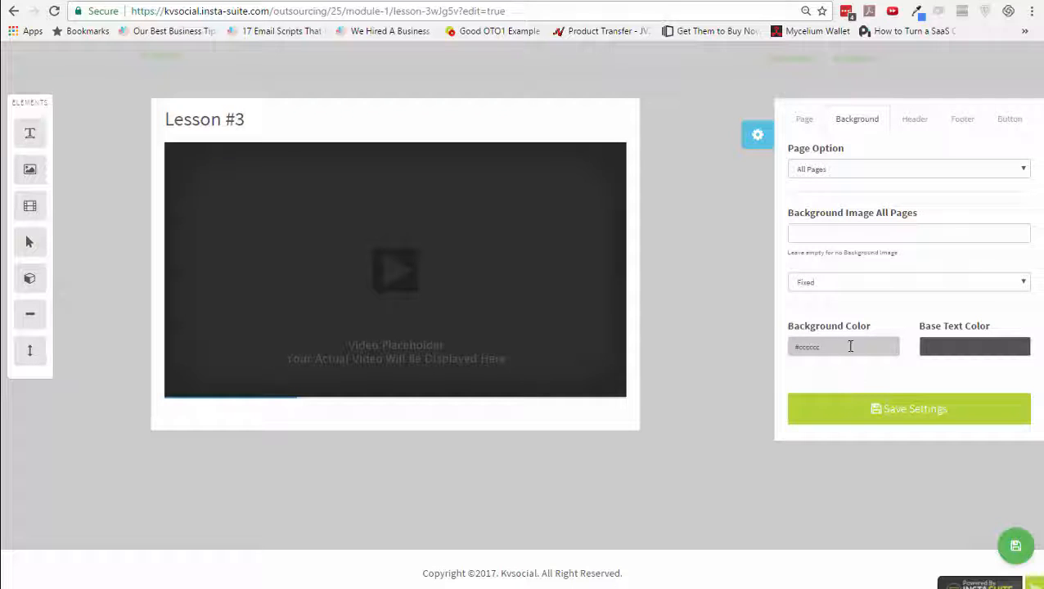
pyautogui.click(830, 172)
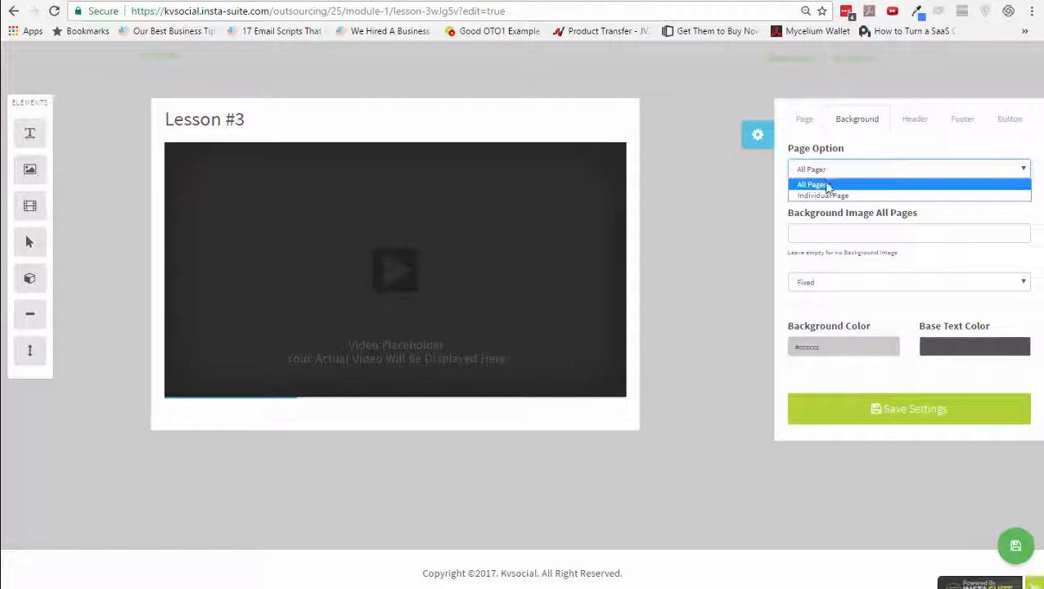
pyautogui.click(825, 196)
pyautogui.click(833, 170)
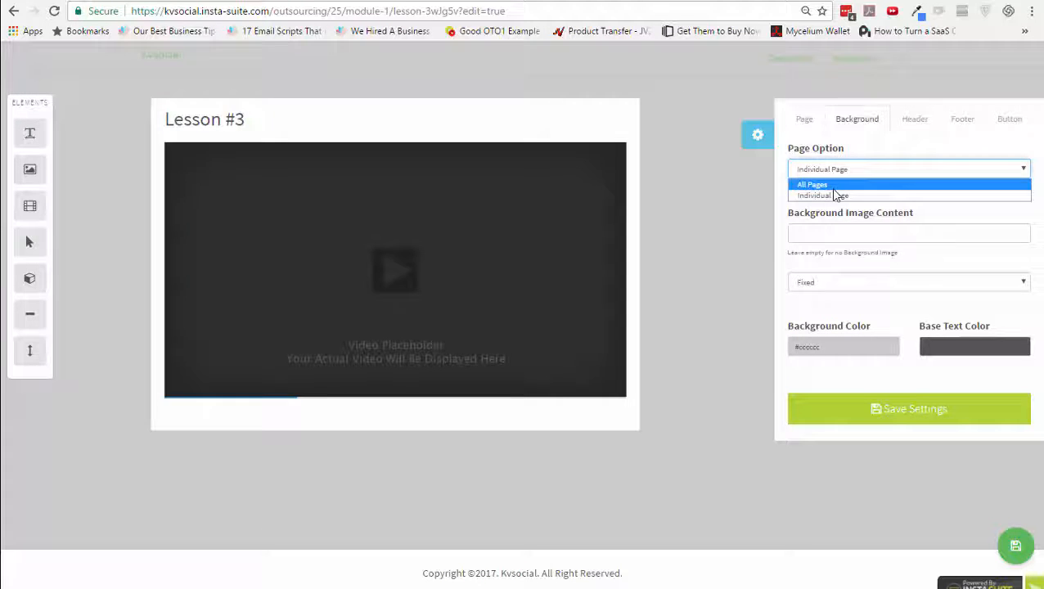
pyautogui.click(834, 187)
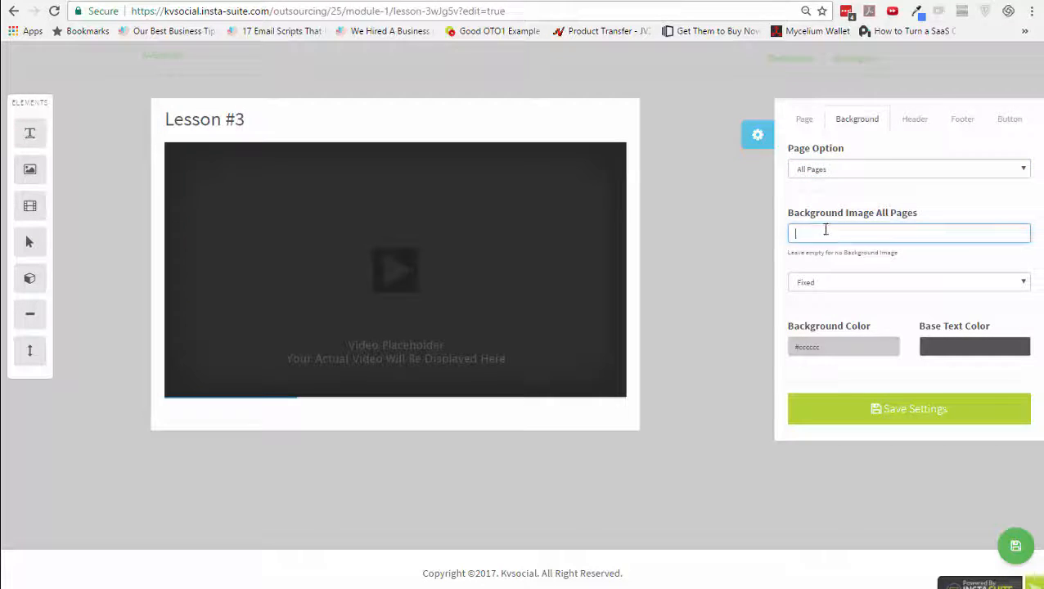
# Review the Header, Footer and Button settings, then save the design settings and lesson page
pyautogui.click(924, 129)
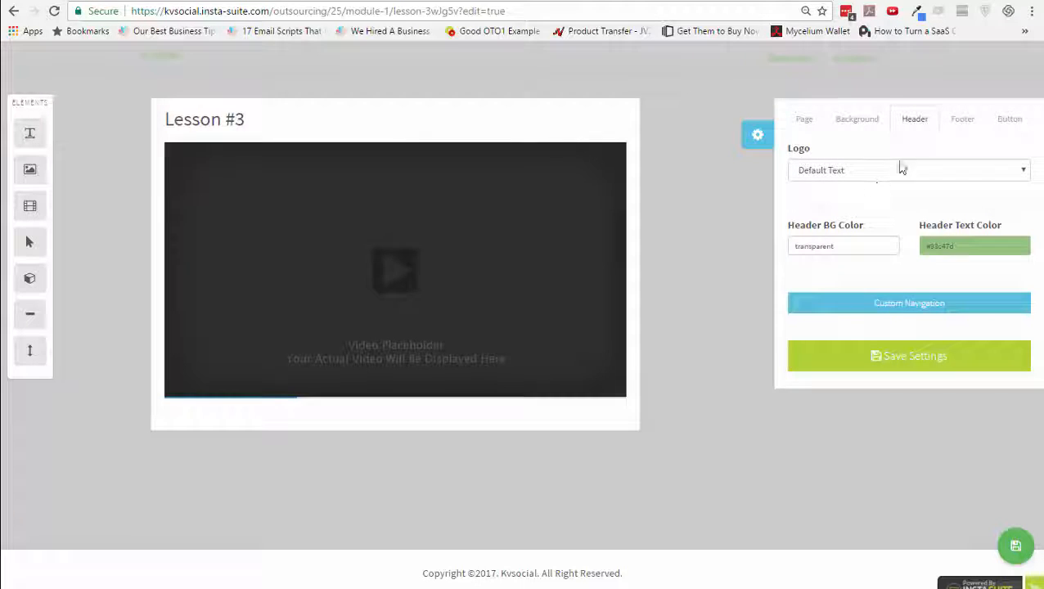
pyautogui.click(963, 121)
pyautogui.click(999, 119)
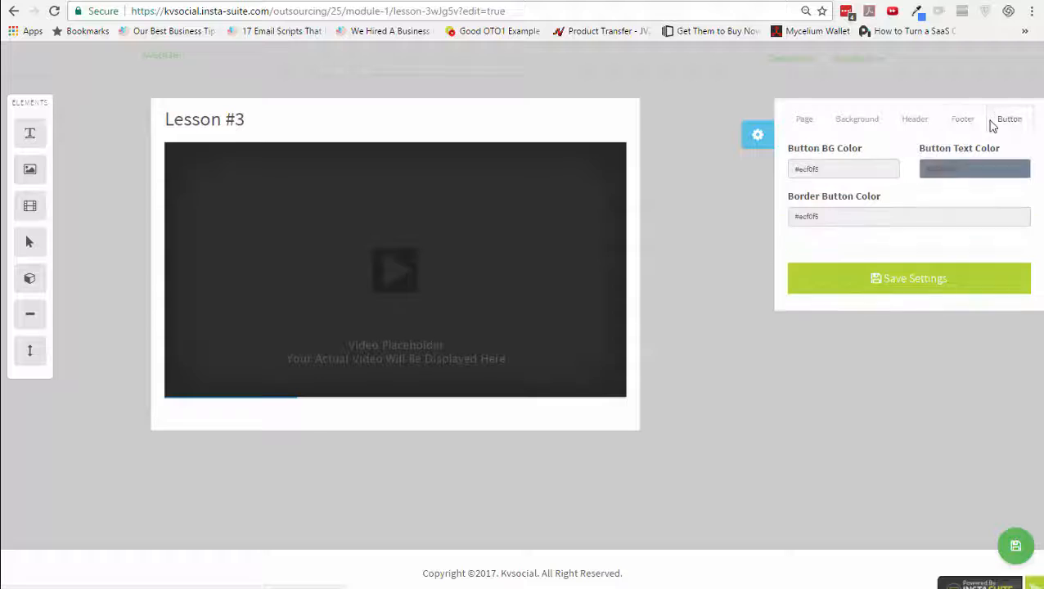
pyautogui.click(892, 282)
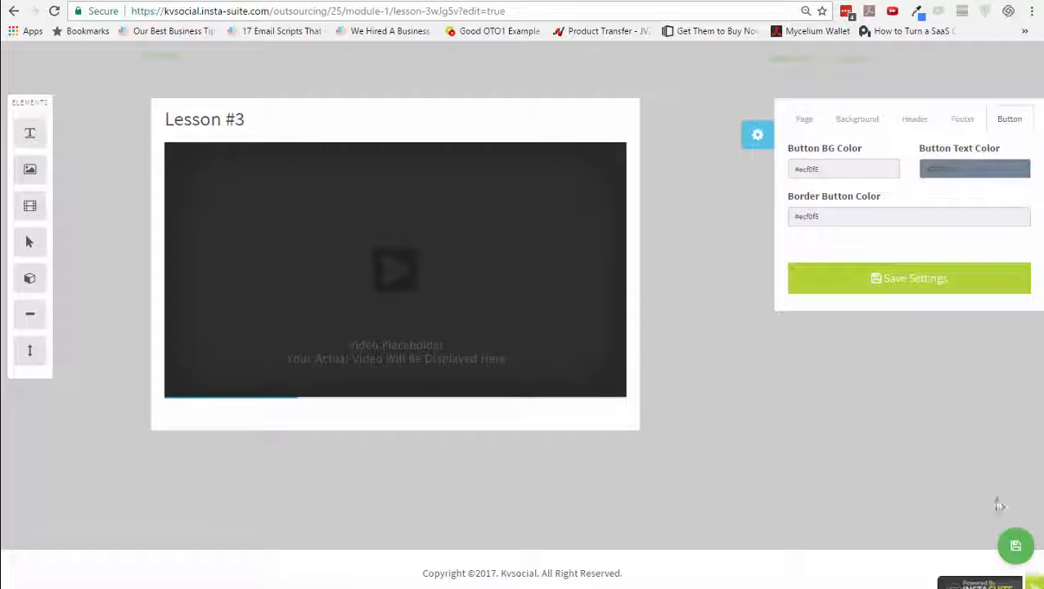
pyautogui.click(1018, 546)
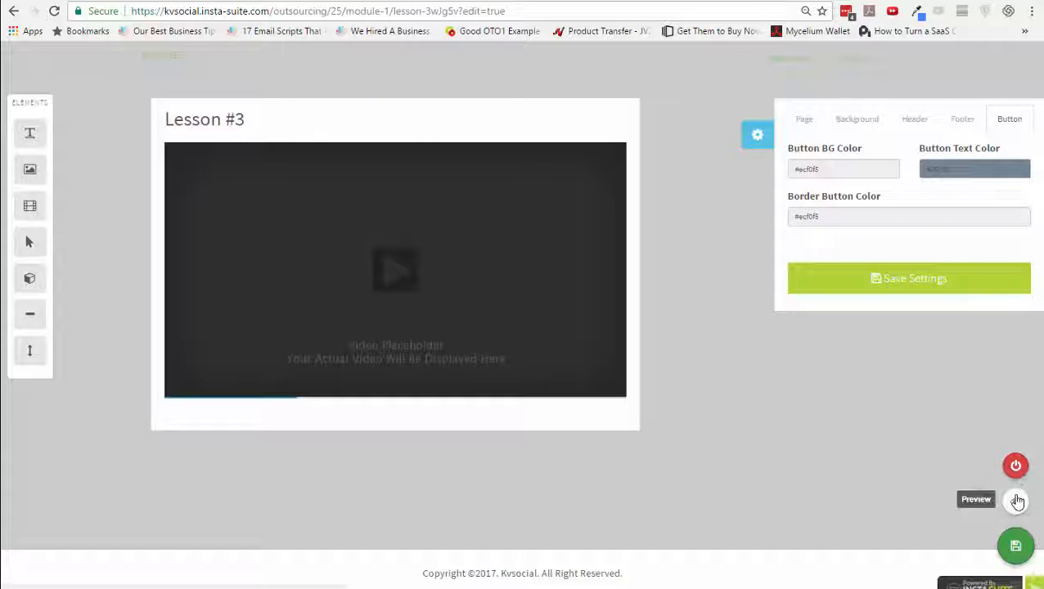
pyautogui.click(1017, 502)
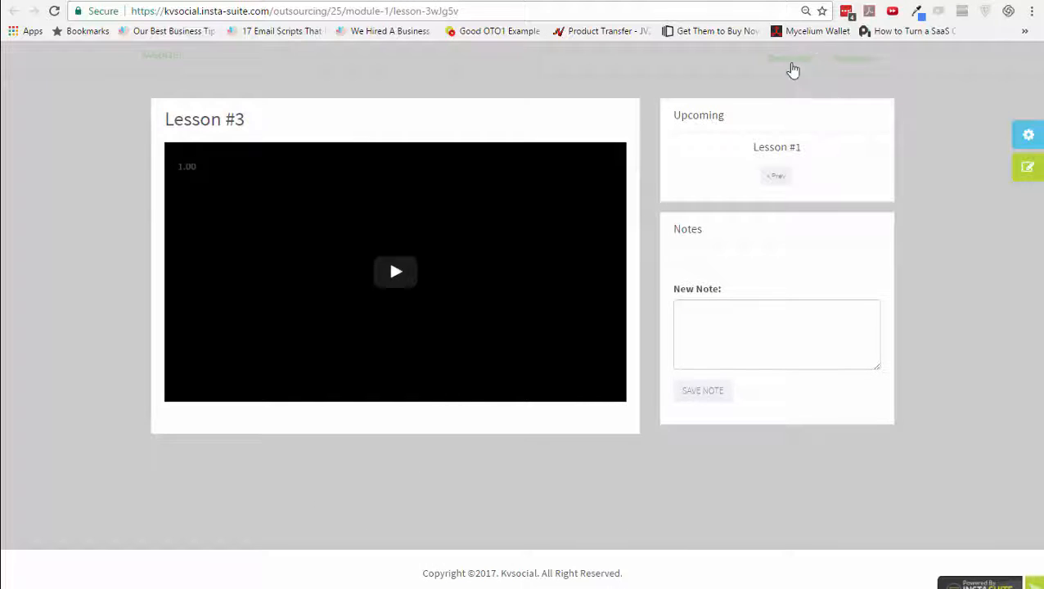
pyautogui.click(821, 1)
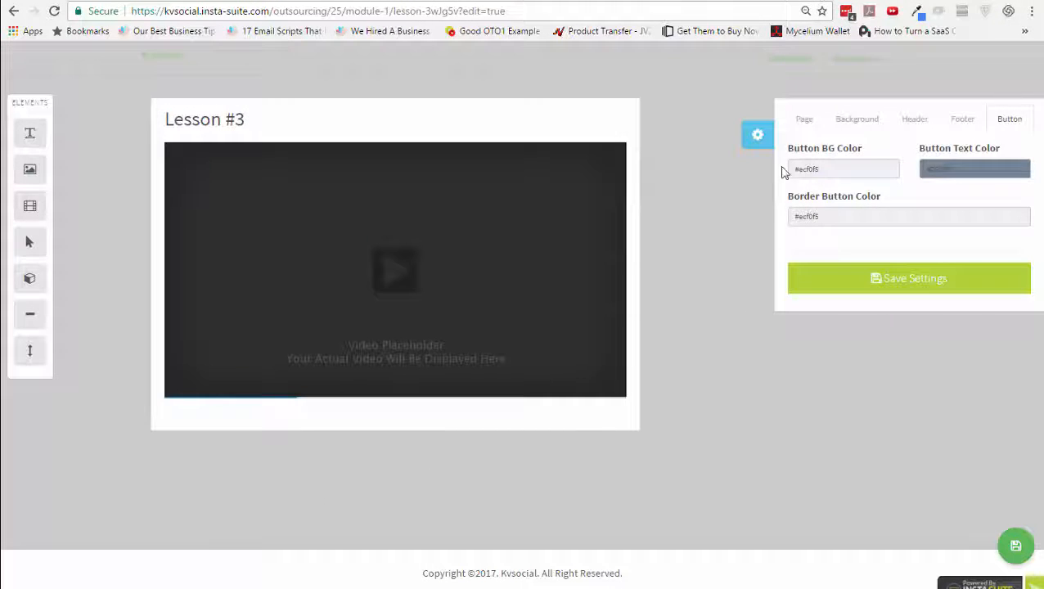
# Set Lesson #3's header text colour to red, save it, and go back to the product editor
pyautogui.click(930, 123)
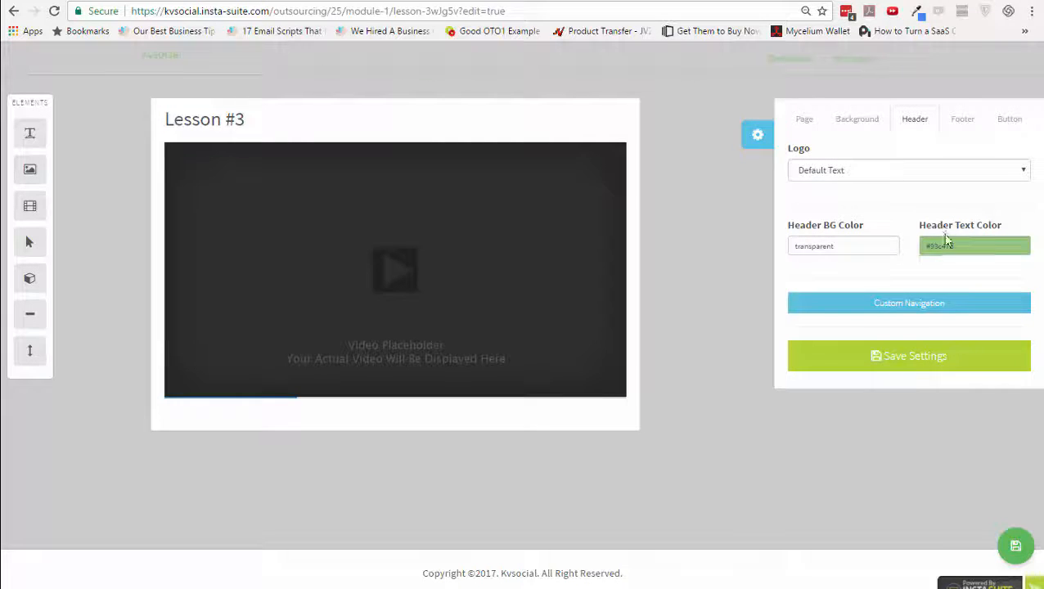
pyautogui.click(947, 239)
pyautogui.click(929, 363)
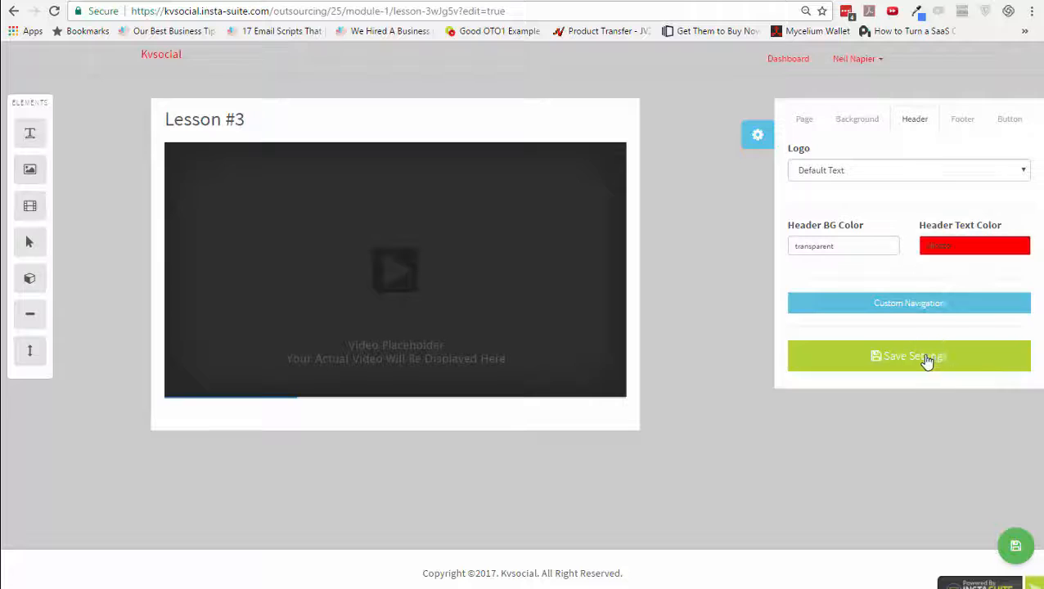
pyautogui.click(915, 356)
pyautogui.click(13, 12)
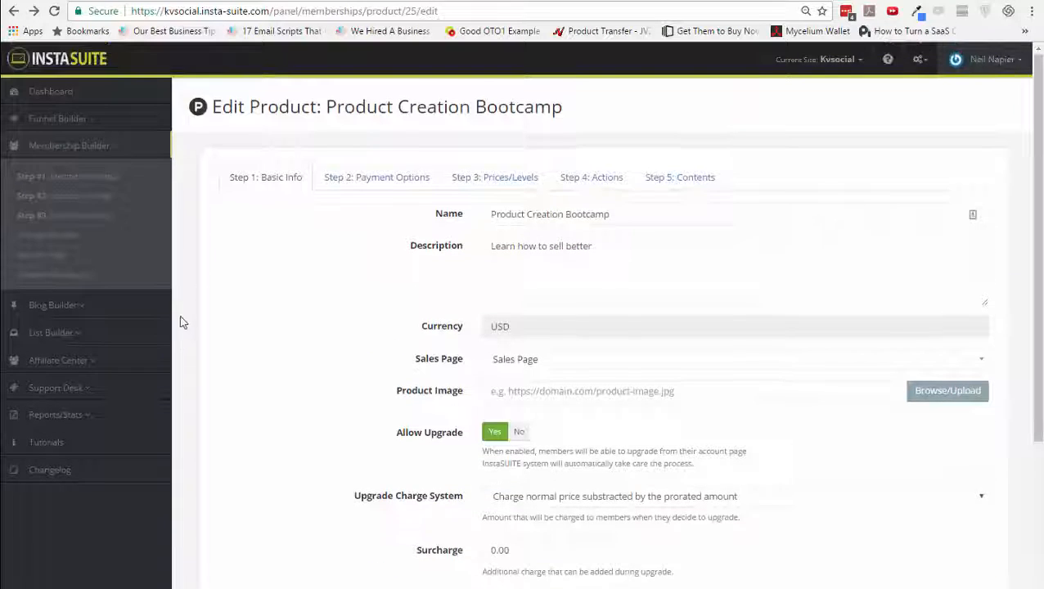
# Open the members-area dashboard page from Choose Theme in edit mode
pyautogui.click(79, 198)
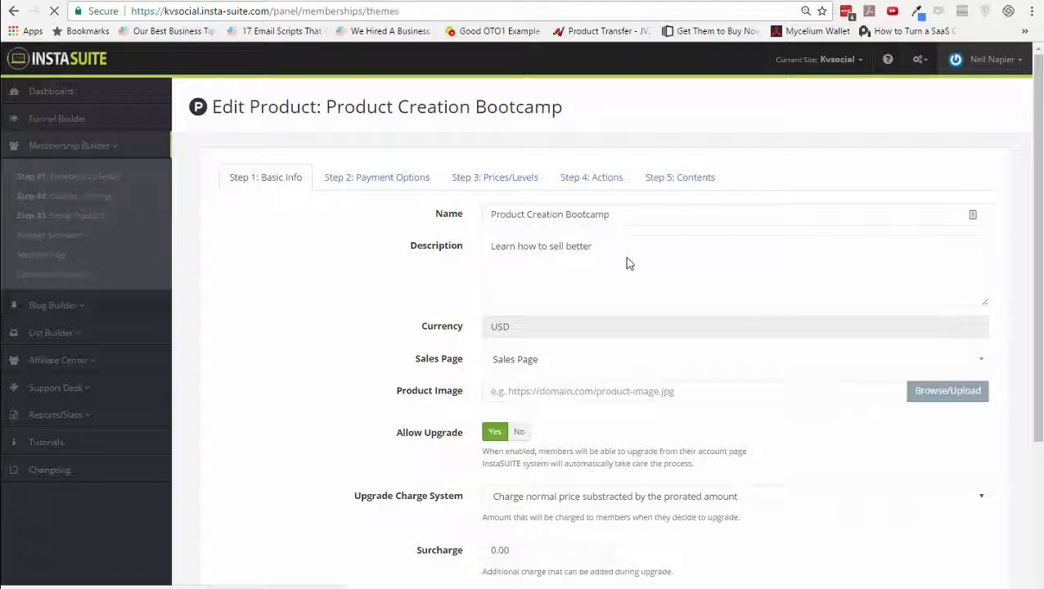
pyautogui.click(796, 398)
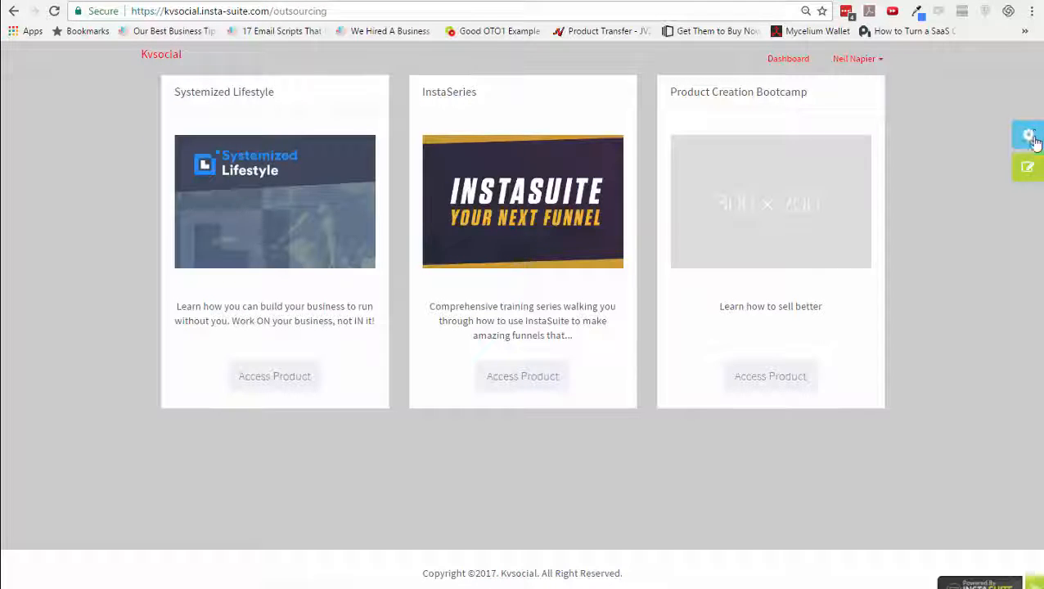
pyautogui.click(1029, 170)
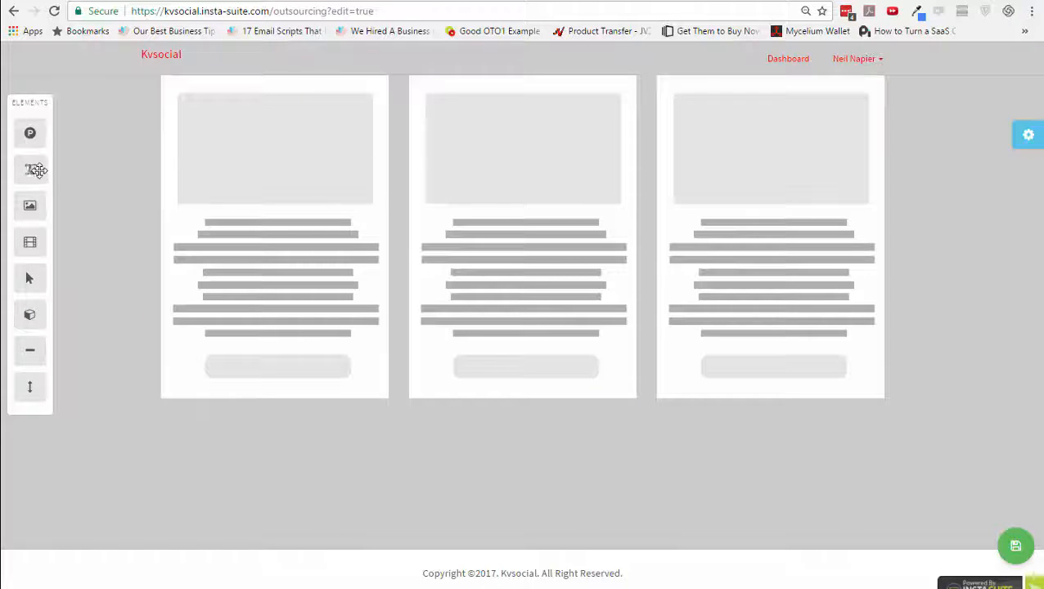
# Add a text block and a video placeholder above the product cards, deleting each again
pyautogui.moveTo(36, 169); pyautogui.dragTo(288, 85)
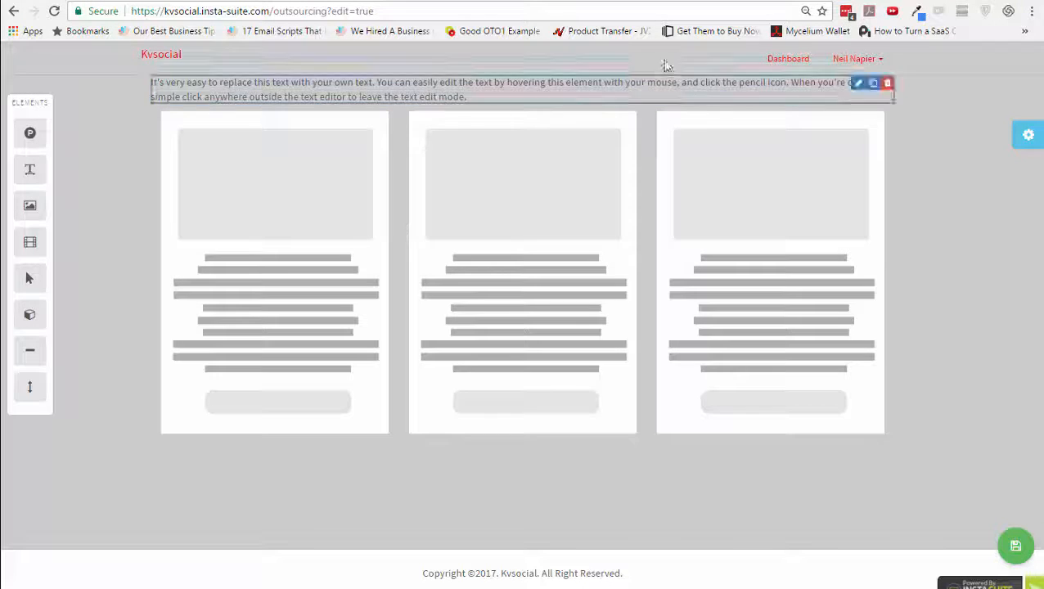
pyautogui.click(887, 82)
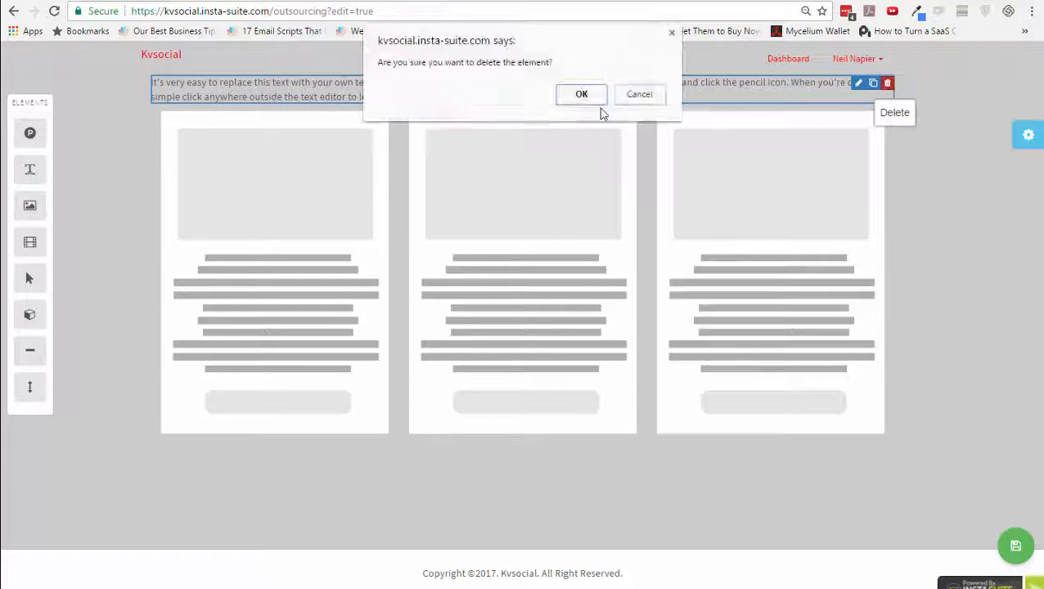
pyautogui.click(594, 100)
pyautogui.moveTo(32, 241); pyautogui.dragTo(410, 92)
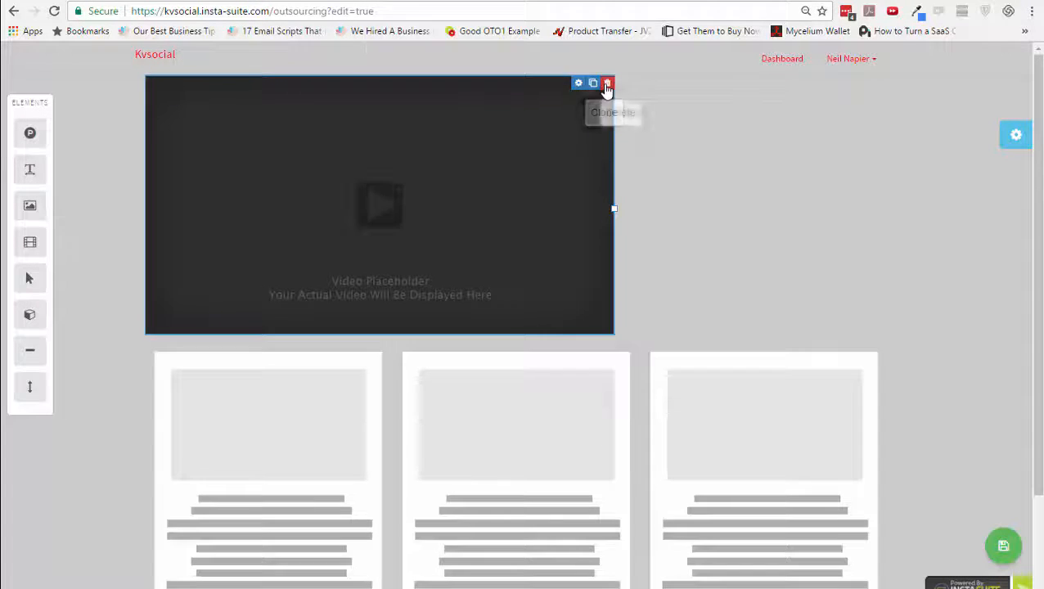
pyautogui.click(607, 83)
pyautogui.click(582, 115)
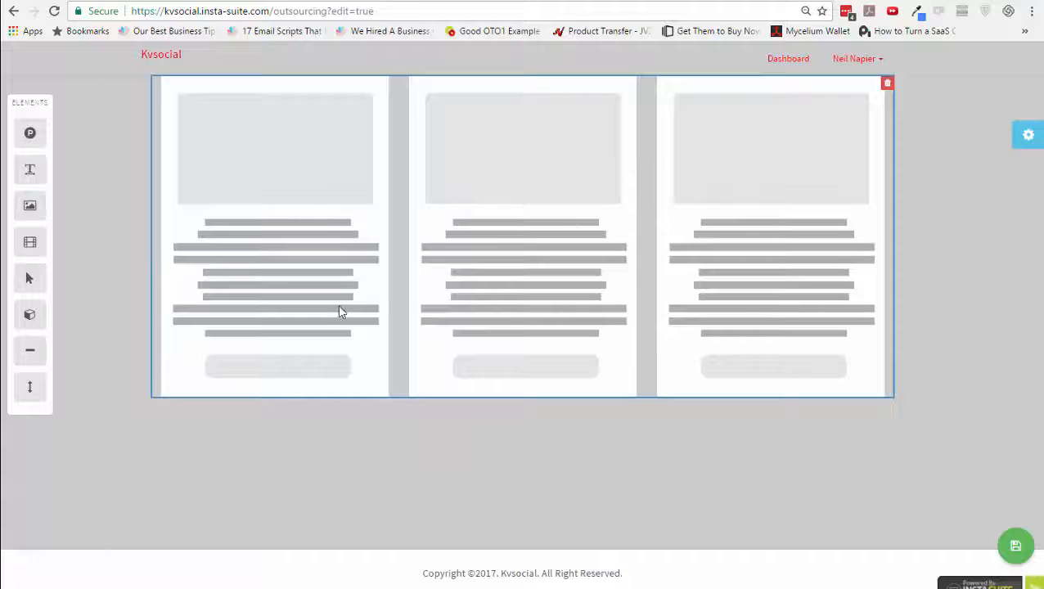
# Review the page's background and header settings, then exit to the All Product list
pyautogui.click(1030, 136)
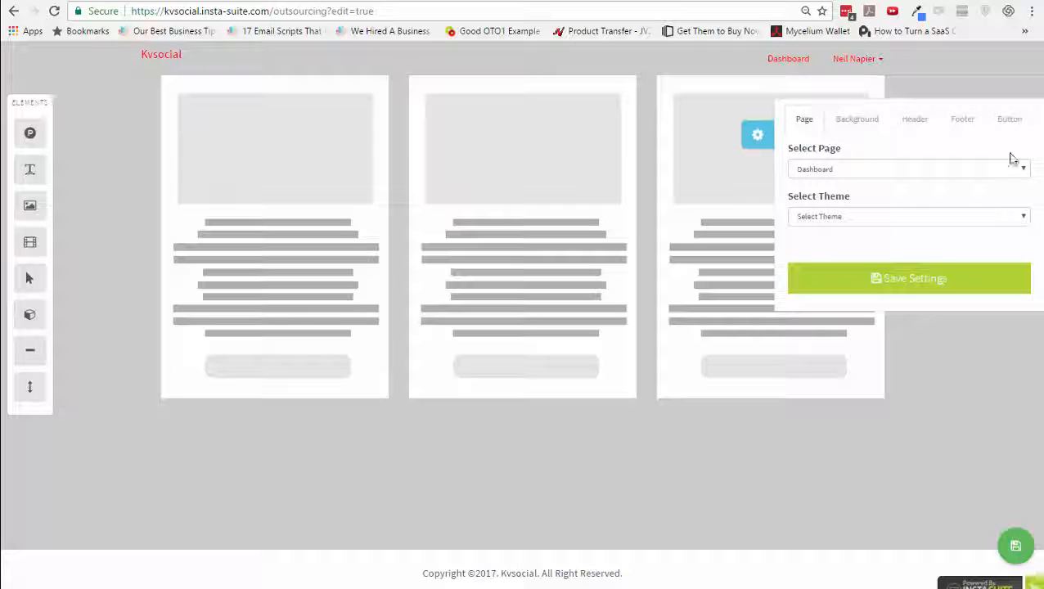
pyautogui.click(872, 123)
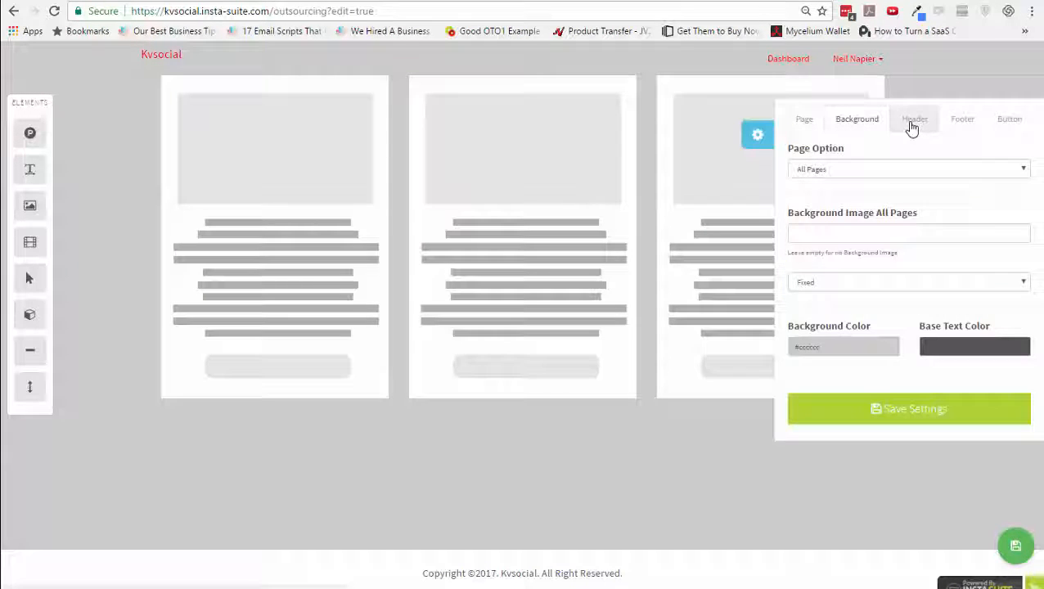
pyautogui.click(913, 123)
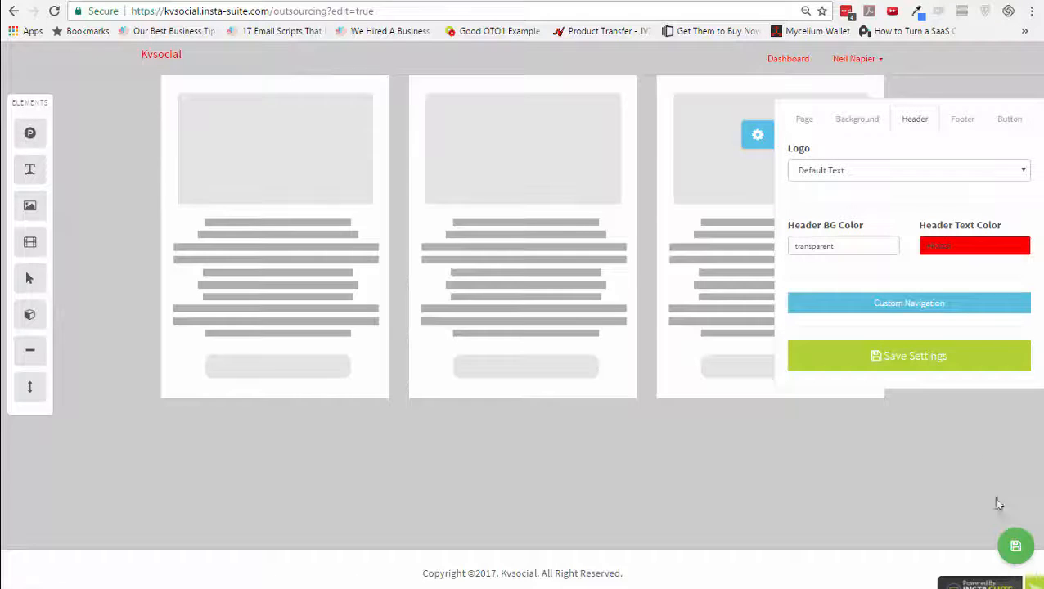
pyautogui.moveTo(1016, 546)
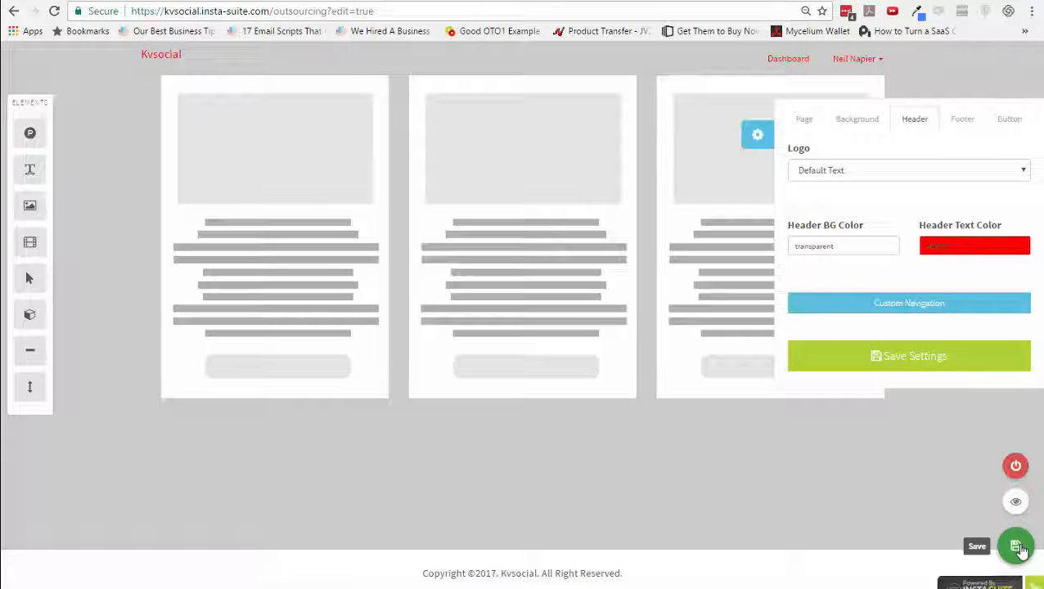
pyautogui.click(1016, 466)
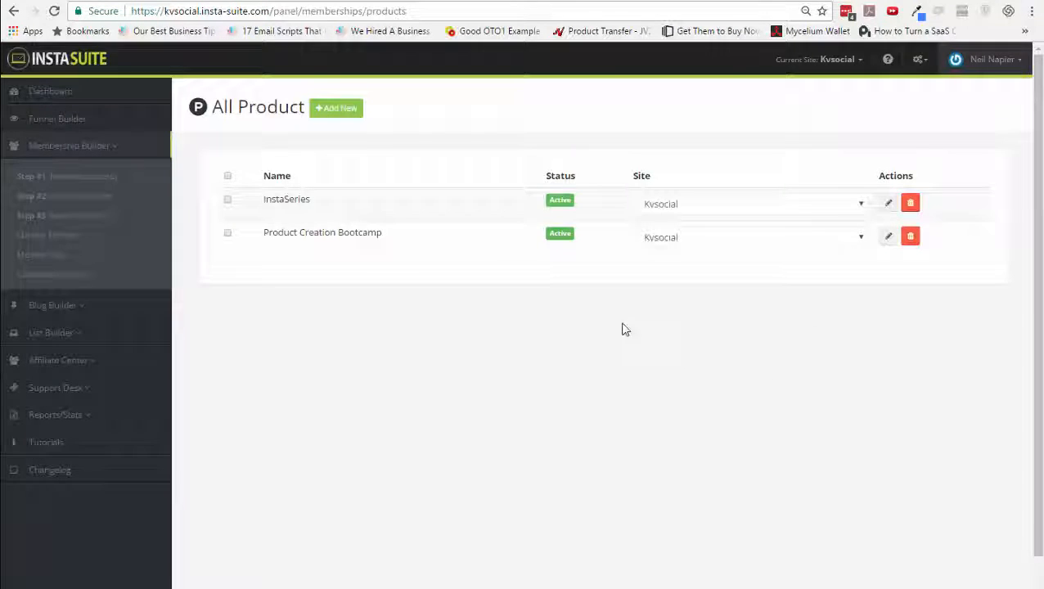
# Review the member list and member tags, then open the blog's Post Settings page
pyautogui.click(23, 238)
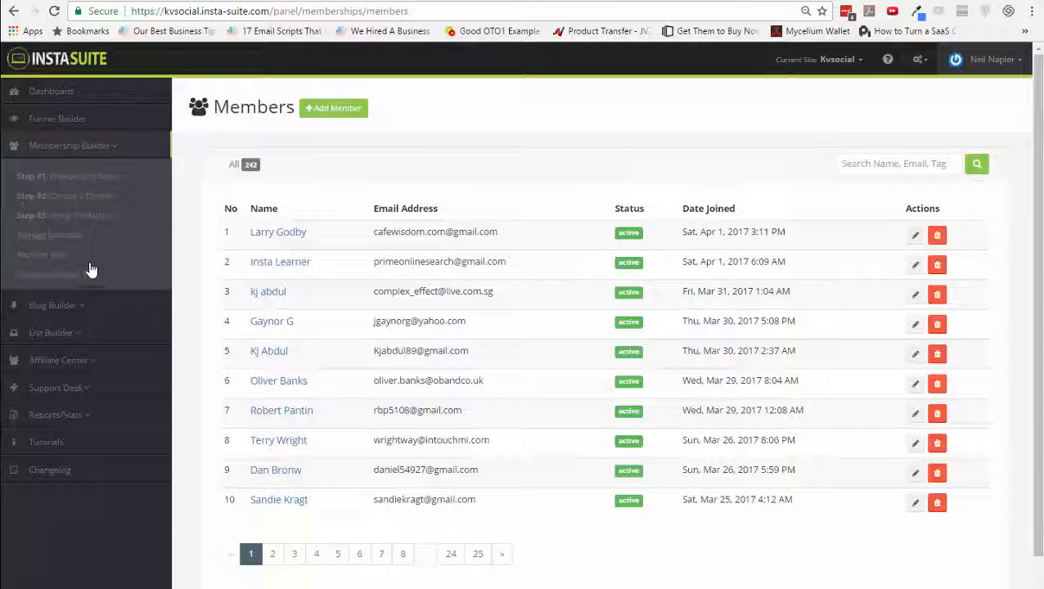
pyautogui.click(55, 255)
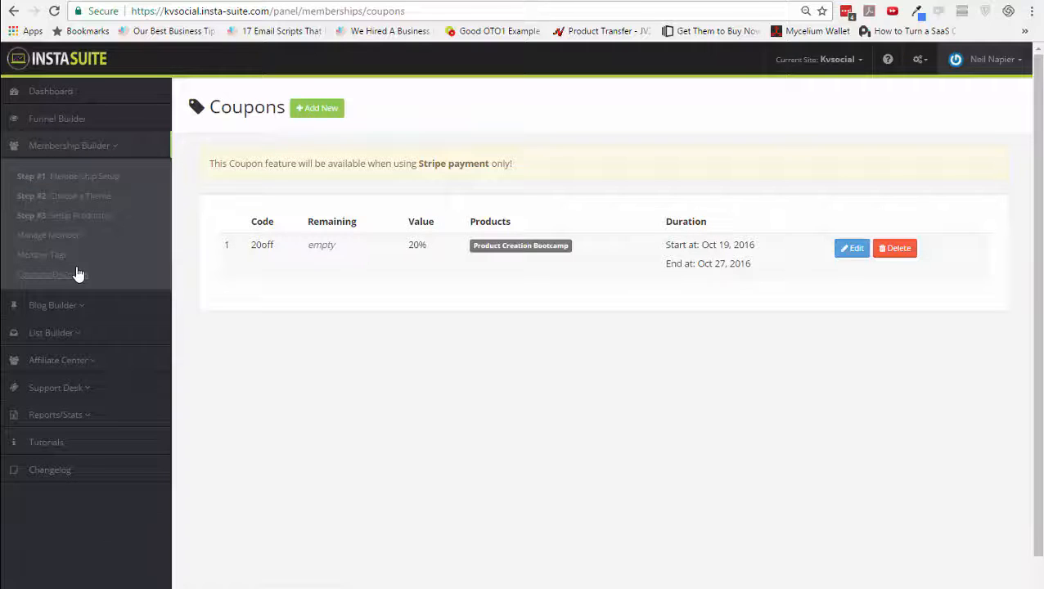
pyautogui.click(77, 304)
pyautogui.click(77, 338)
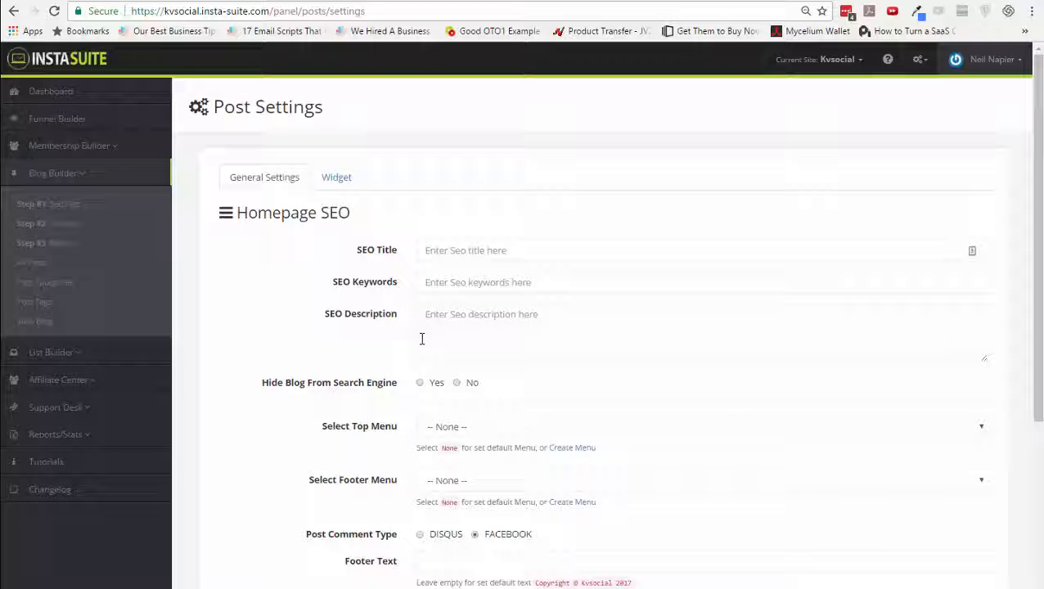
# Browse the blog's widget, theme and menu settings, then open the All Posts list
pyautogui.scroll(-2, 421, 337)
pyautogui.scroll(2, 421, 338)
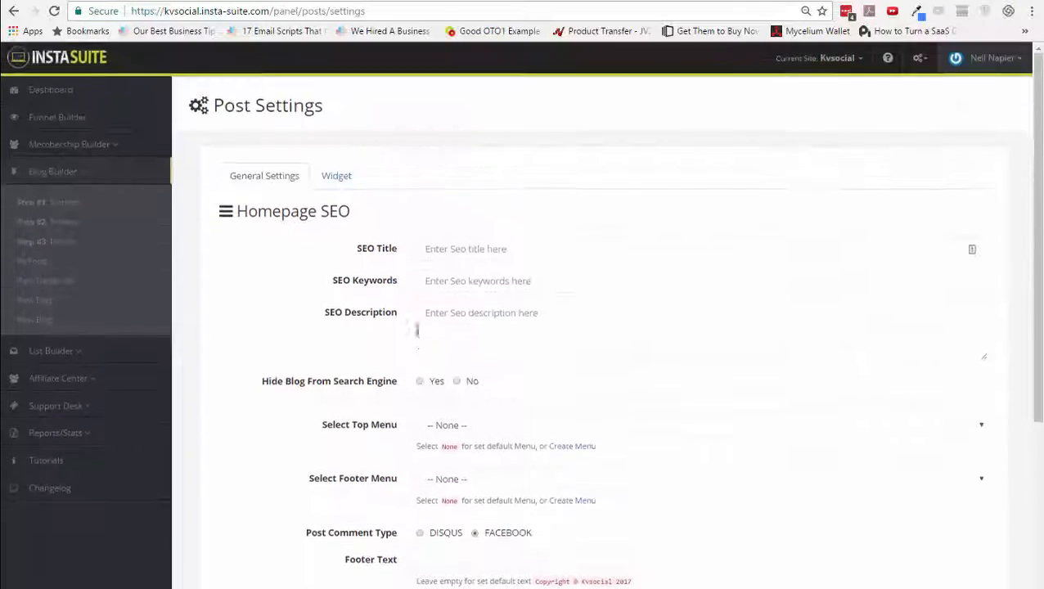
pyautogui.click(345, 178)
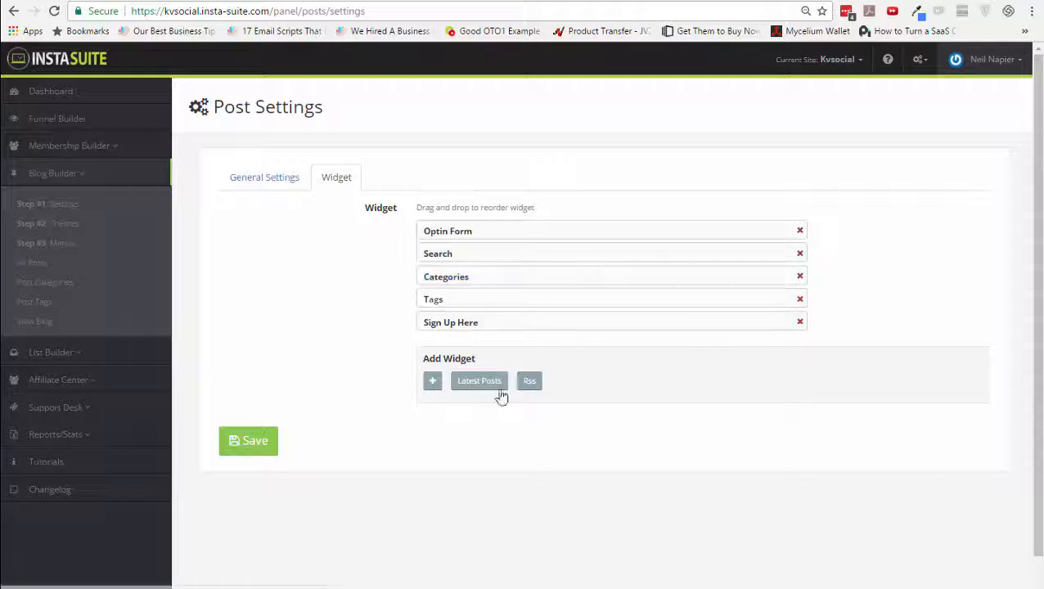
pyautogui.click(68, 229)
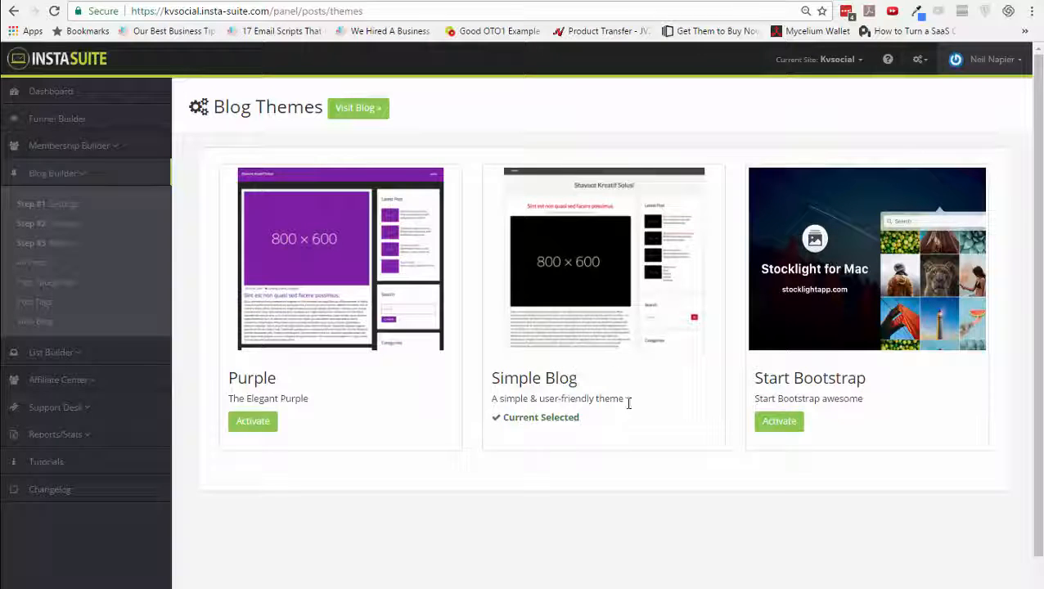
pyautogui.click(61, 248)
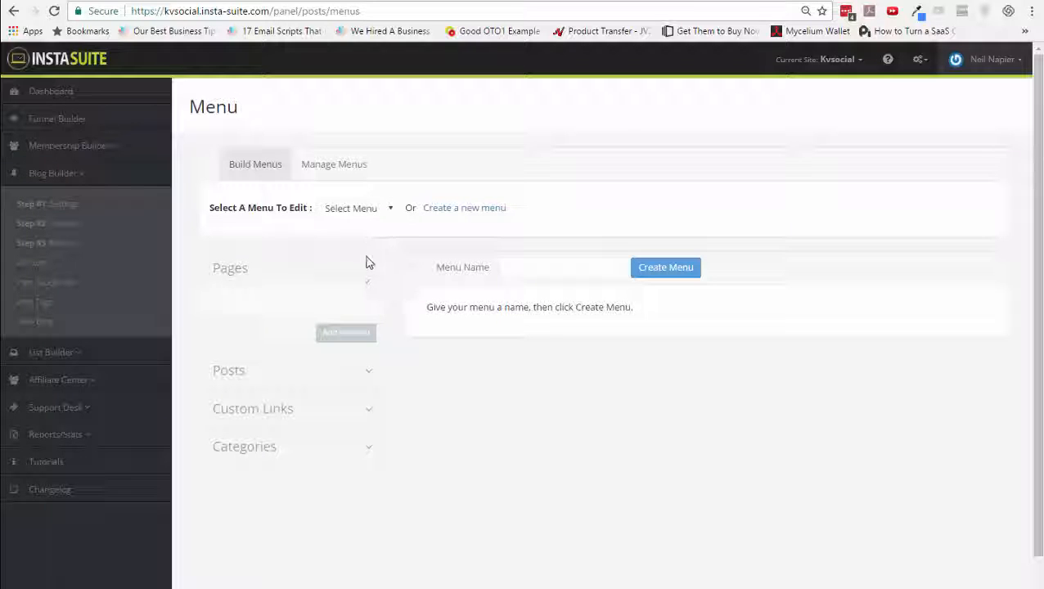
pyautogui.click(354, 212)
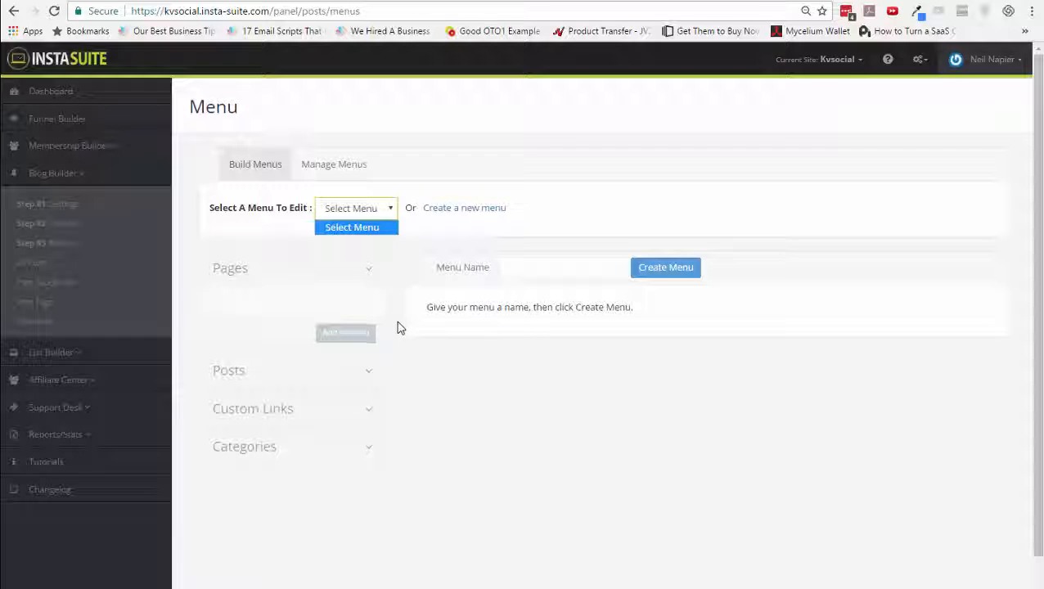
pyautogui.click(43, 265)
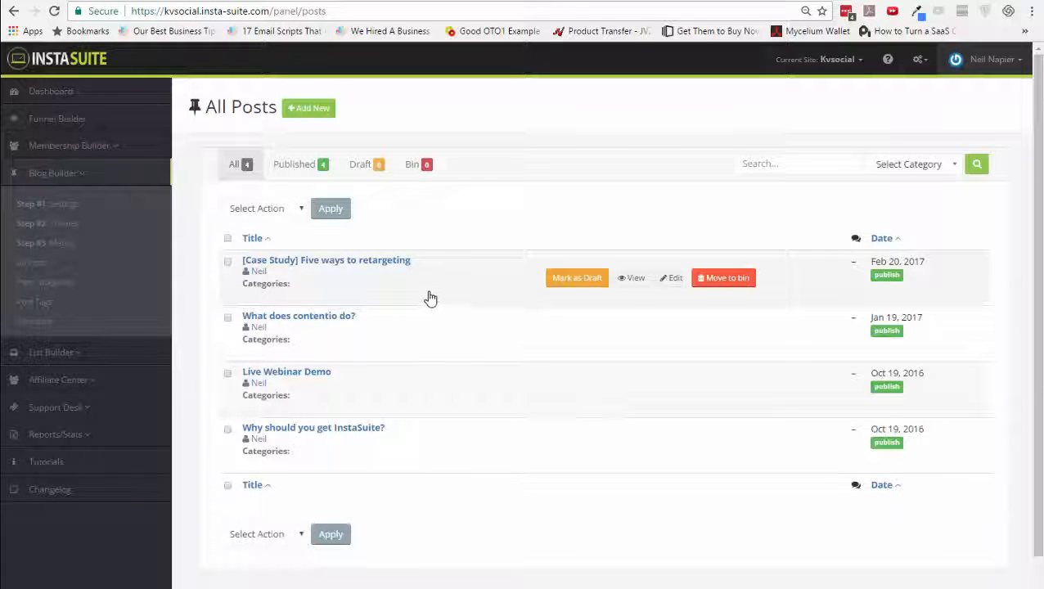
pyautogui.click(636, 279)
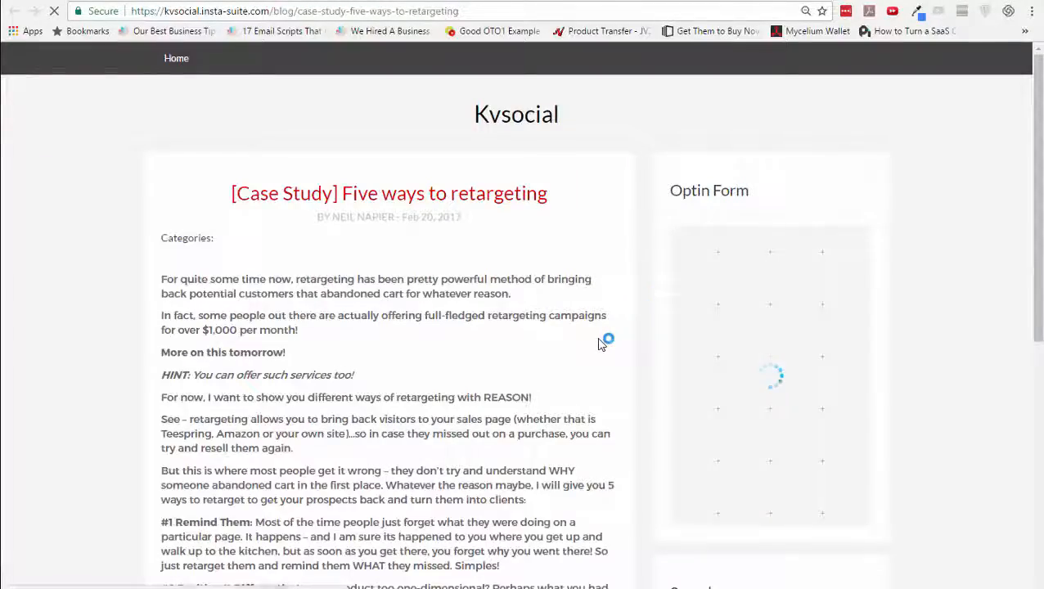
pyautogui.scroll(-6, 602, 344)
pyautogui.scroll(4, 600, 345)
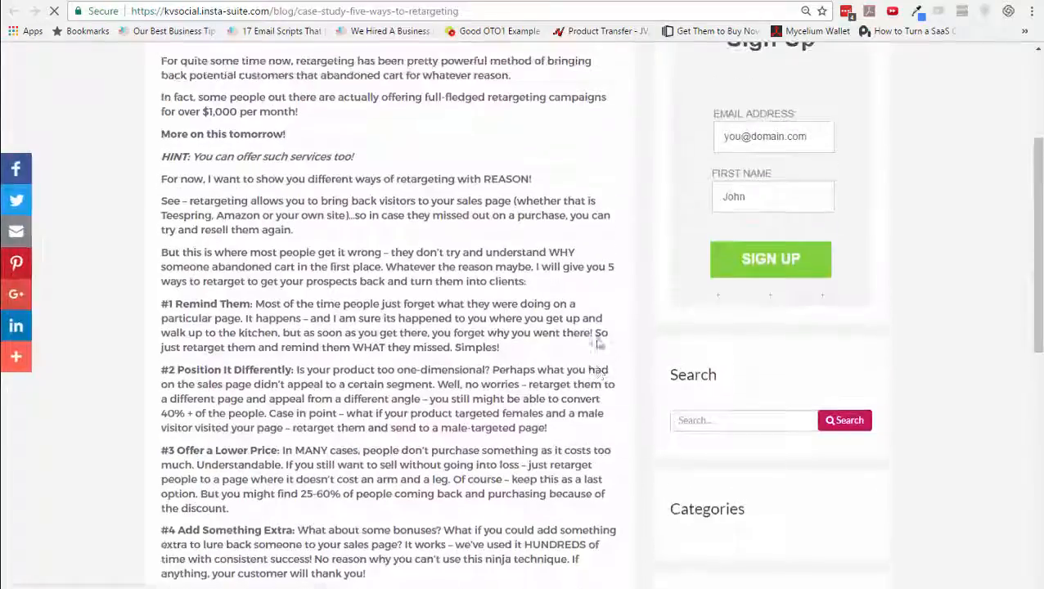
pyautogui.scroll(-2, 826, 205)
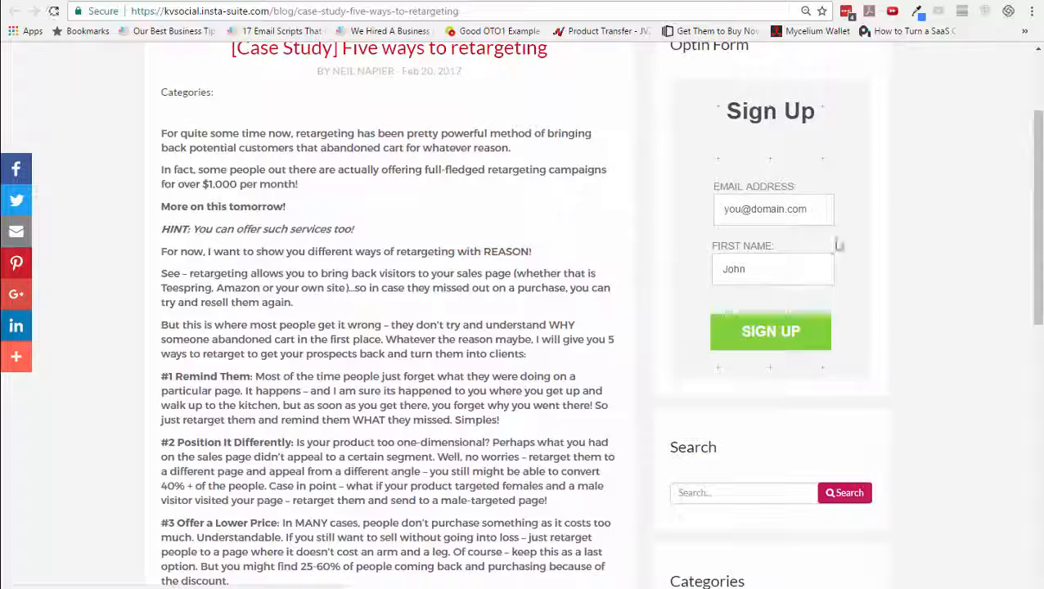
pyautogui.scroll(-3, 865, 292)
pyautogui.scroll(-3, 856, 274)
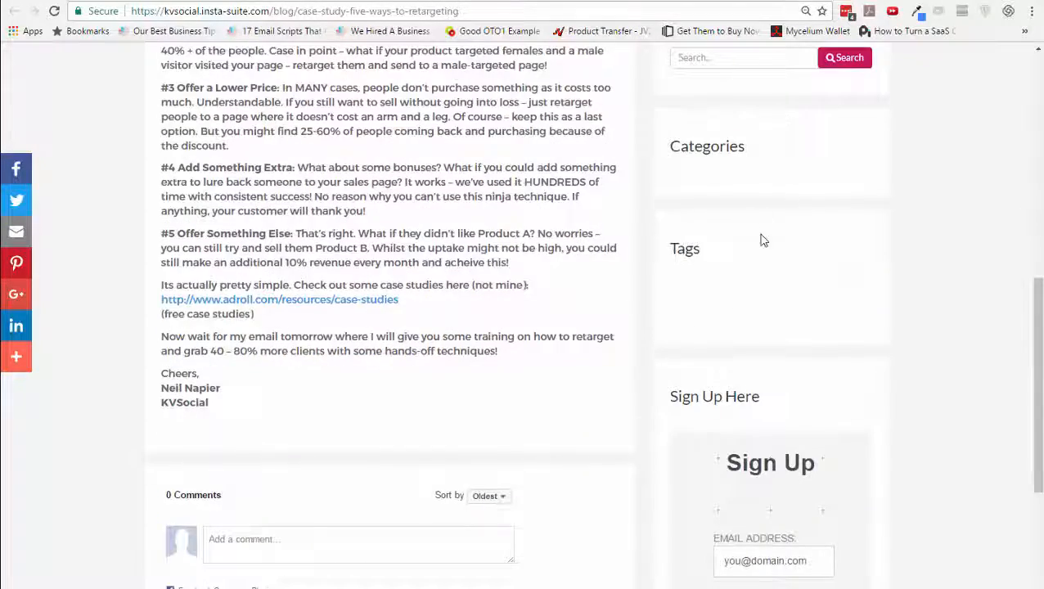
pyautogui.scroll(-3, 758, 273)
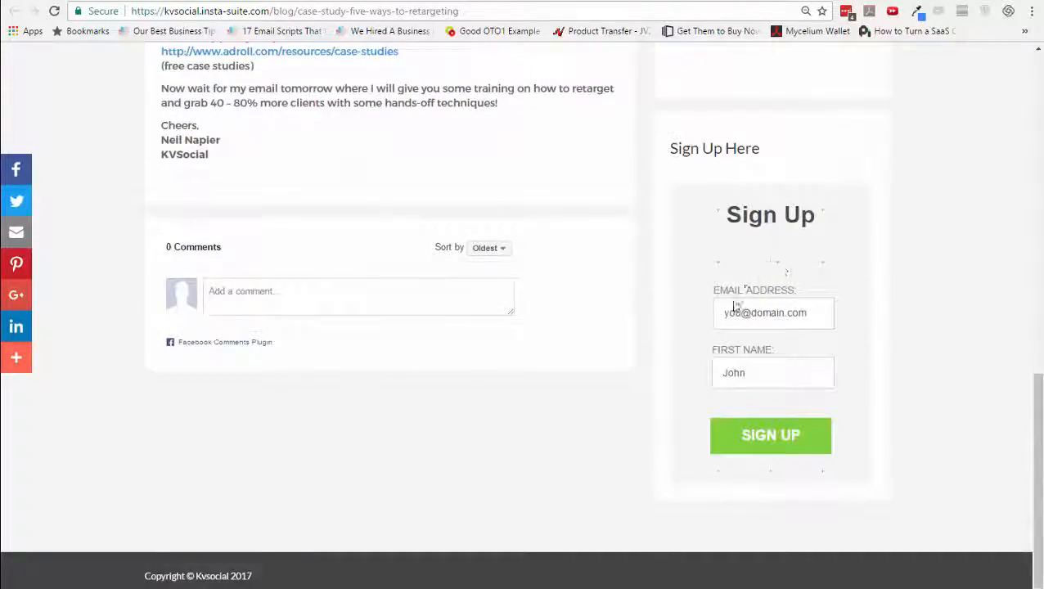
pyautogui.scroll(10, 522, 294)
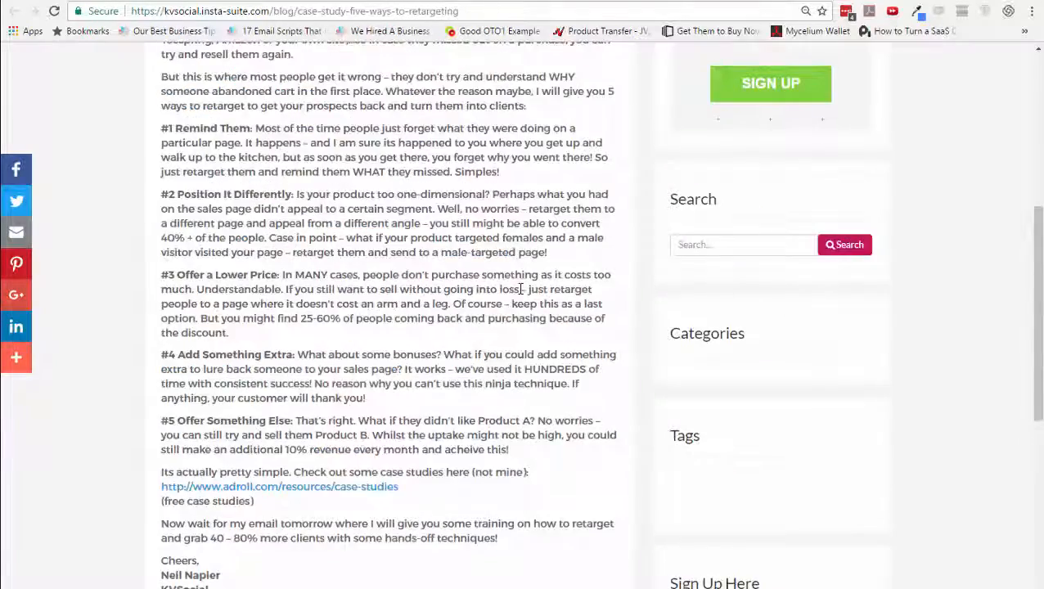
pyautogui.scroll(2, 521, 288)
pyautogui.click(685, 5)
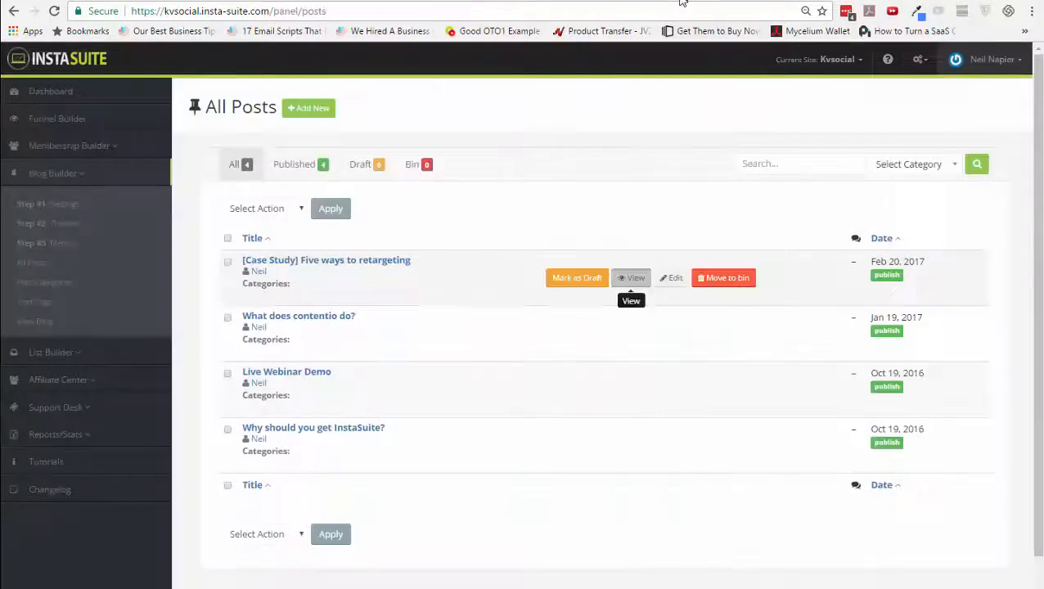
# Start a new blog post draft and tick its Social Share Button
pyautogui.click(312, 114)
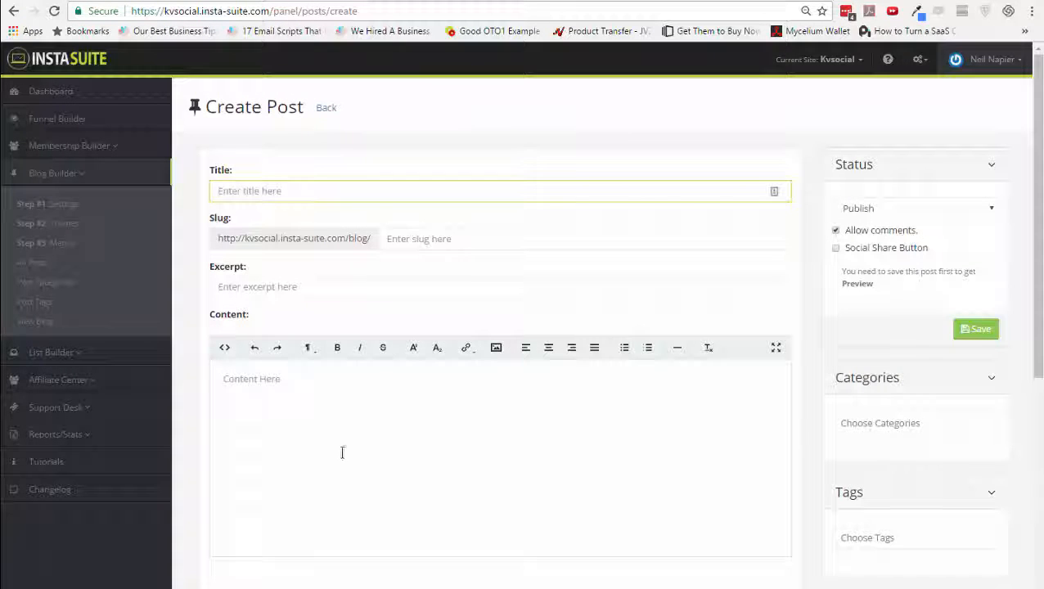
pyautogui.click(361, 449)
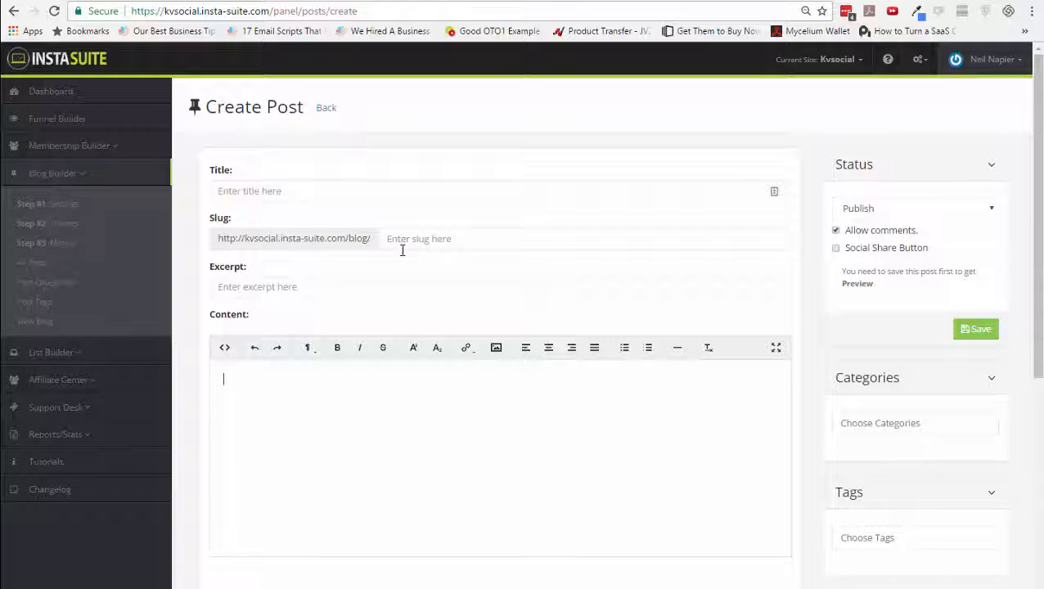
pyautogui.click(382, 291)
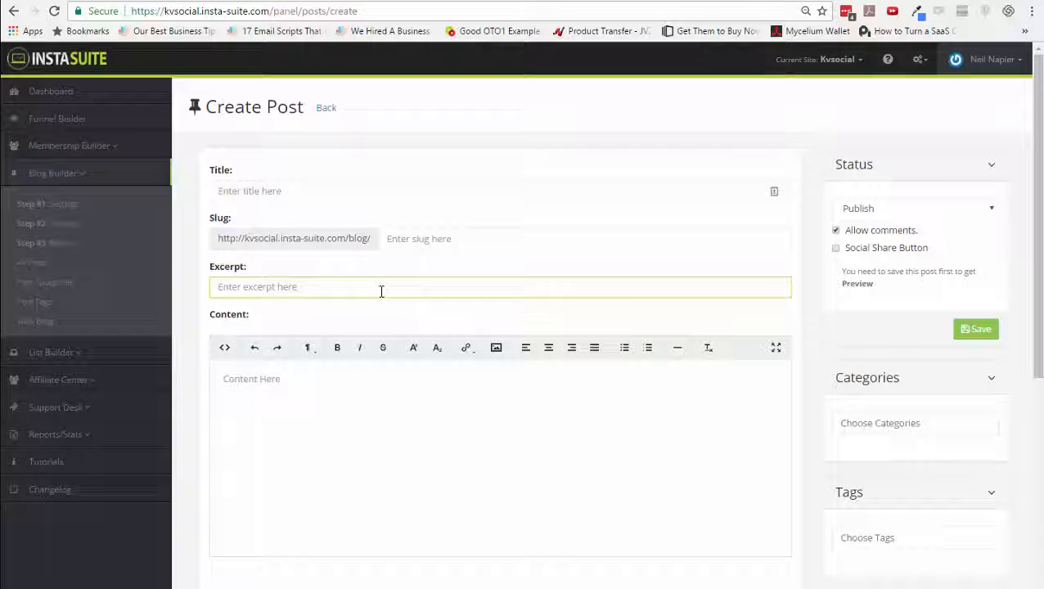
pyautogui.click(836, 248)
pyautogui.click(608, 441)
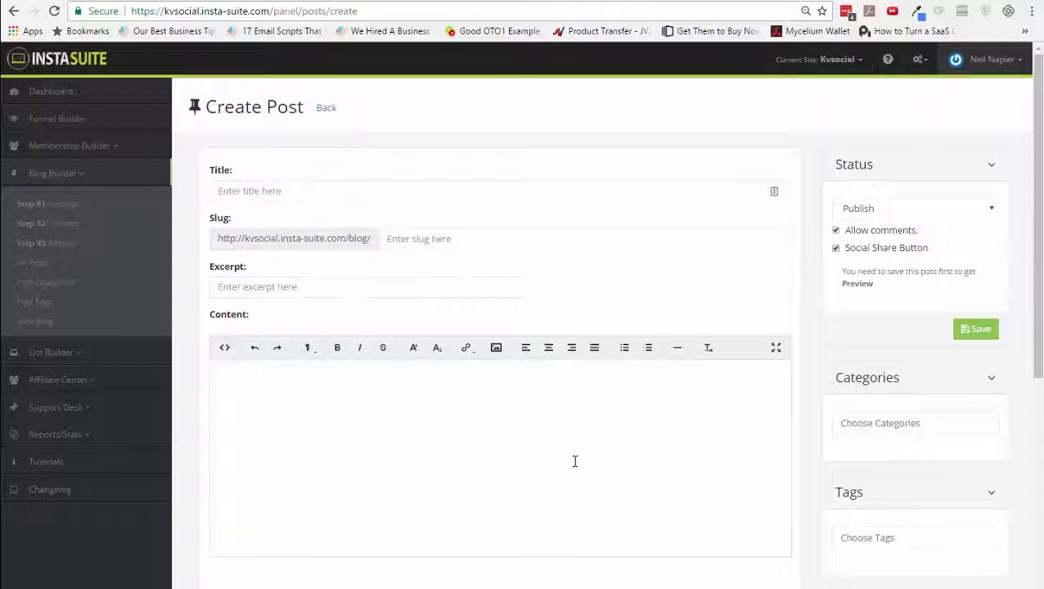
# Open the post's Categories field and look over the thumbnail and SEO fields
pyautogui.scroll(-1, 576, 461)
pyautogui.click(918, 352)
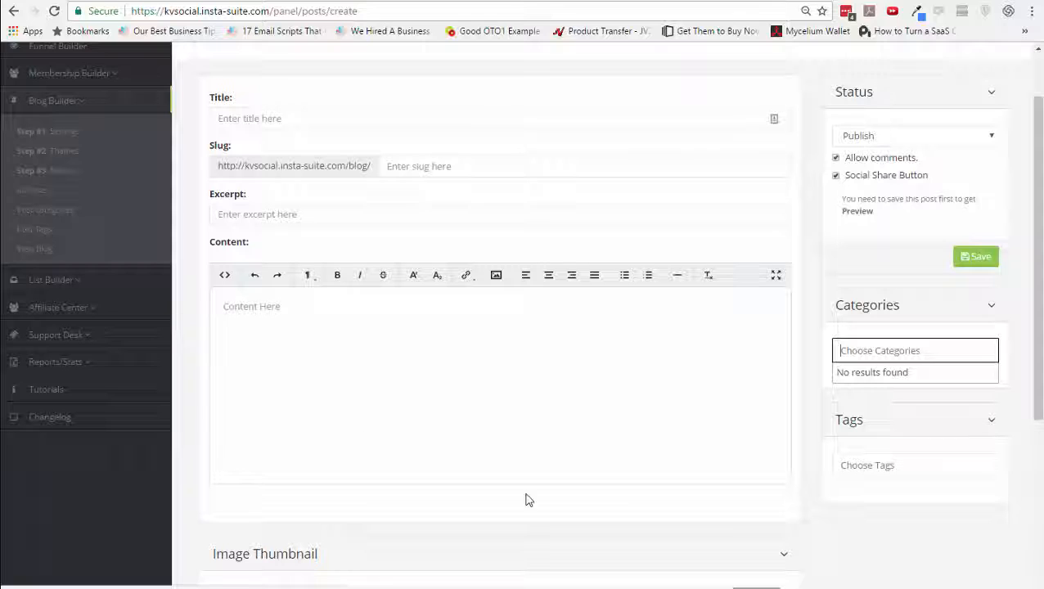
pyautogui.scroll(-3, 608, 531)
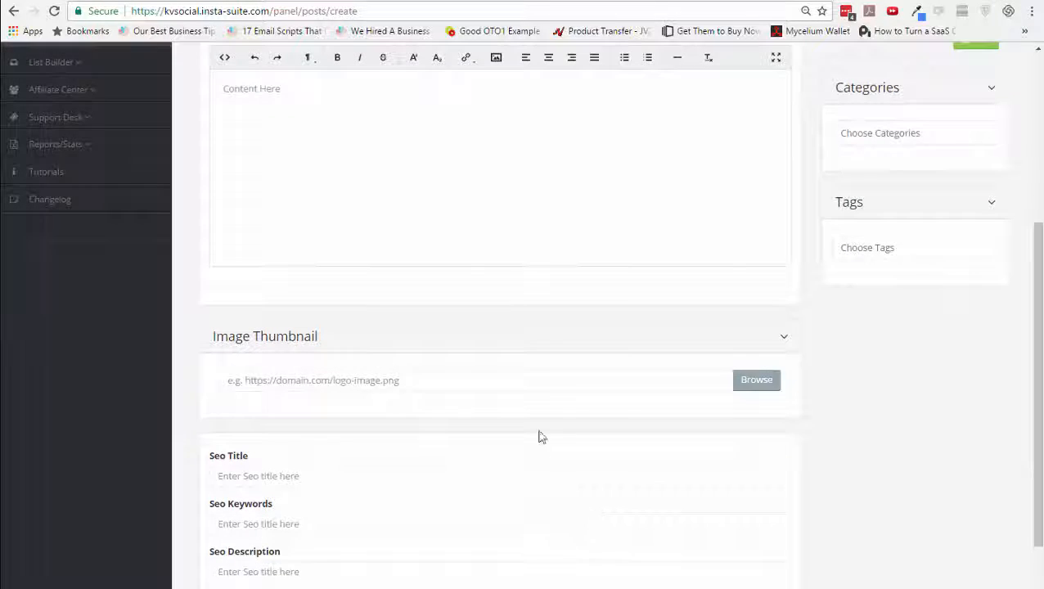
pyautogui.scroll(-1, 693, 484)
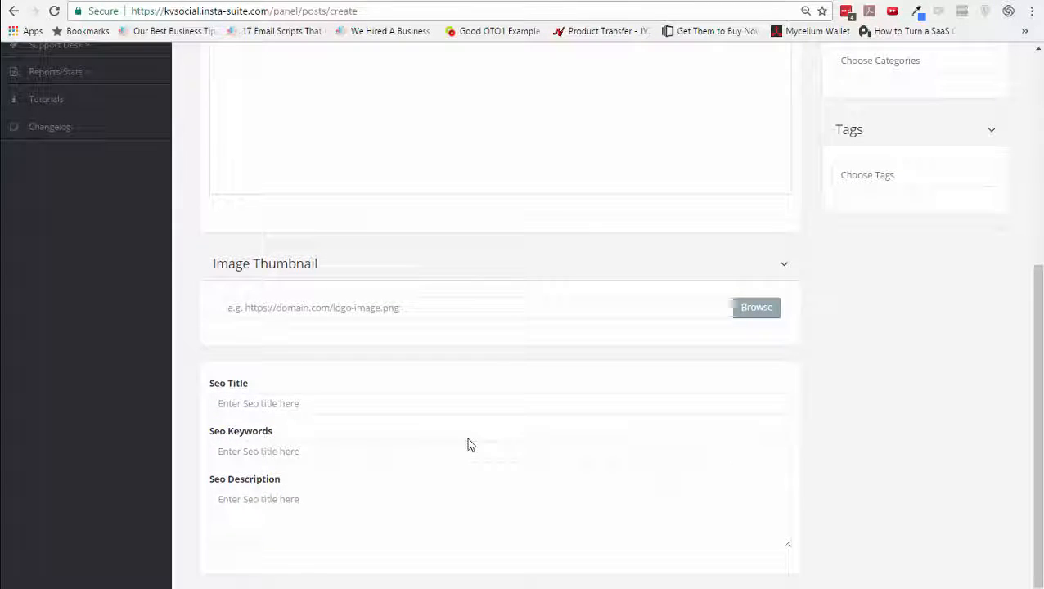
pyautogui.scroll(8, 466, 445)
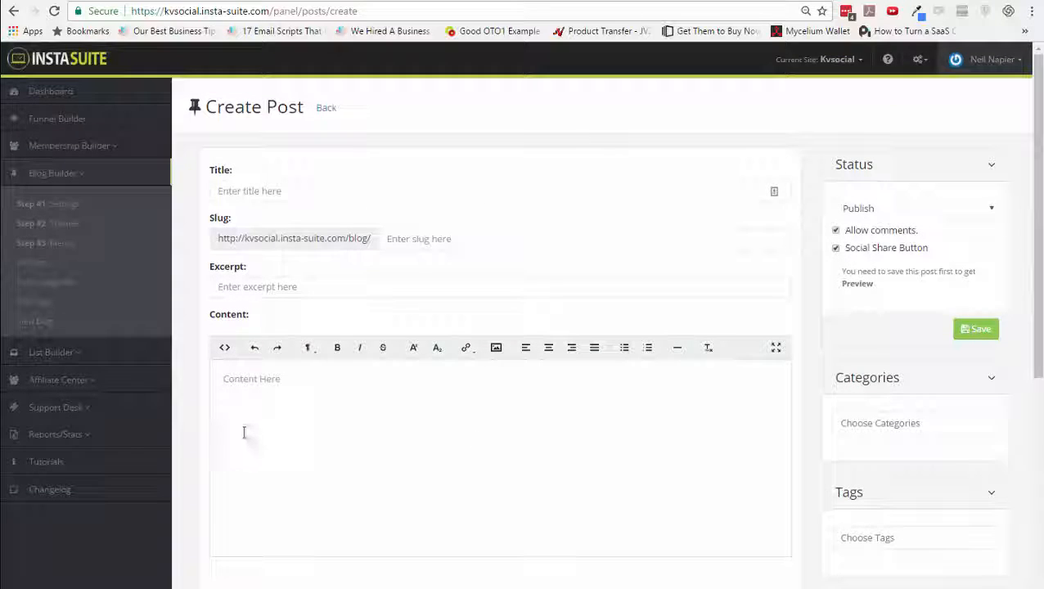
pyautogui.click(43, 323)
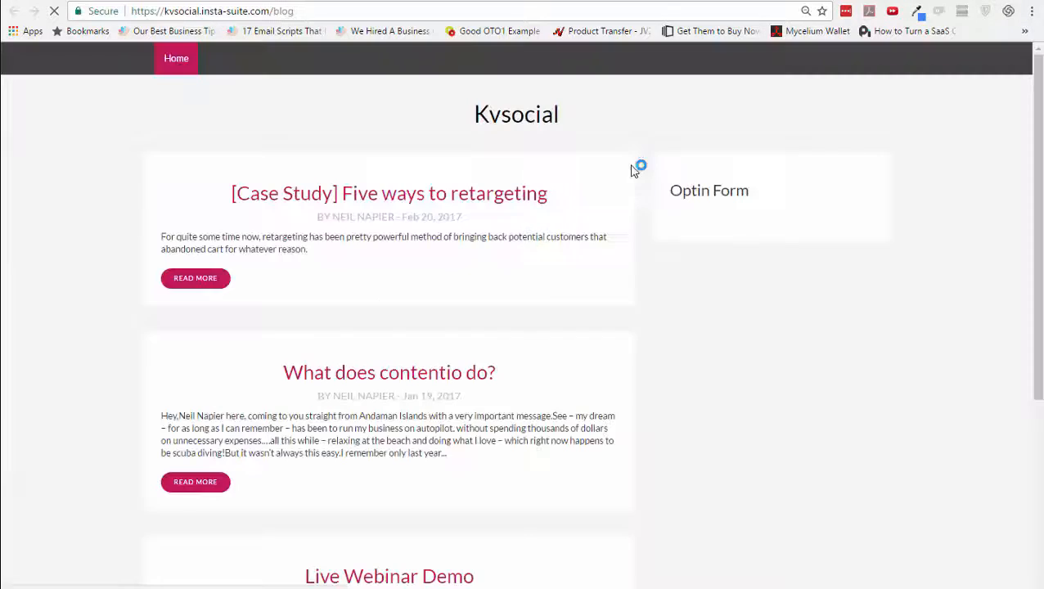
pyautogui.scroll(-6, 635, 327)
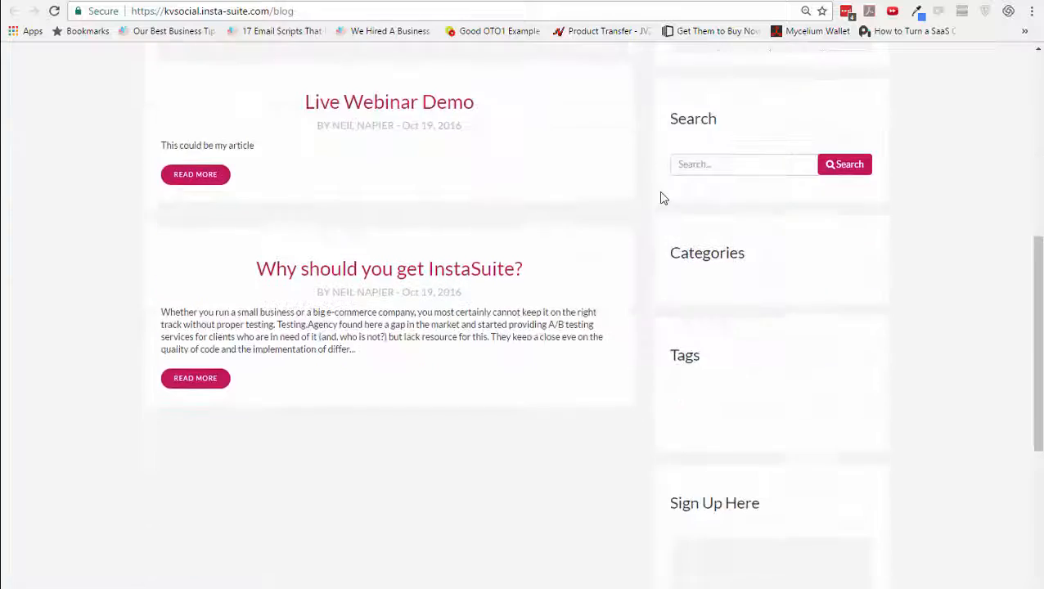
pyautogui.click(752, 0)
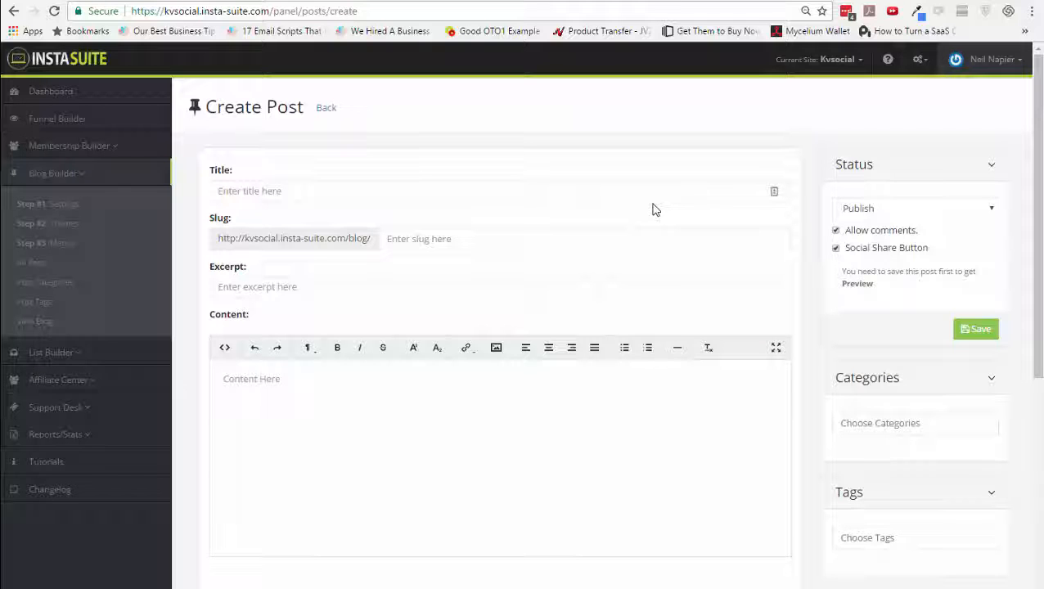
# Review the List Builder's SMTP setup and blacklist settings, then open the mailing lists overview
pyautogui.click(124, 357)
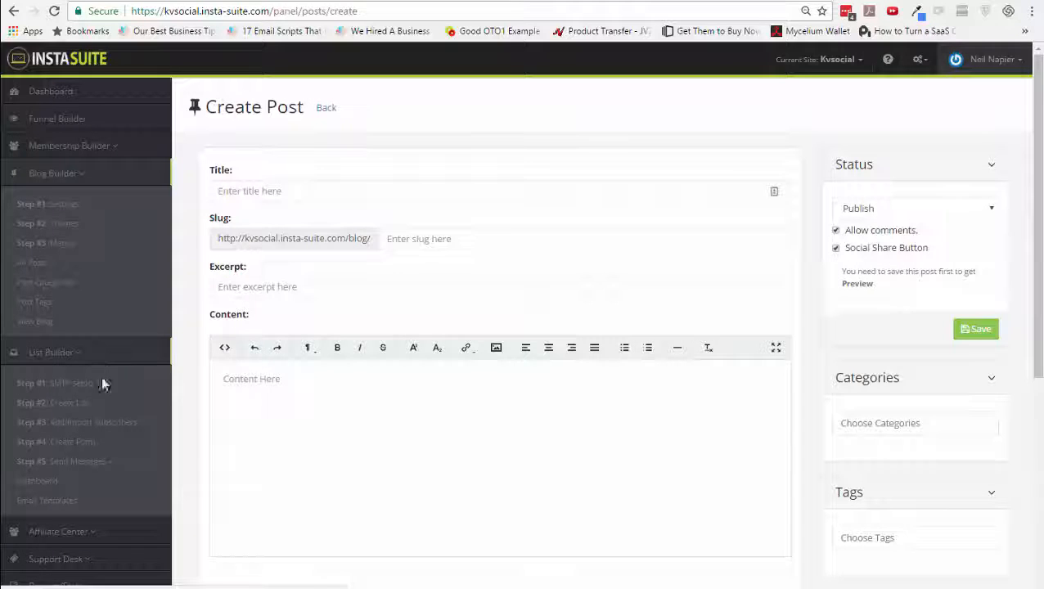
pyautogui.click(93, 384)
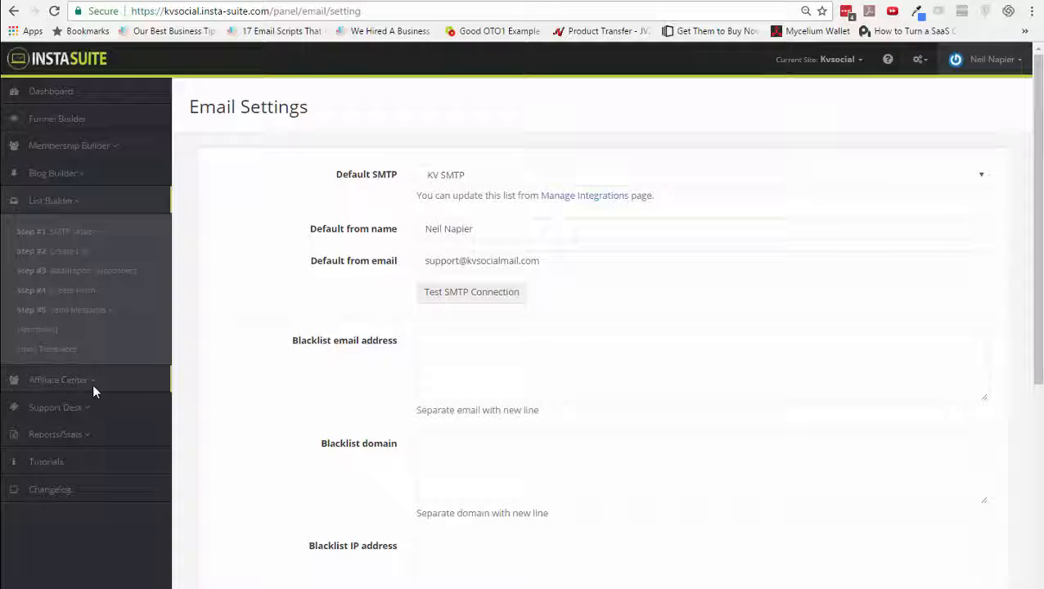
pyautogui.click(836, 67)
pyautogui.click(682, 114)
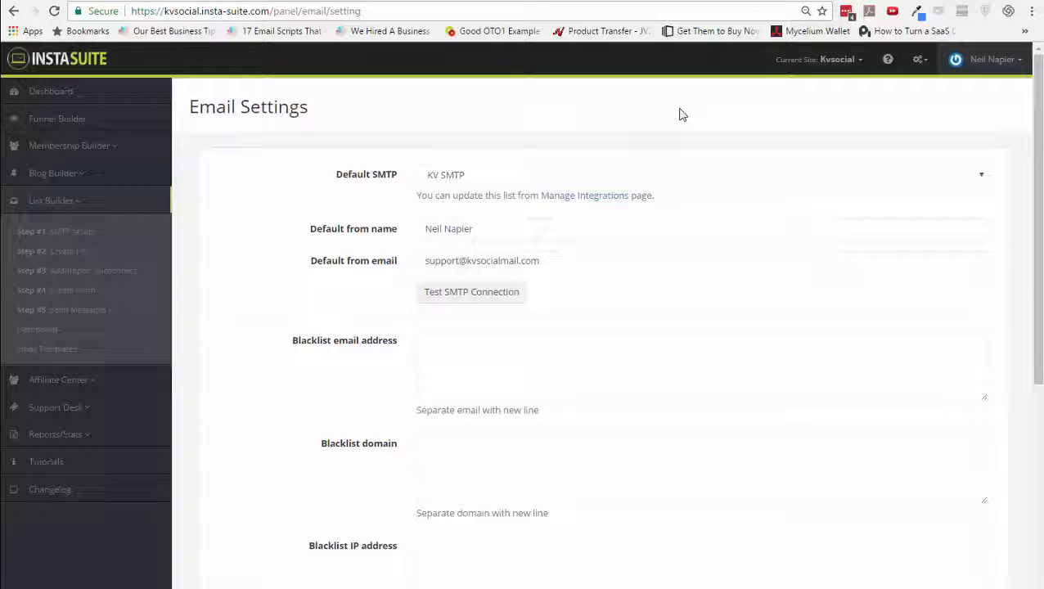
pyautogui.click(495, 373)
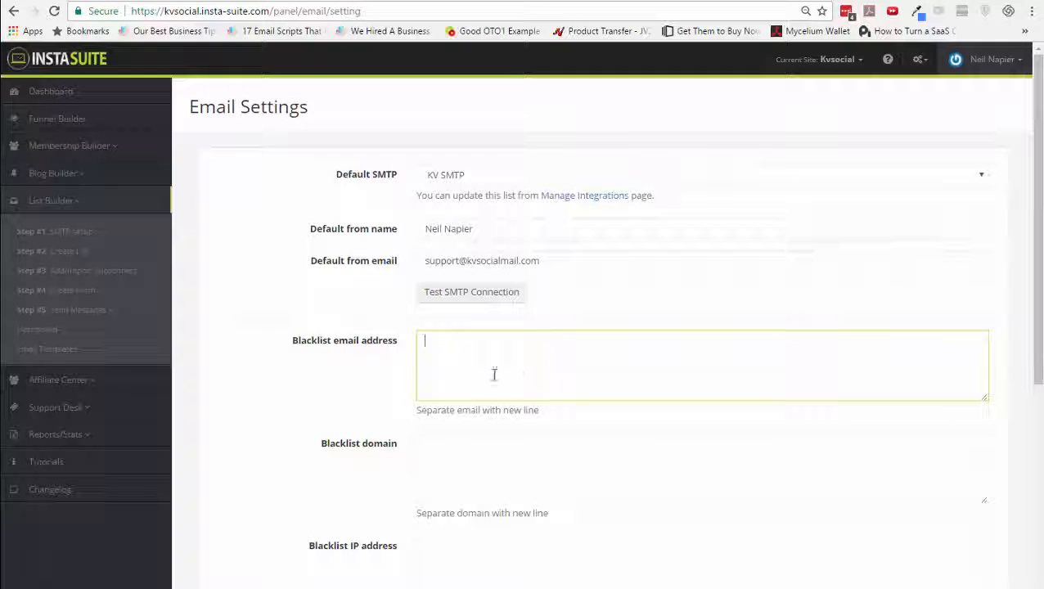
pyautogui.scroll(-2, 478, 458)
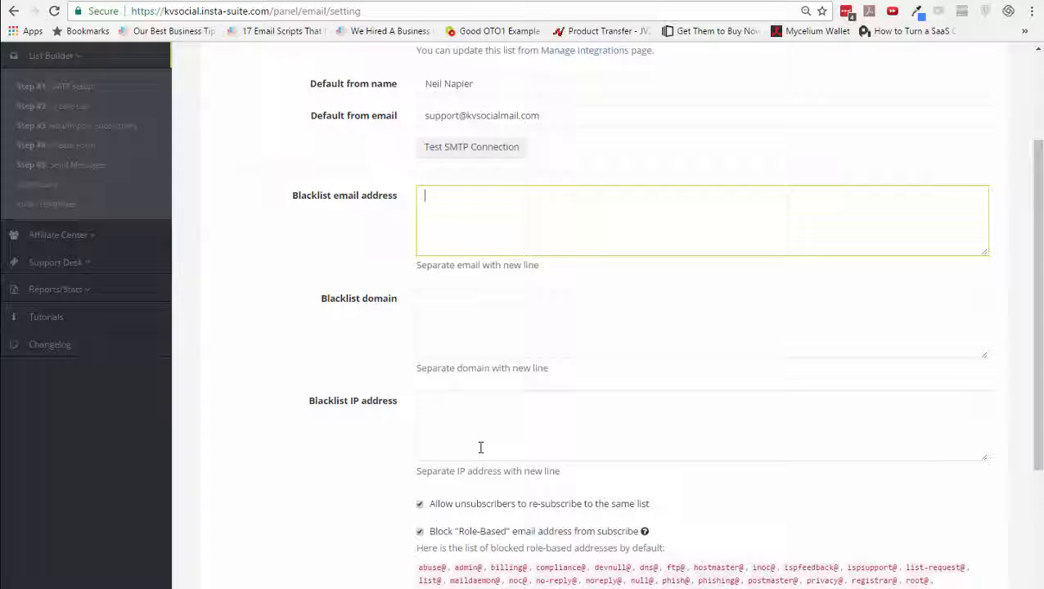
pyautogui.click(79, 113)
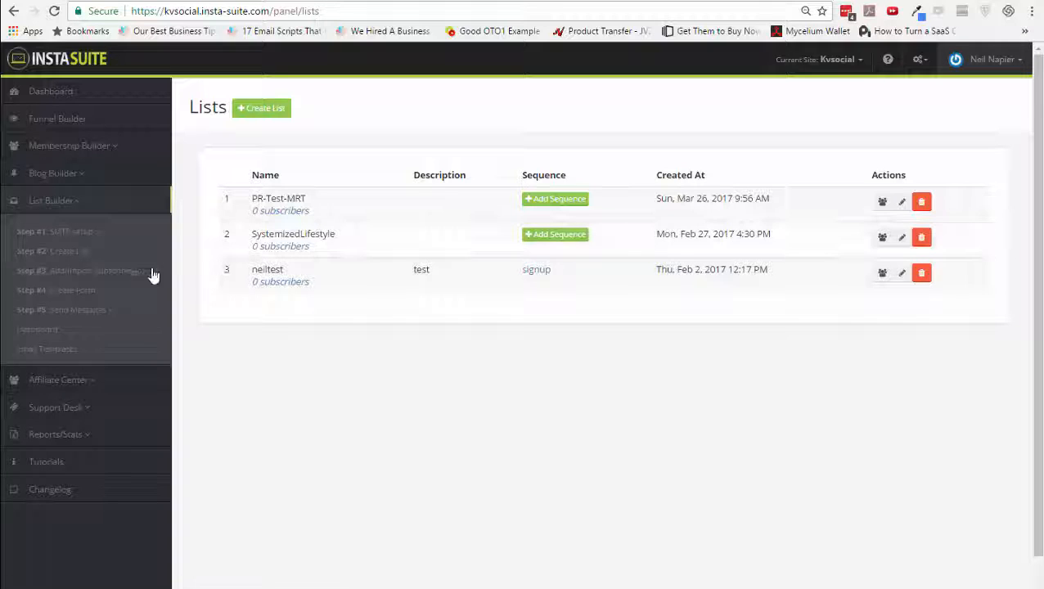
# Browse the subscriber import and broadcasts pages, then open the email Sequences list
pyautogui.click(119, 274)
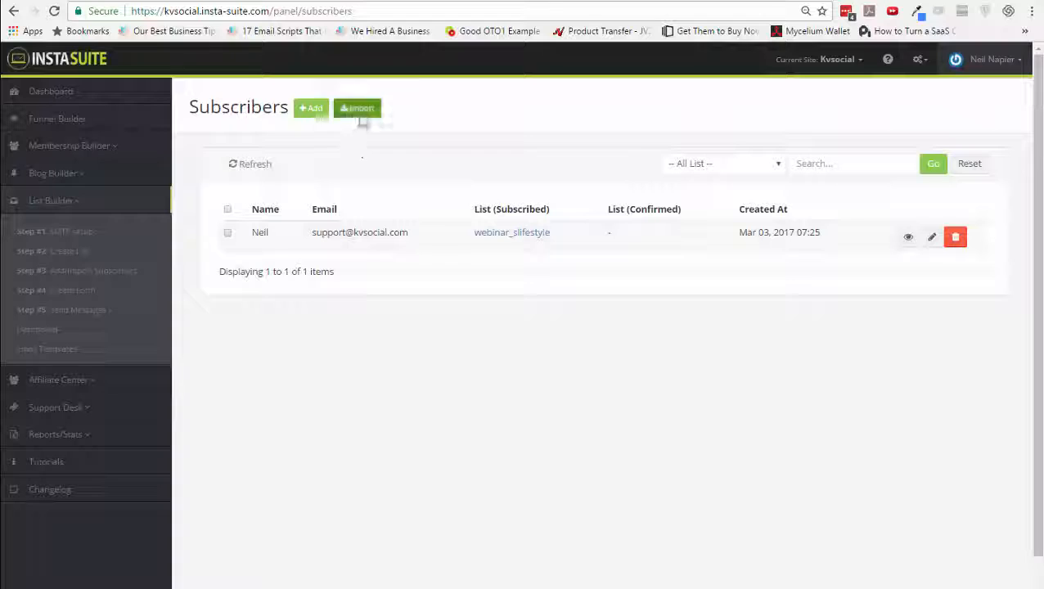
pyautogui.click(358, 108)
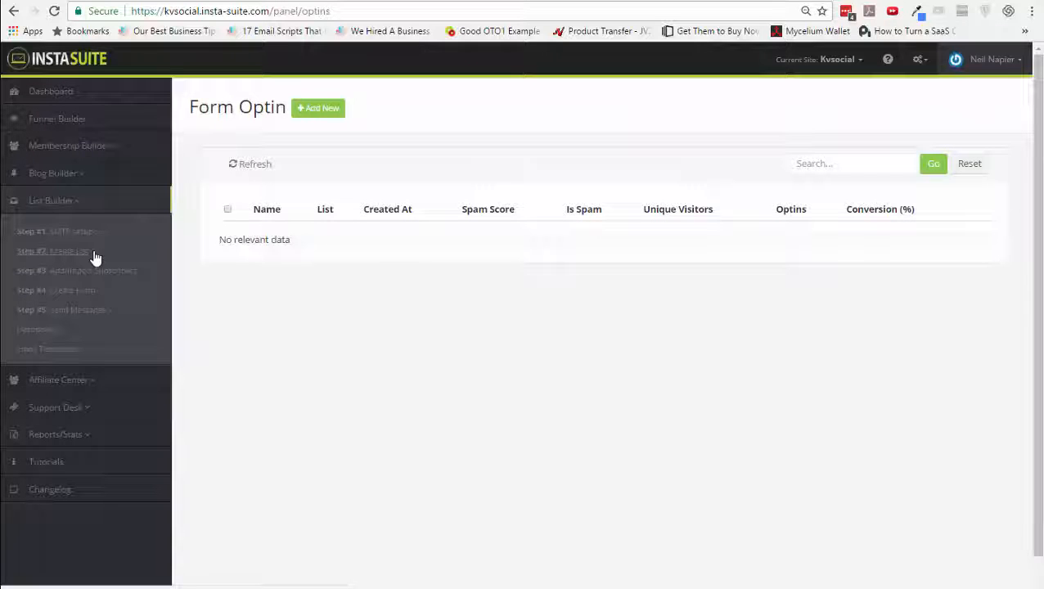
pyautogui.click(95, 311)
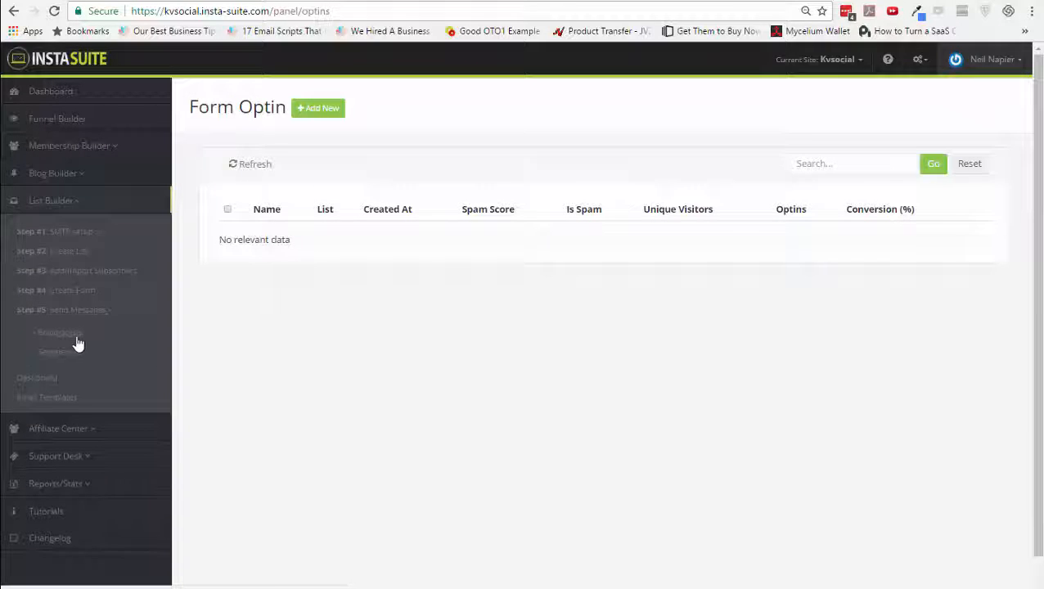
pyautogui.click(72, 336)
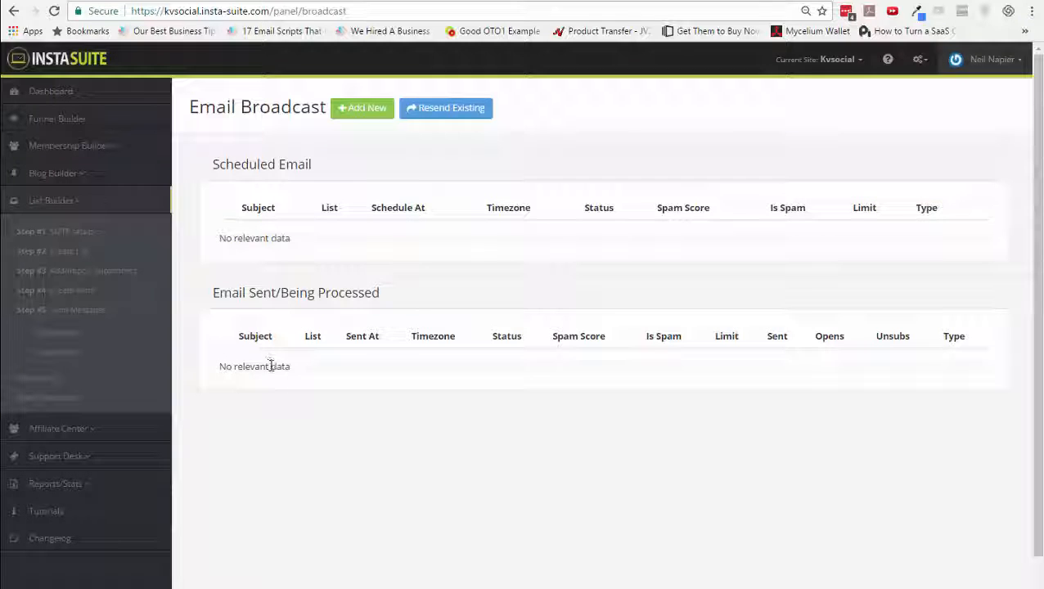
pyautogui.click(77, 361)
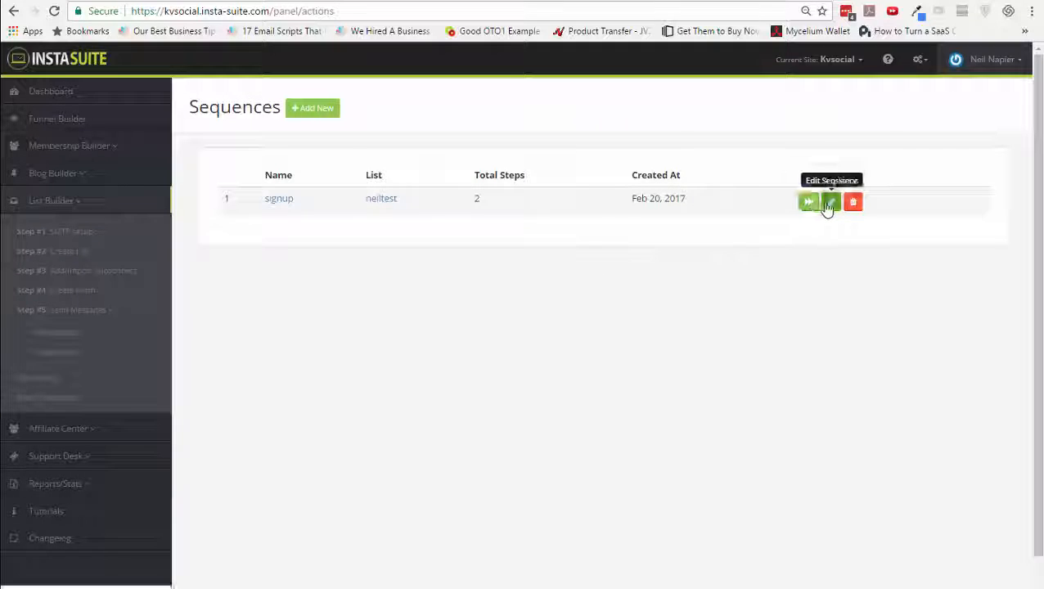
# Resave the signup sequence, view its email steps, then open the Email Dashboard
pyautogui.click(829, 203)
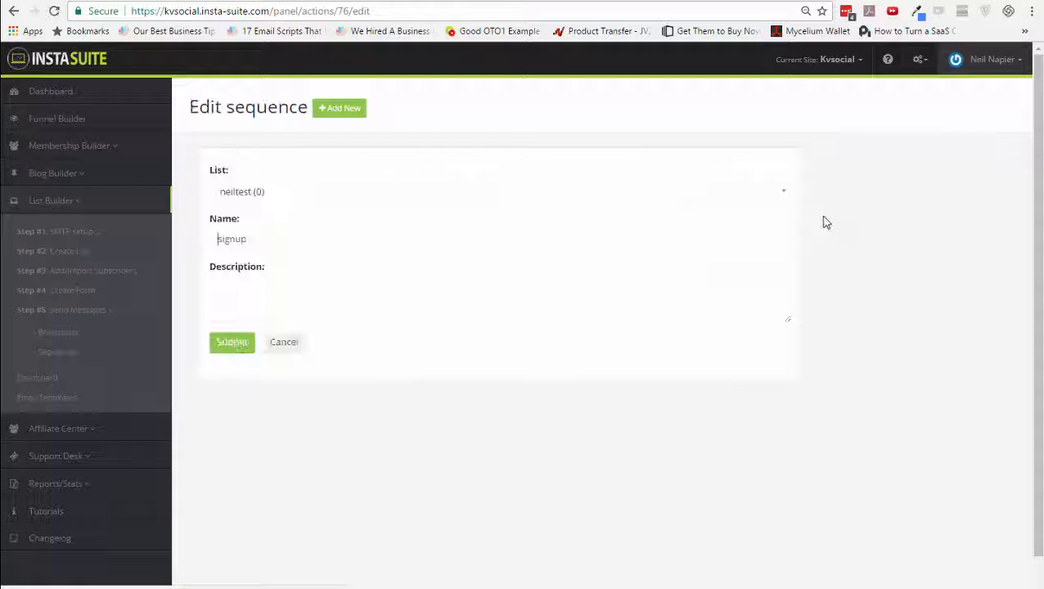
pyautogui.click(237, 349)
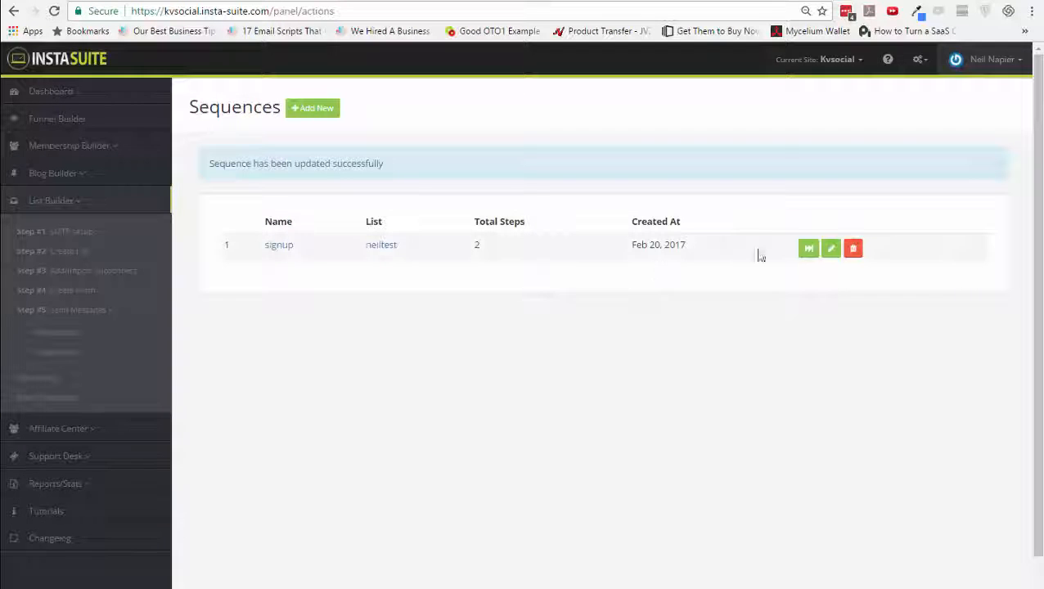
pyautogui.click(805, 252)
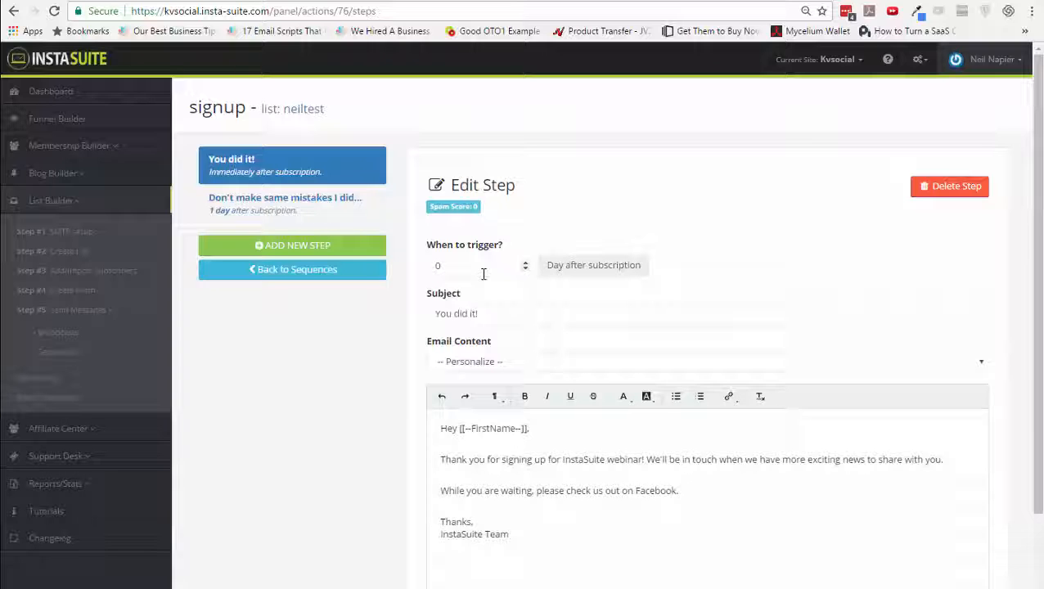
pyautogui.click(46, 385)
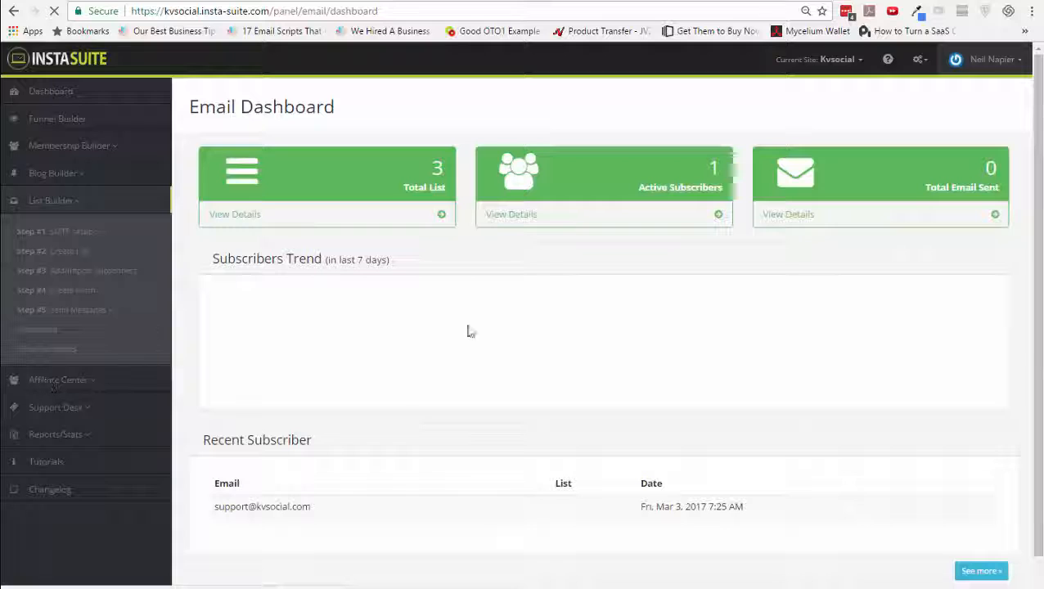
# Open Email Templates showing the Welcome Email, then expand Send Messages and Reports/Stats
pyautogui.scroll(-3, 481, 356)
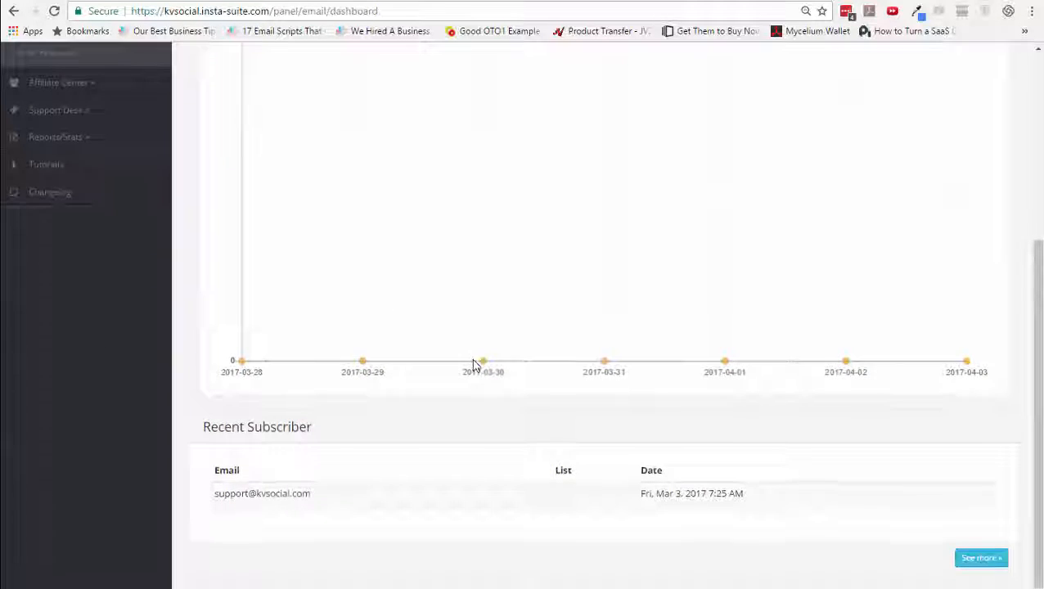
pyautogui.scroll(4, 478, 362)
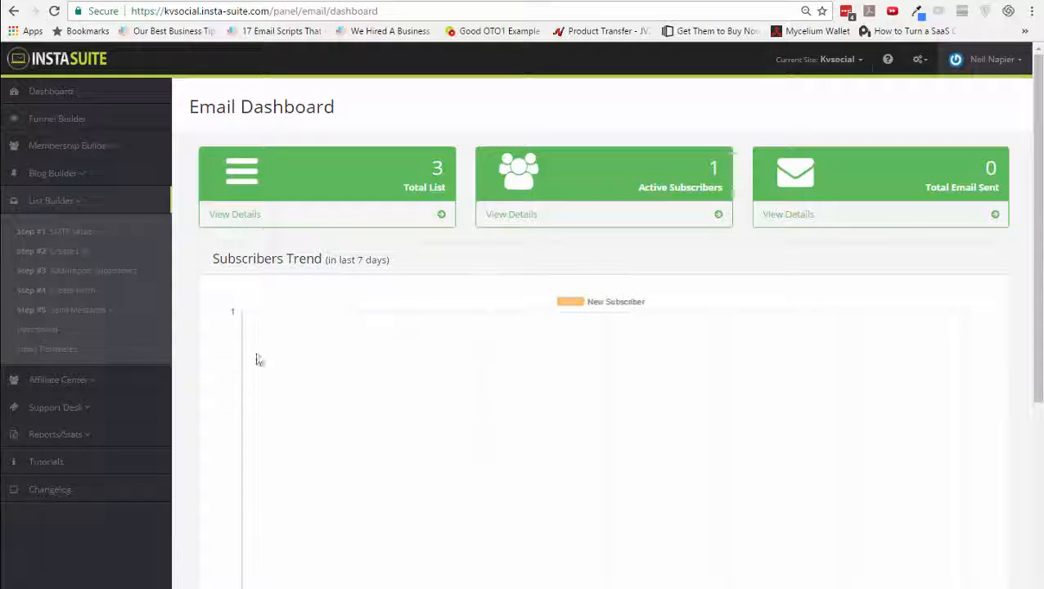
pyautogui.click(73, 354)
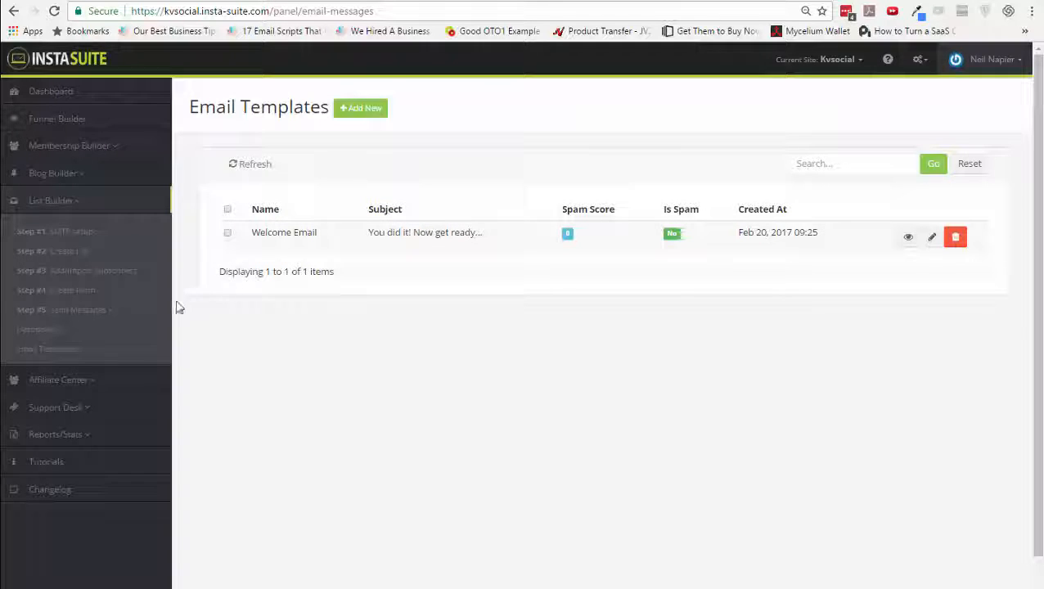
pyautogui.click(123, 318)
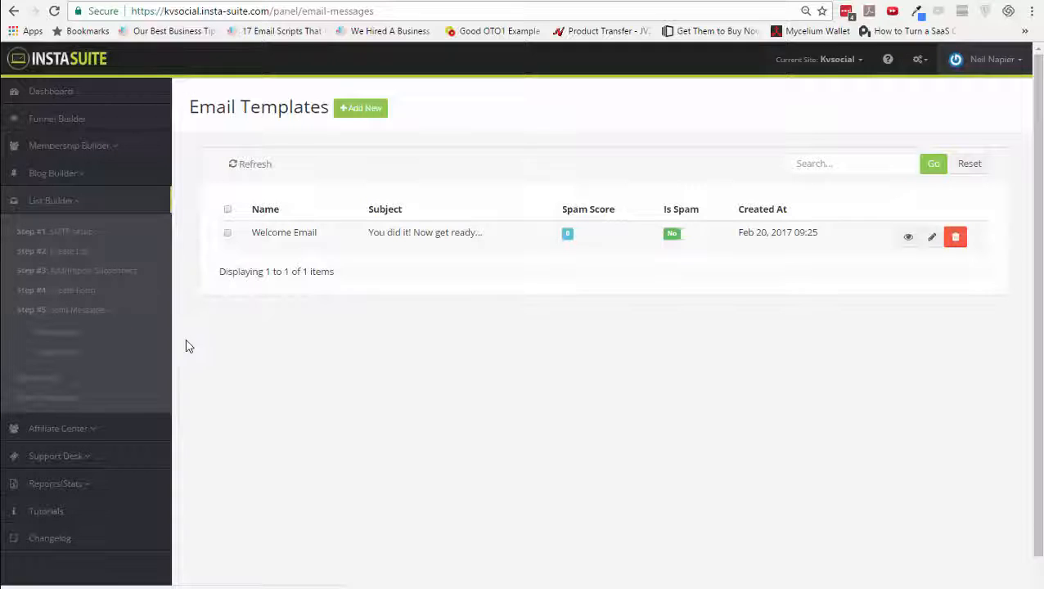
pyautogui.click(110, 486)
pyautogui.scroll(-2, 111, 490)
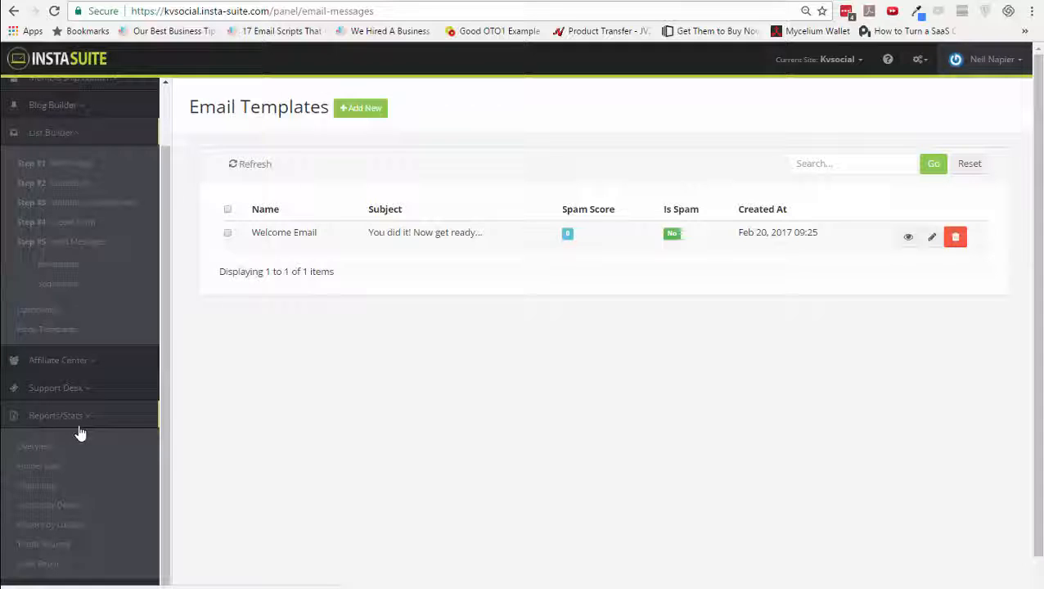
# Open the affiliate program settings and browse its tabs, noting the 365-day cookie lifetime
pyautogui.click(81, 373)
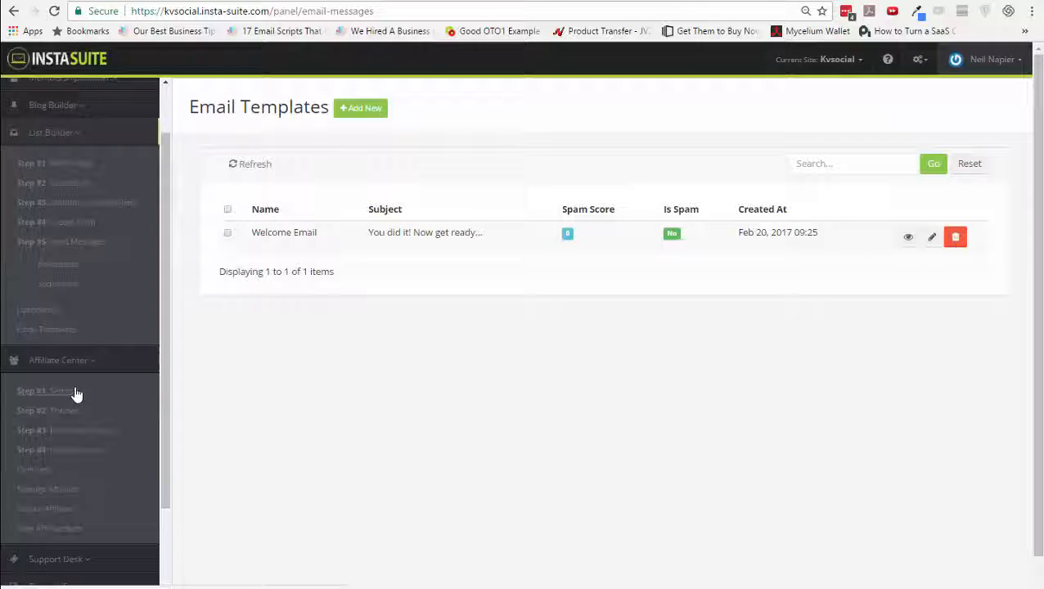
pyautogui.click(79, 392)
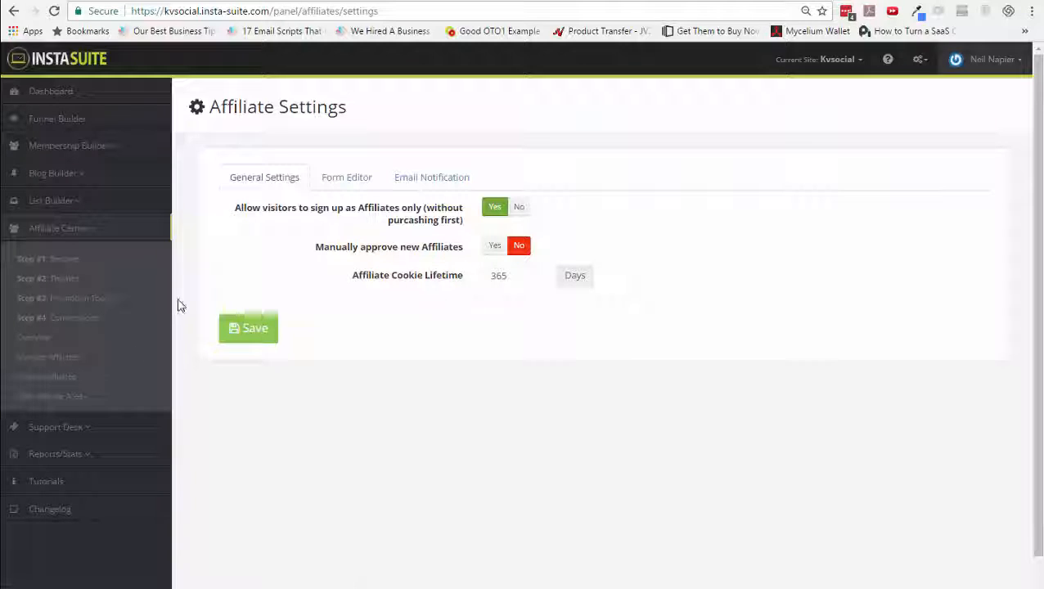
pyautogui.click(332, 194)
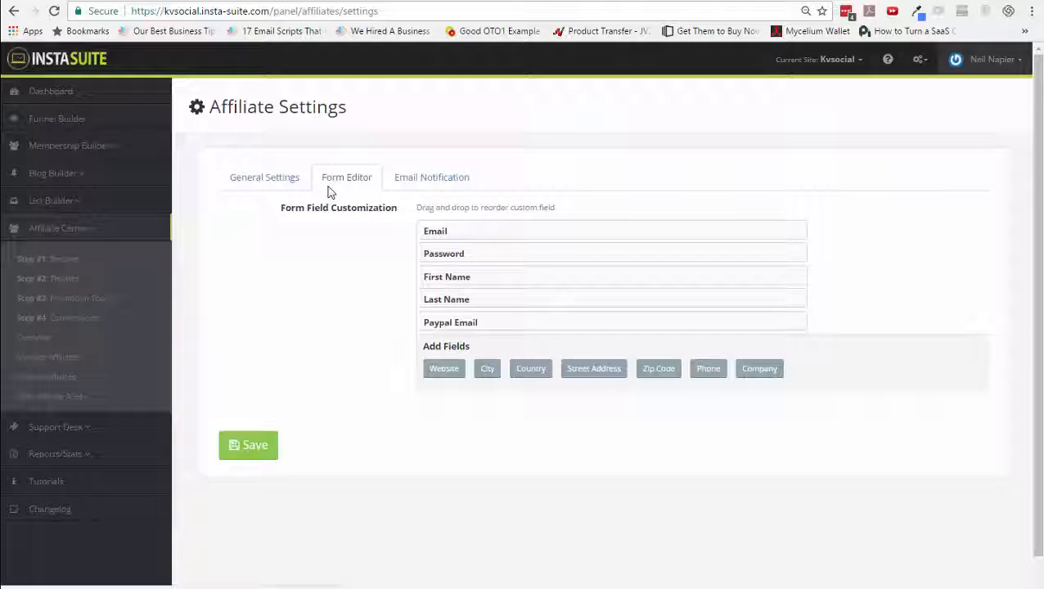
pyautogui.click(444, 195)
pyautogui.click(260, 182)
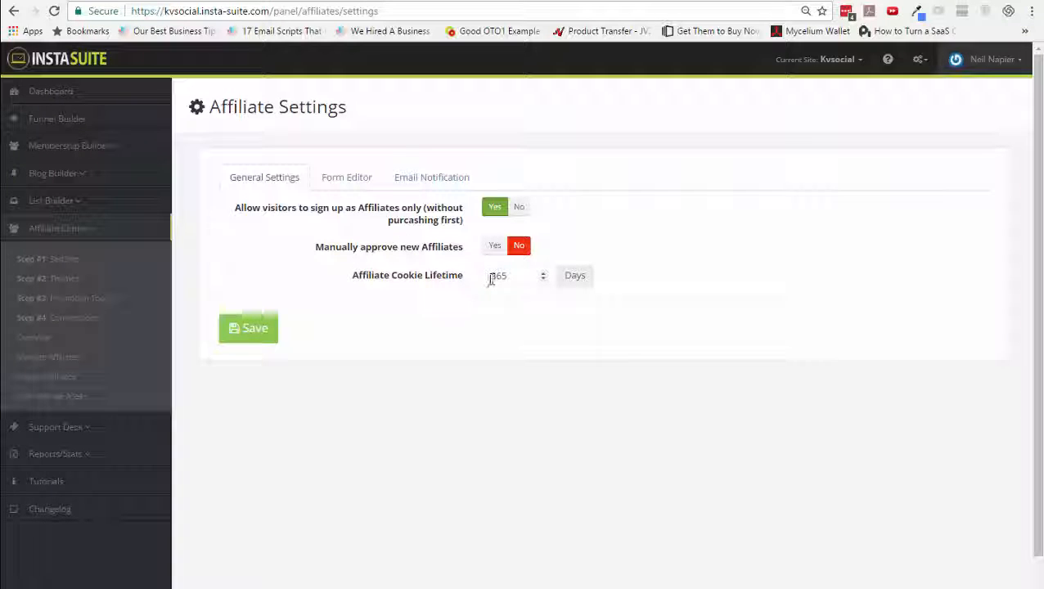
pyautogui.moveTo(492, 279); pyautogui.dragTo(508, 278)
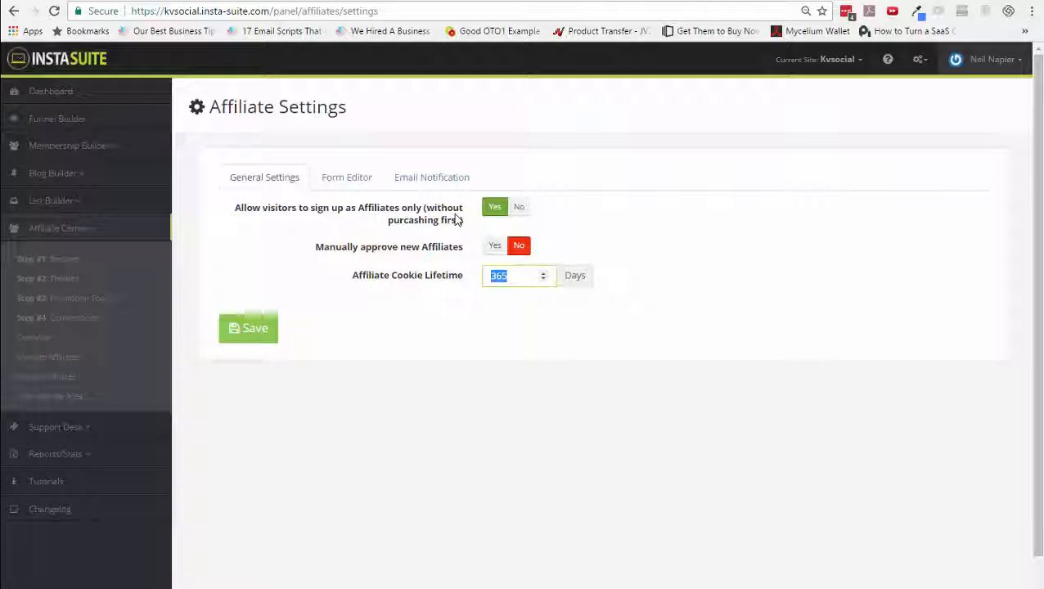
# Revisit the signup form and email notification tabs, then open Affiliate Themes
pyautogui.click(338, 182)
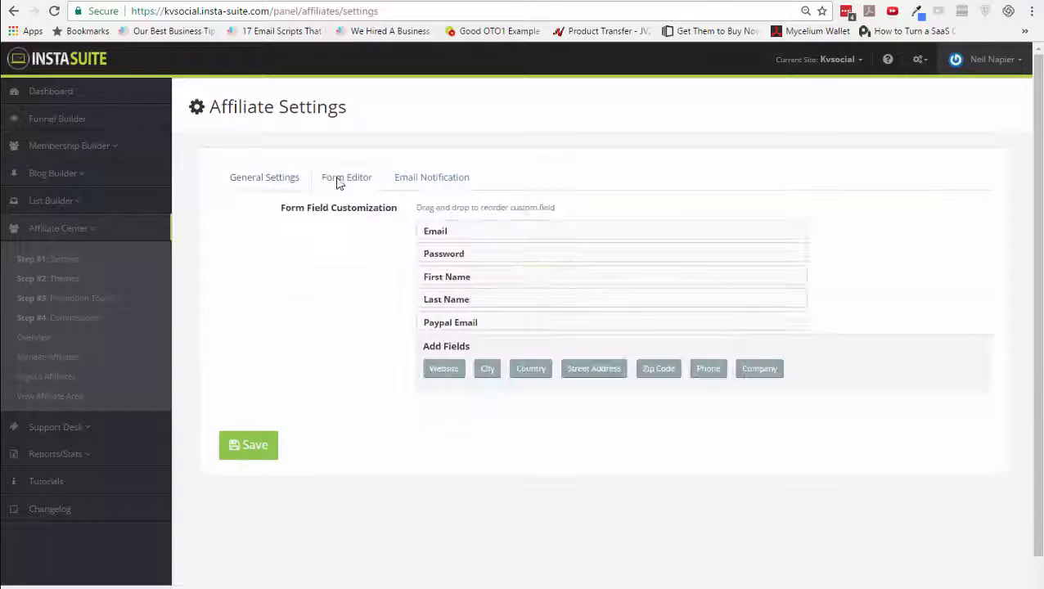
pyautogui.click(425, 187)
pyautogui.scroll(-5, 429, 491)
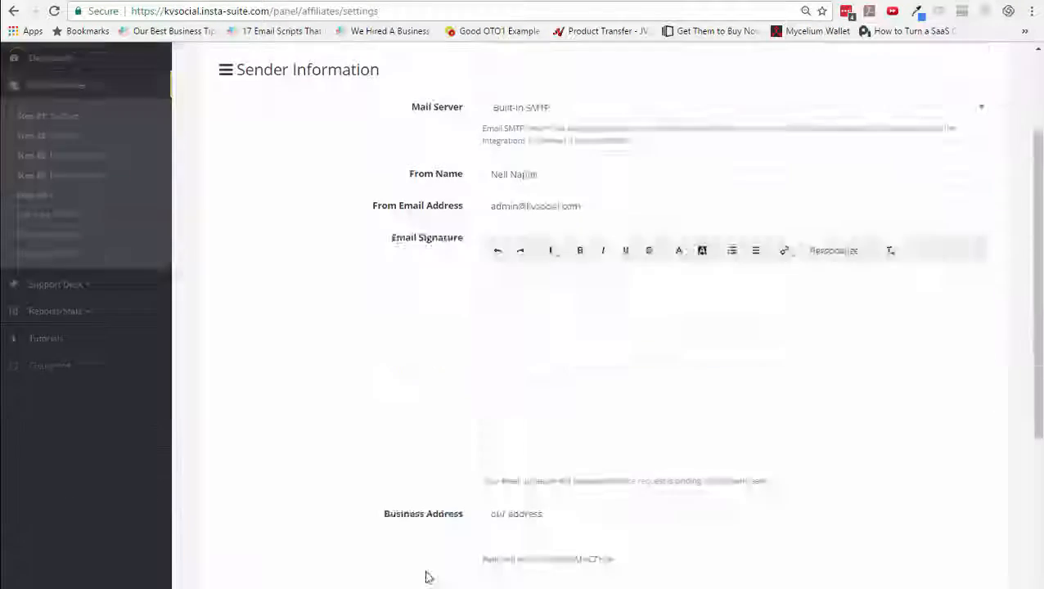
pyautogui.scroll(-1, 427, 571)
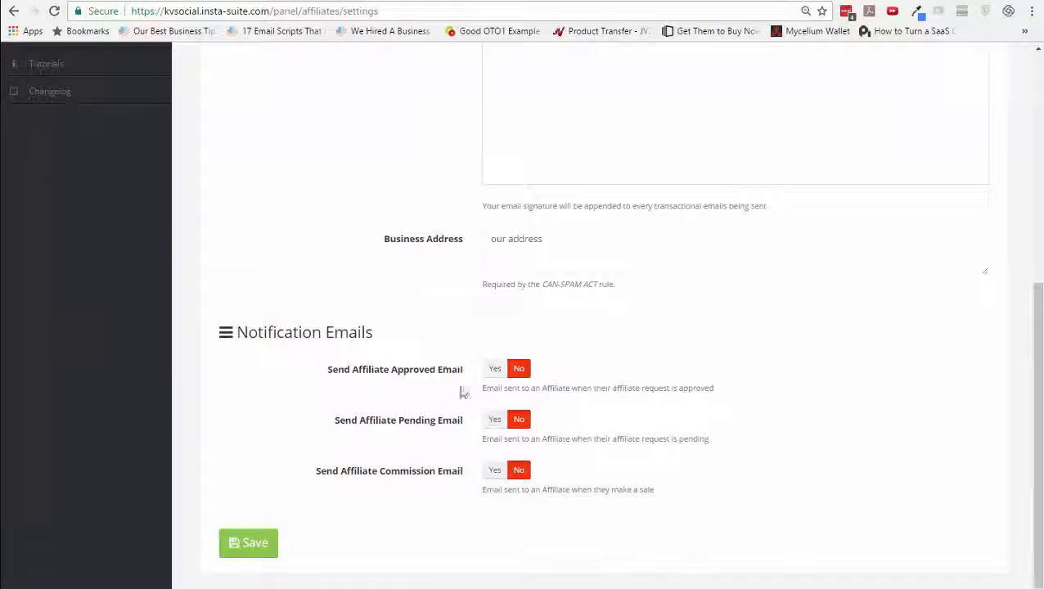
pyautogui.scroll(7, 459, 385)
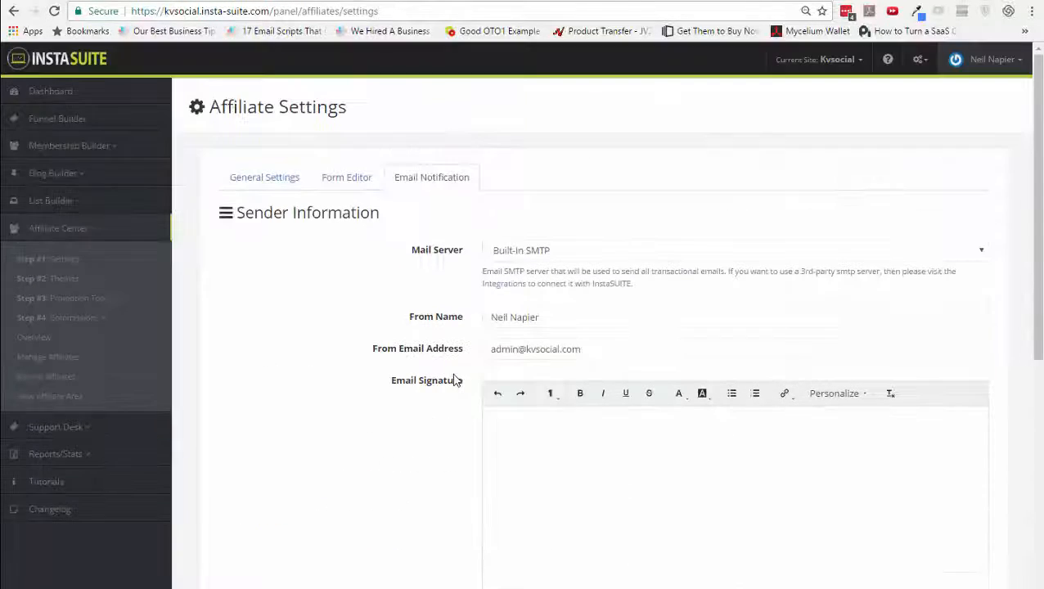
pyautogui.click(95, 282)
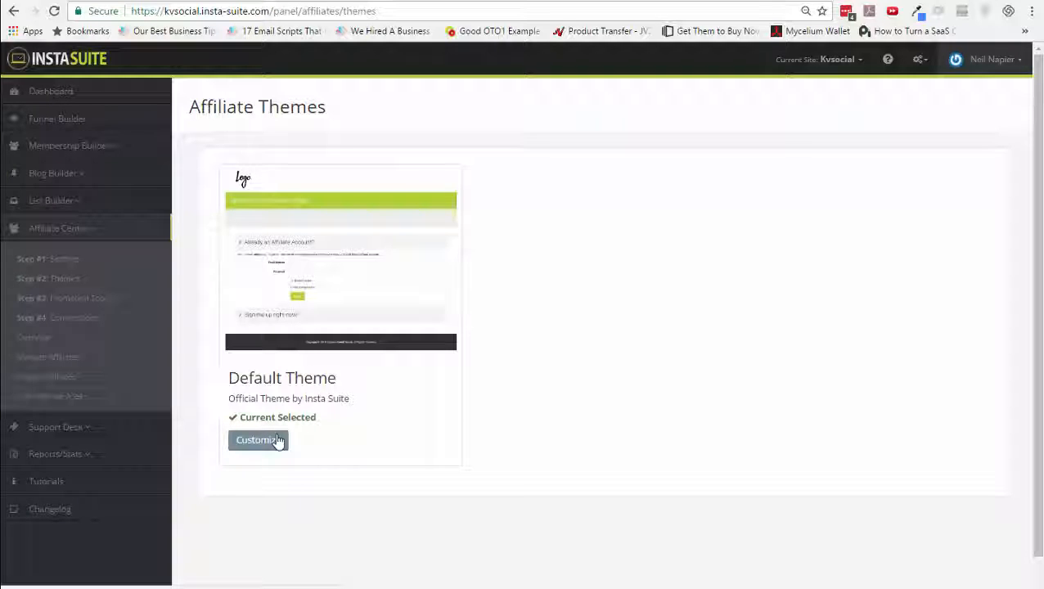
# Open the affiliate banners and email swipe pages and start a new email swipe template
pyautogui.click(98, 301)
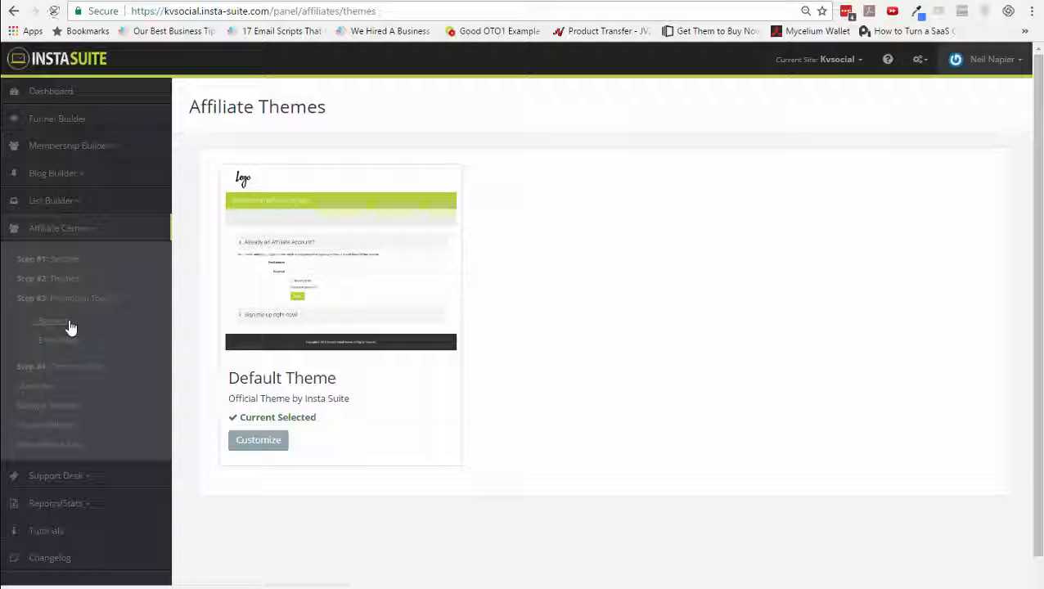
pyautogui.click(69, 326)
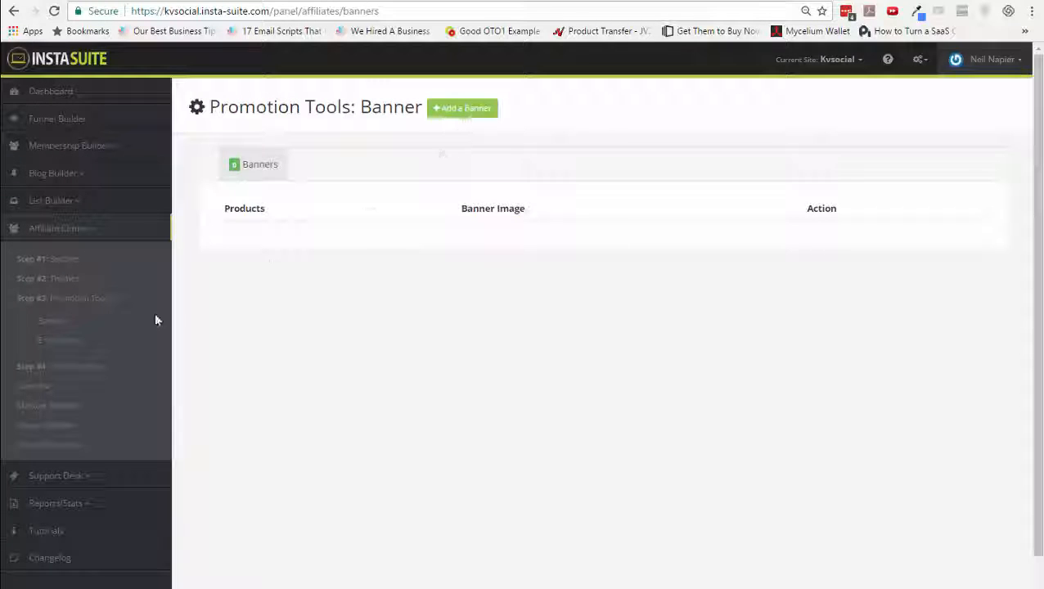
pyautogui.click(52, 340)
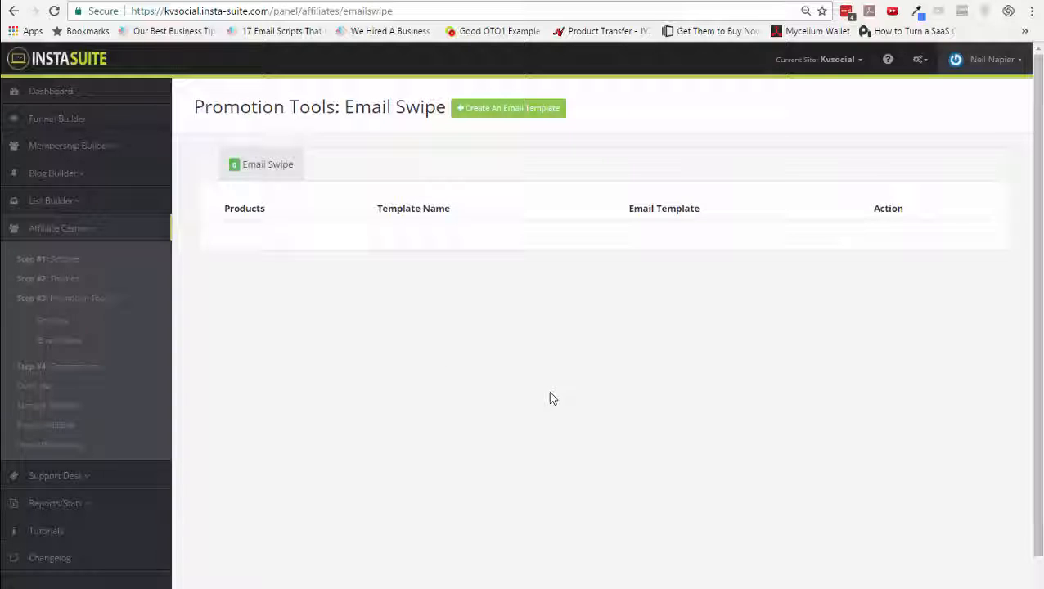
pyautogui.click(534, 112)
# Check the template's Personalize merge fields, then open the Commission Plans list
pyautogui.click(556, 323)
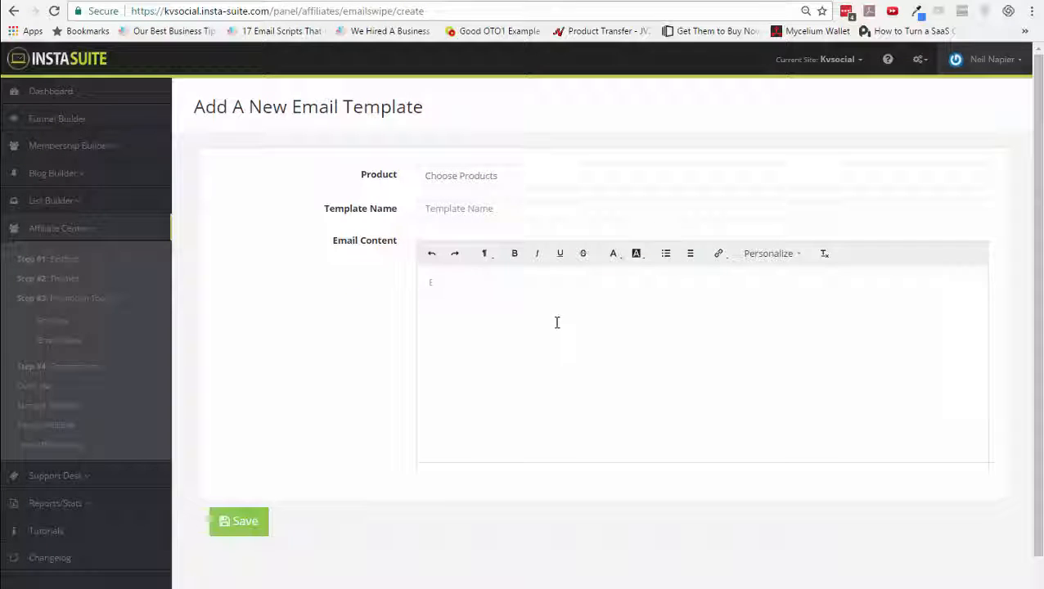
pyautogui.click(782, 254)
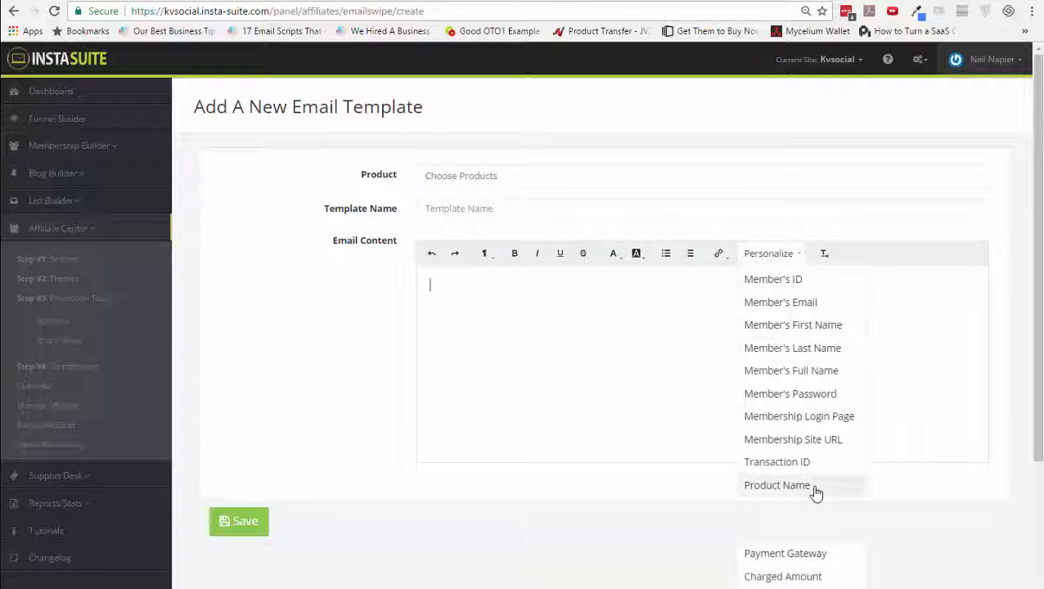
pyautogui.scroll(-3, 816, 491)
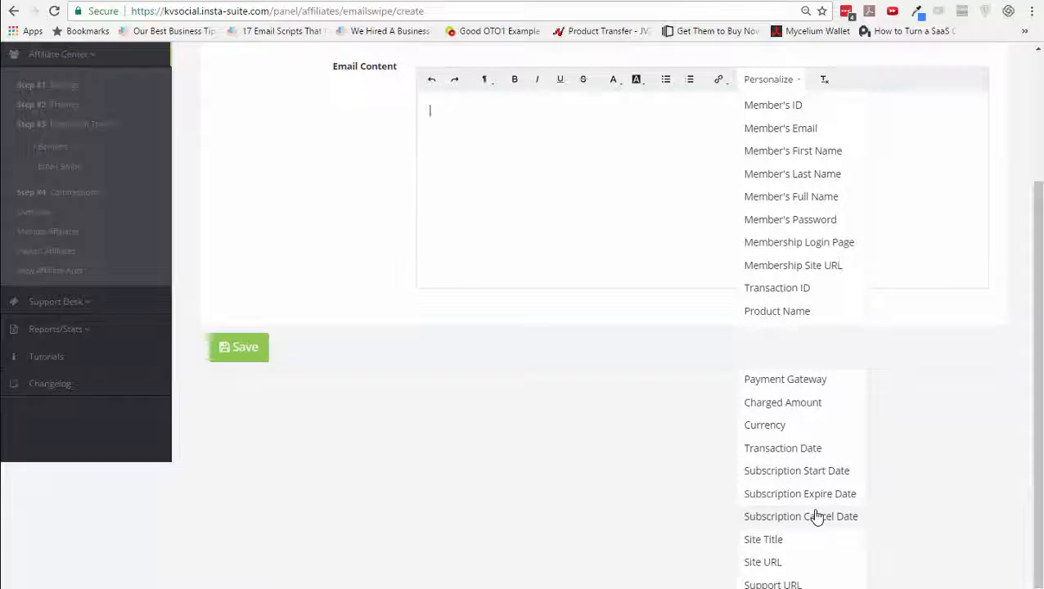
pyautogui.scroll(3, 816, 516)
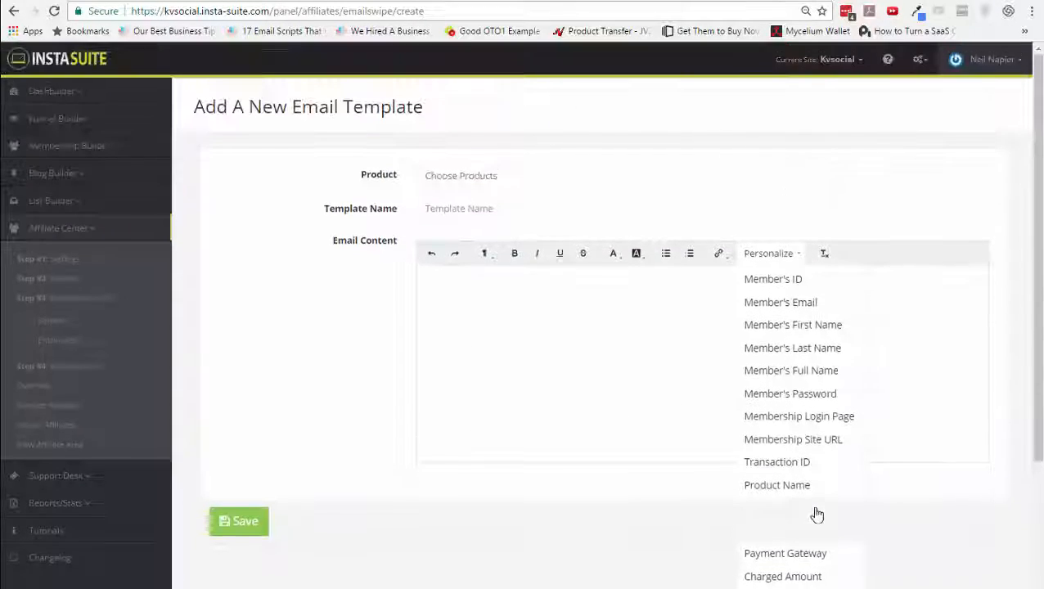
pyautogui.click(578, 511)
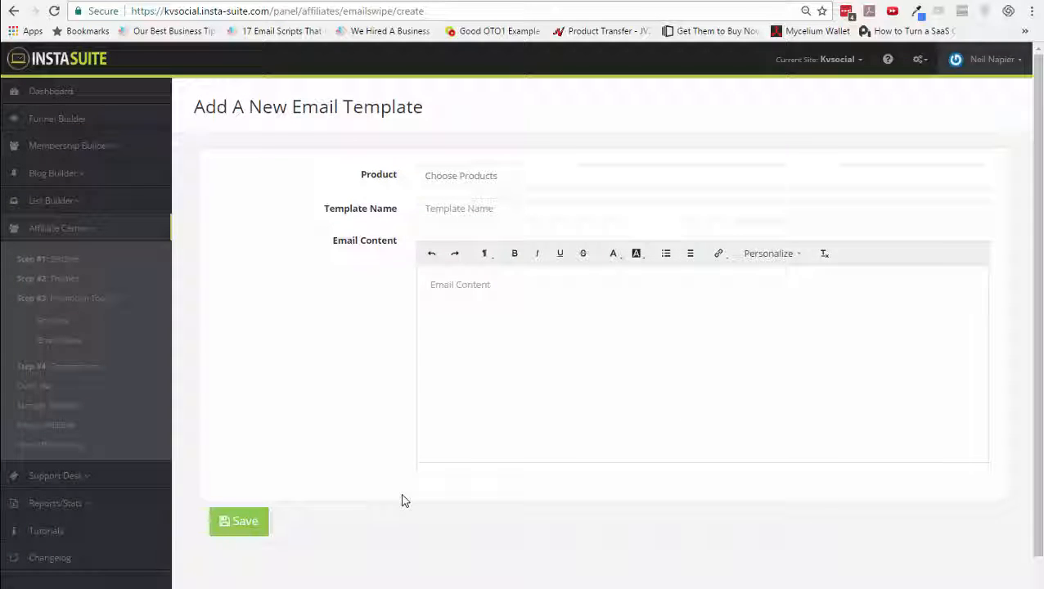
pyautogui.click(86, 370)
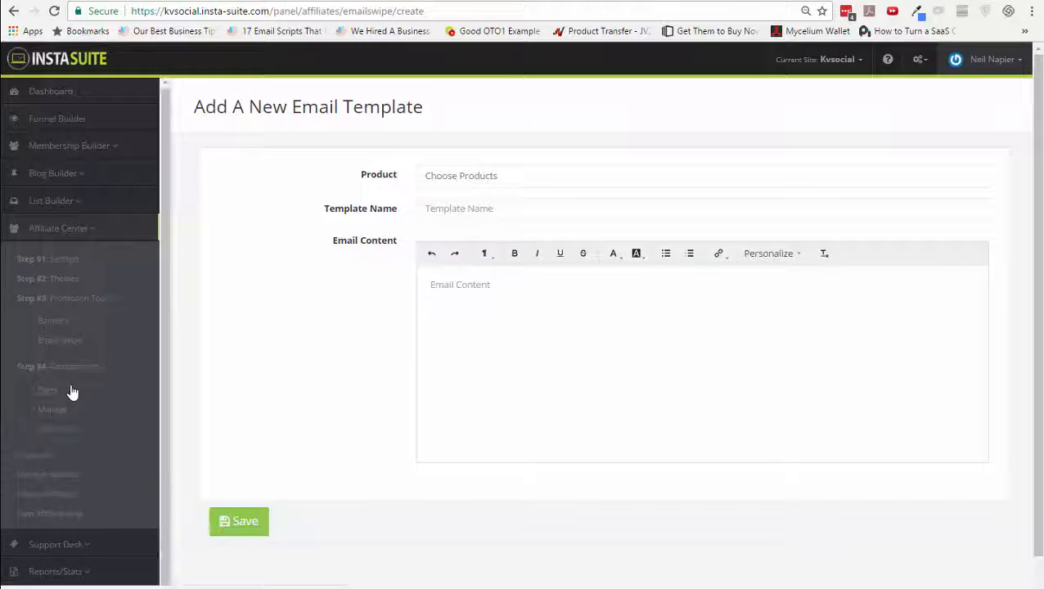
pyautogui.click(64, 392)
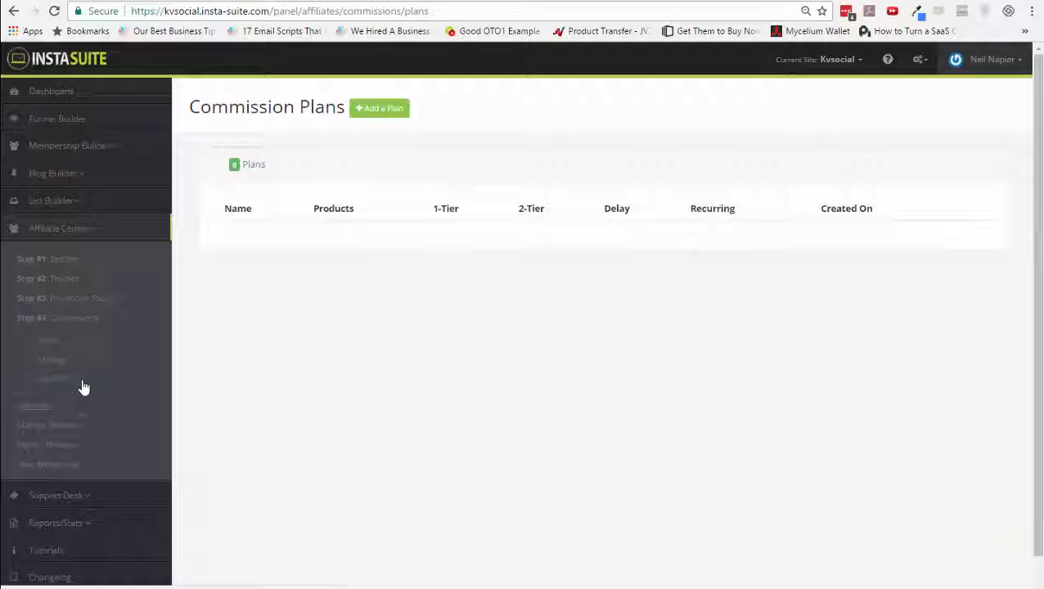
# Start a new commission plan for Product Creation Bootcamp with a 1-Tier commission of 4
pyautogui.click(394, 121)
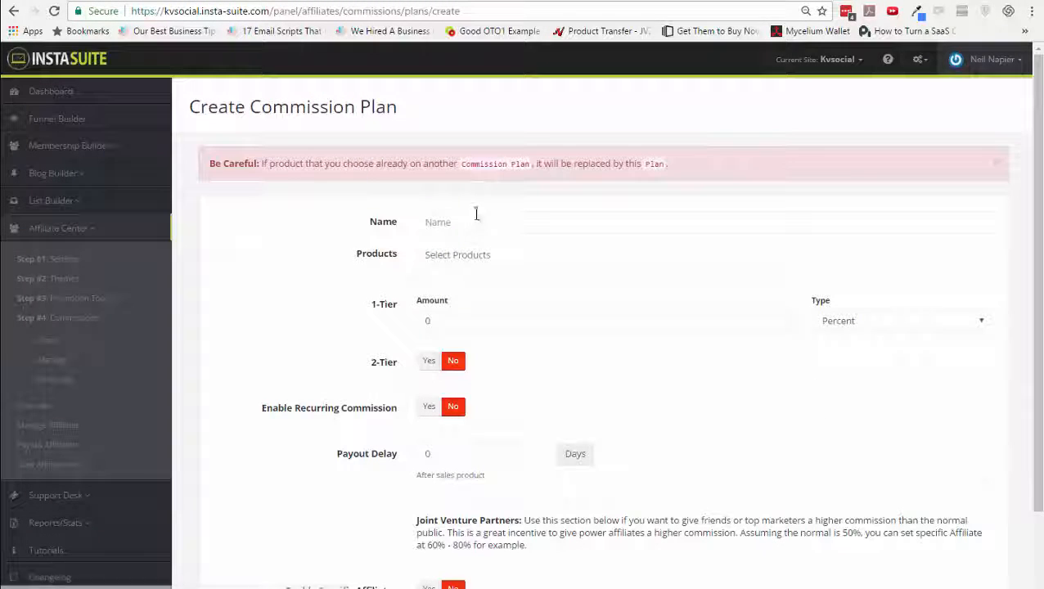
pyautogui.click(479, 229)
pyautogui.click(474, 254)
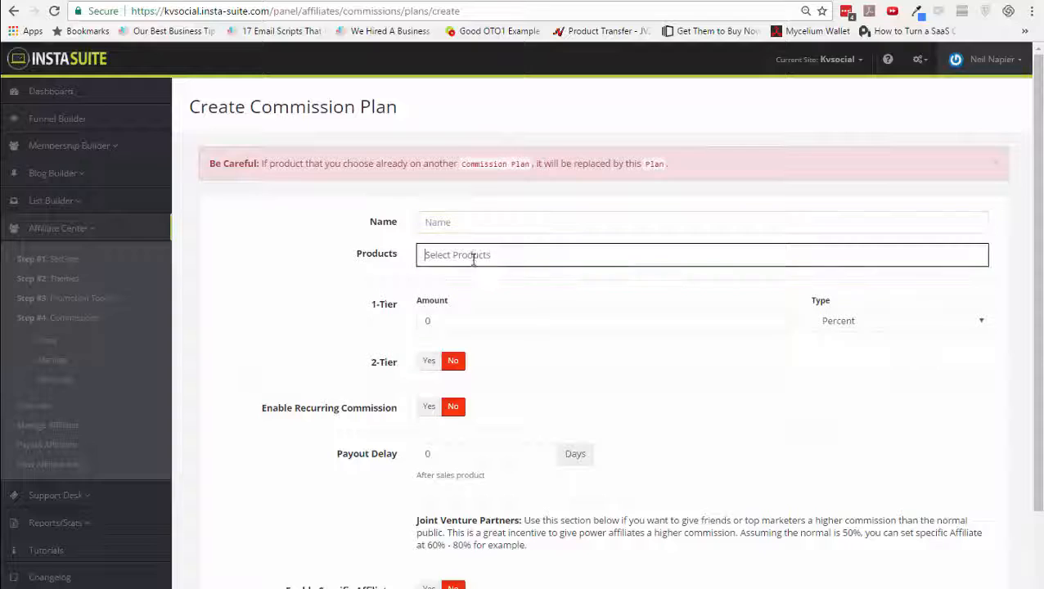
pyautogui.click(473, 315)
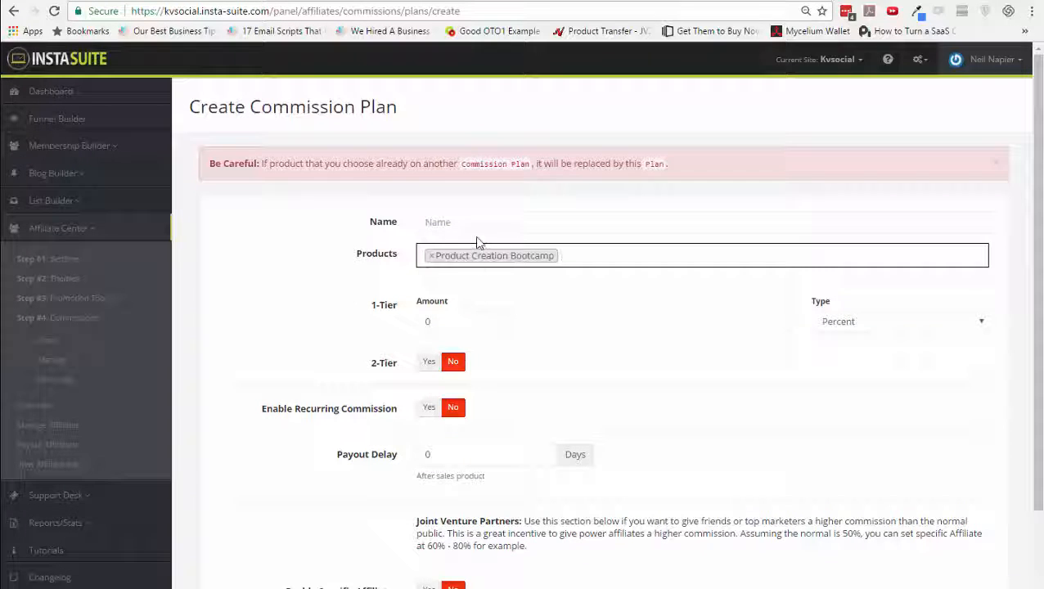
pyautogui.click(477, 228)
pyautogui.click(497, 322)
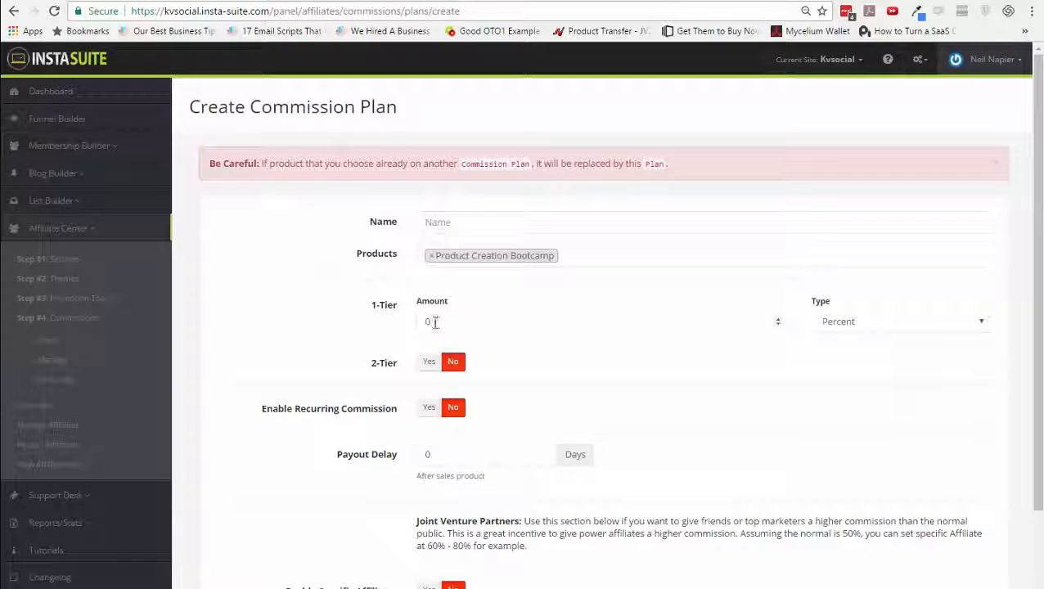
pyautogui.moveTo(528, 324); pyautogui.dragTo(393, 320)
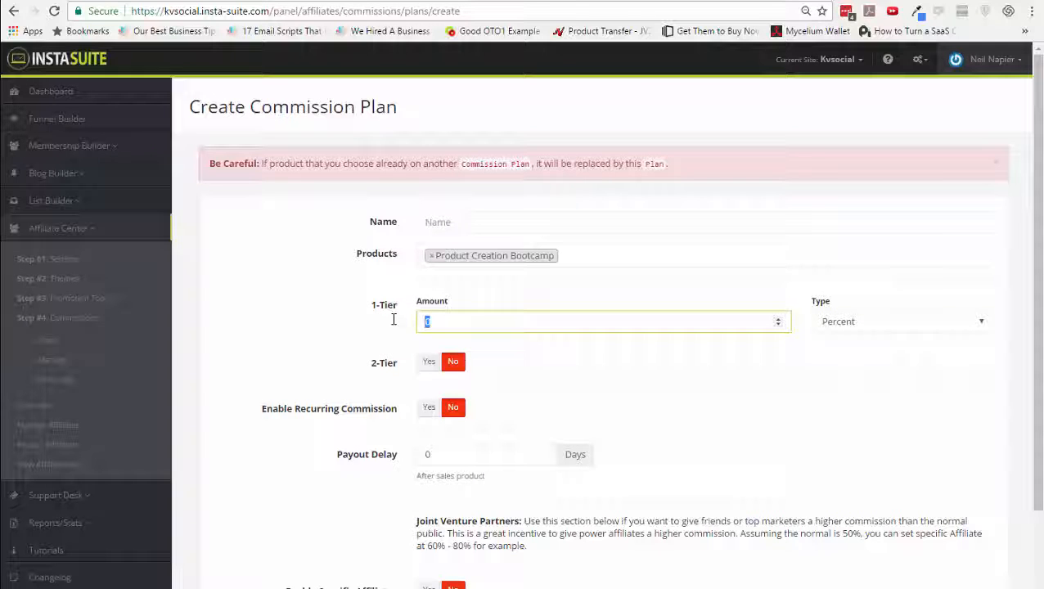
pyautogui.write('4')
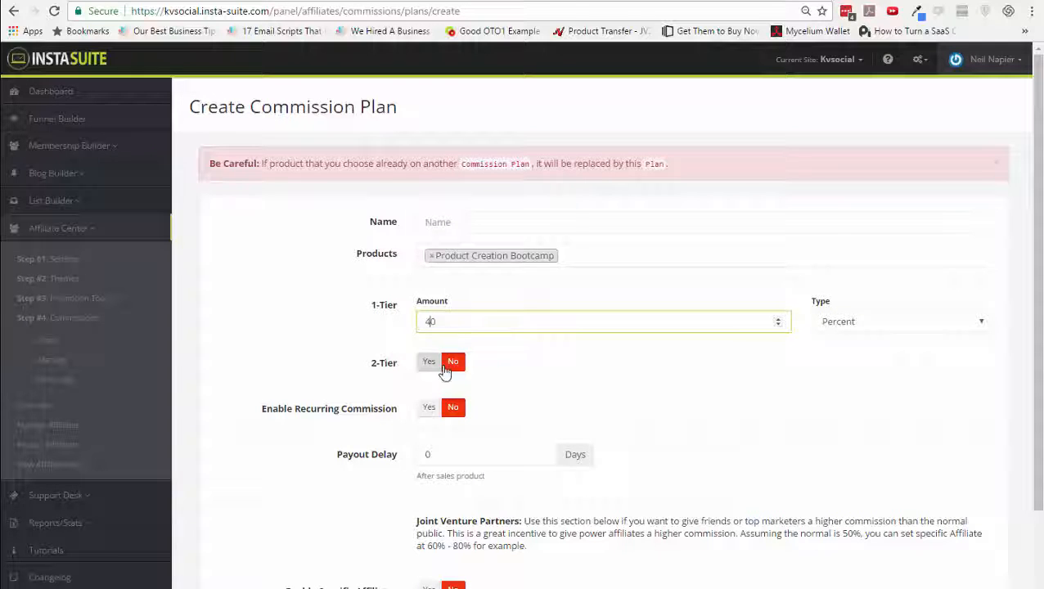
# Enable second-tier commissions, raise the 2-Tier amount, and set a 30-day payout delay
pyautogui.click(430, 362)
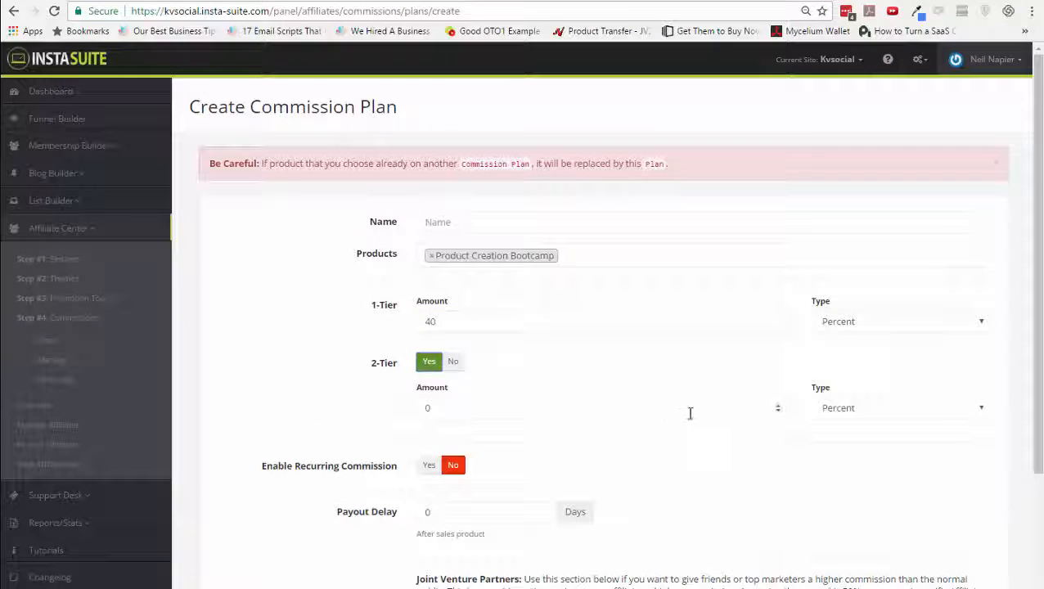
pyautogui.click(779, 406)
pyautogui.click(779, 406)
pyautogui.click(779, 406)
pyautogui.click(780, 406)
pyautogui.click(780, 406)
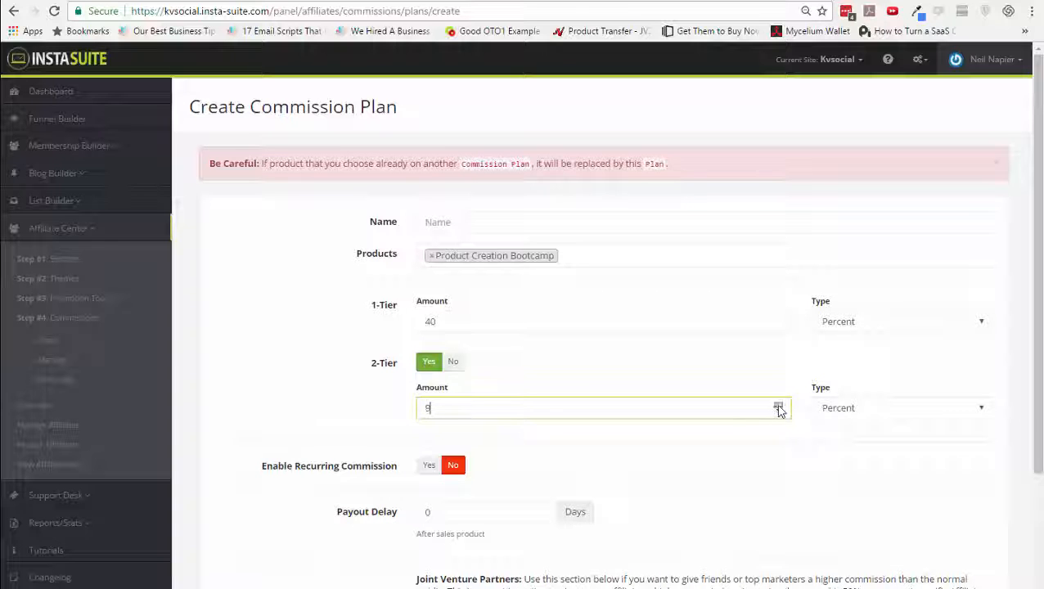
pyautogui.scroll(-3, 606, 466)
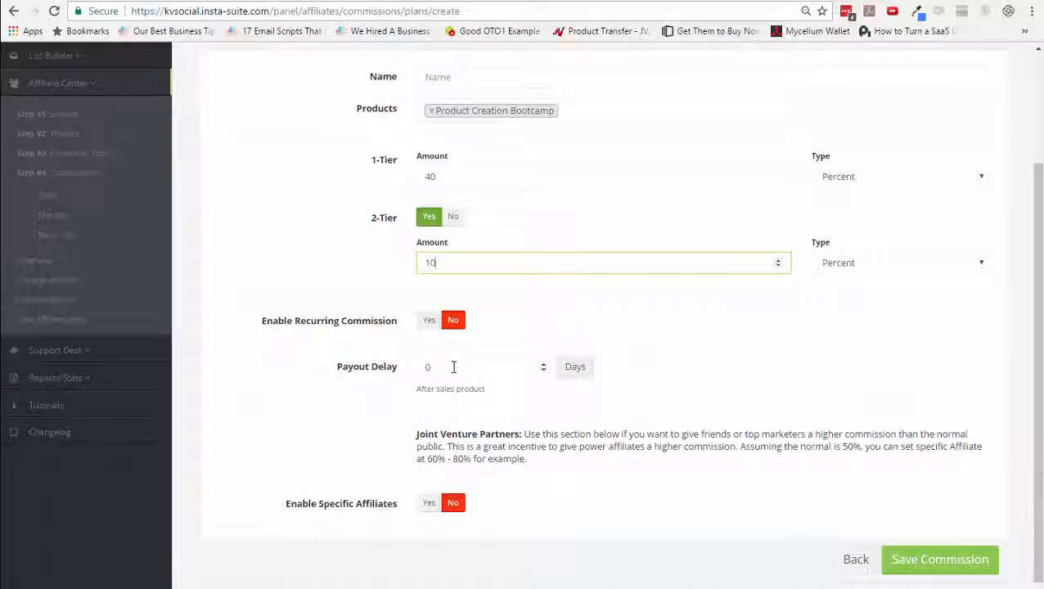
pyautogui.doubleClick(420, 369)
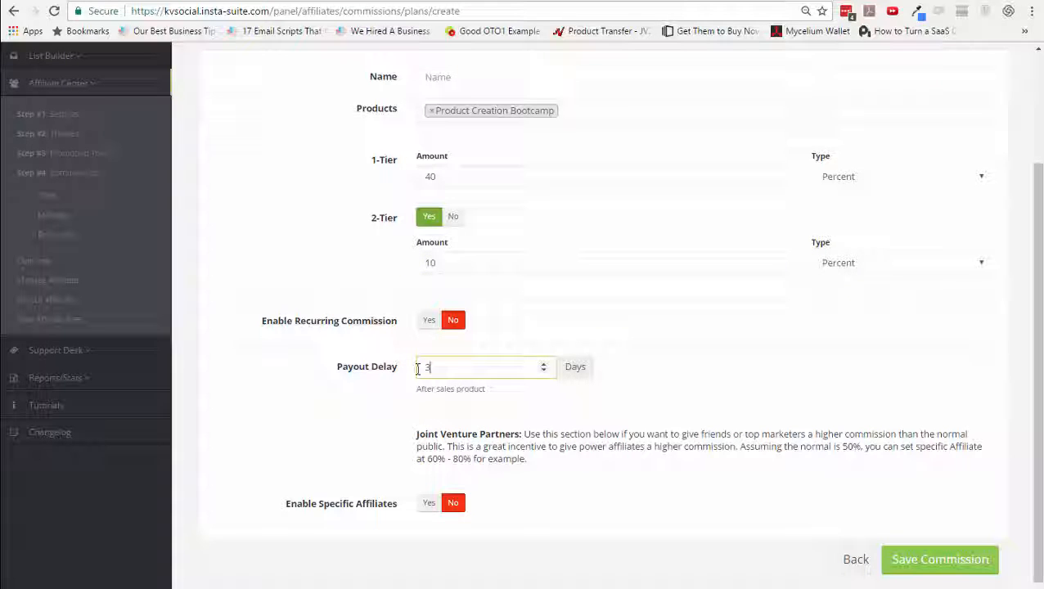
pyautogui.write('30')
pyautogui.click(524, 397)
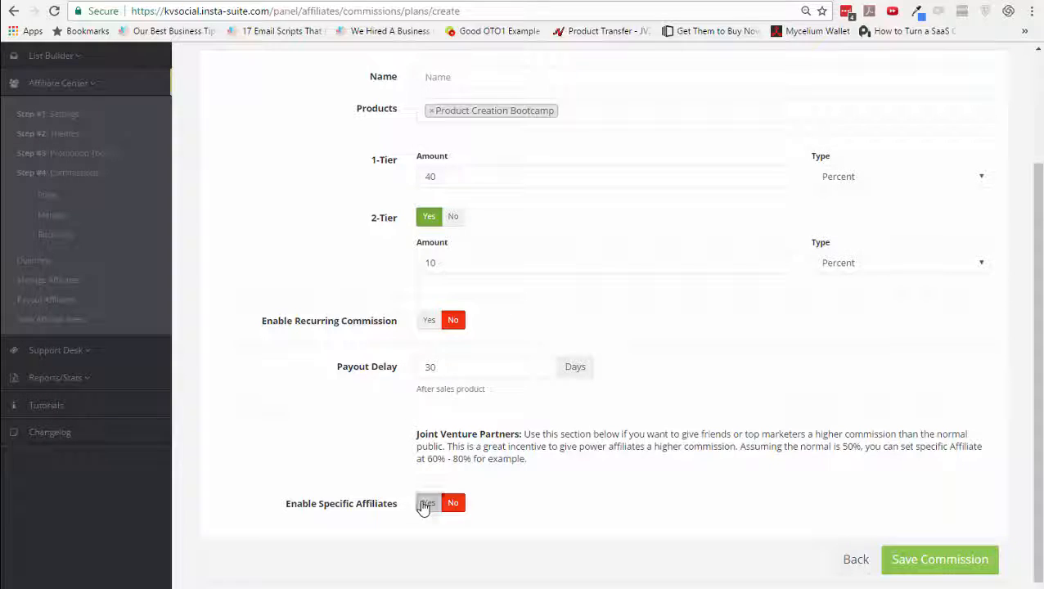
# Enable a special rate for specific affiliates, find the list empty, then open Affiliate Overview
pyautogui.click(427, 503)
pyautogui.scroll(-2, 491, 510)
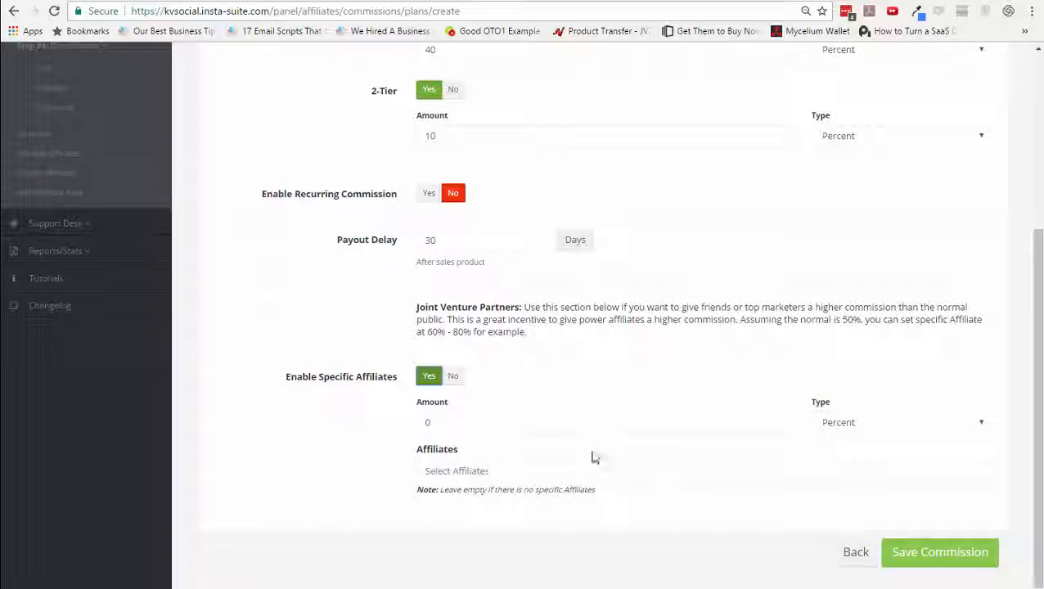
pyautogui.click(533, 471)
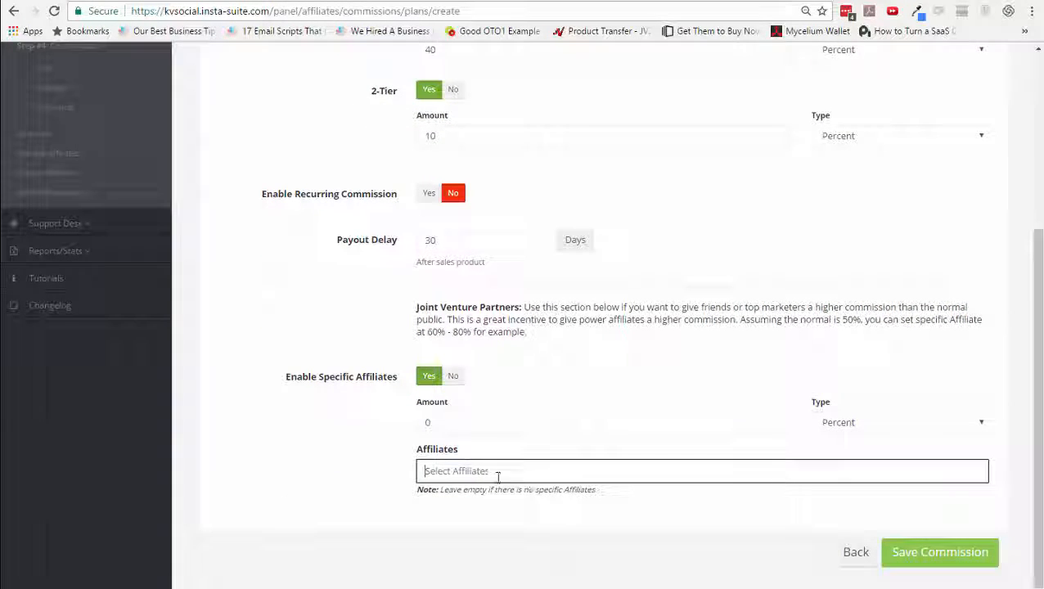
pyautogui.click(261, 470)
pyautogui.scroll(3, 252, 438)
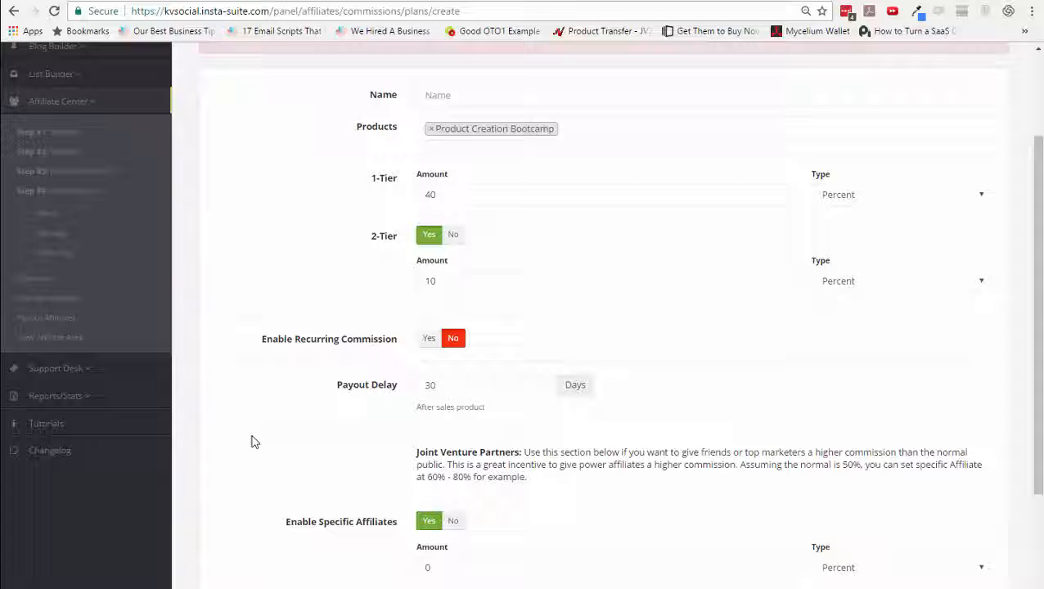
pyautogui.click(30, 282)
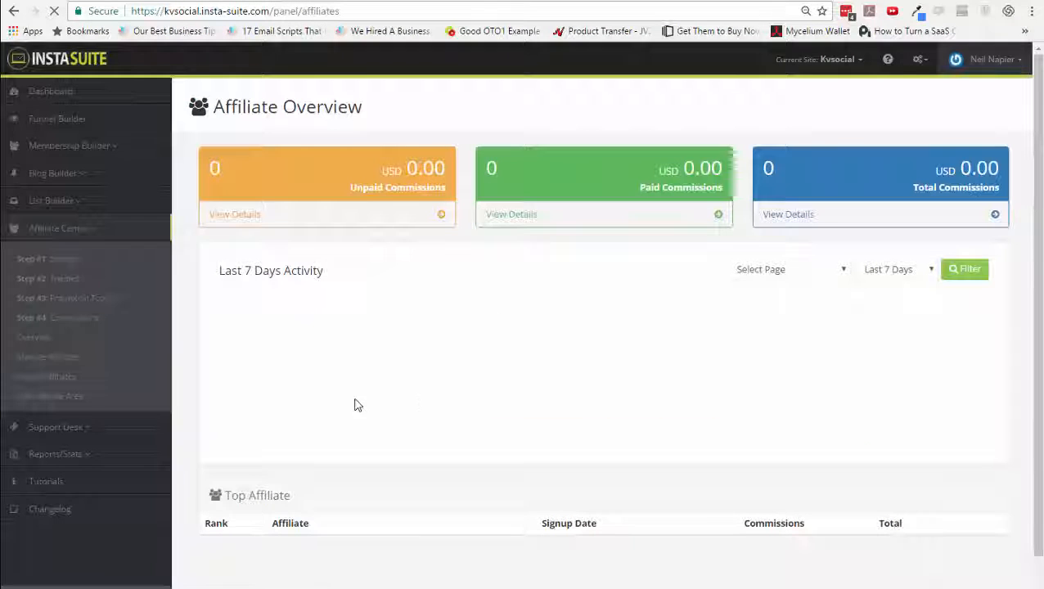
# Open Unpaid Affiliates from Manage Affiliates and highlight the PayPal-only payouts note
pyautogui.click(77, 360)
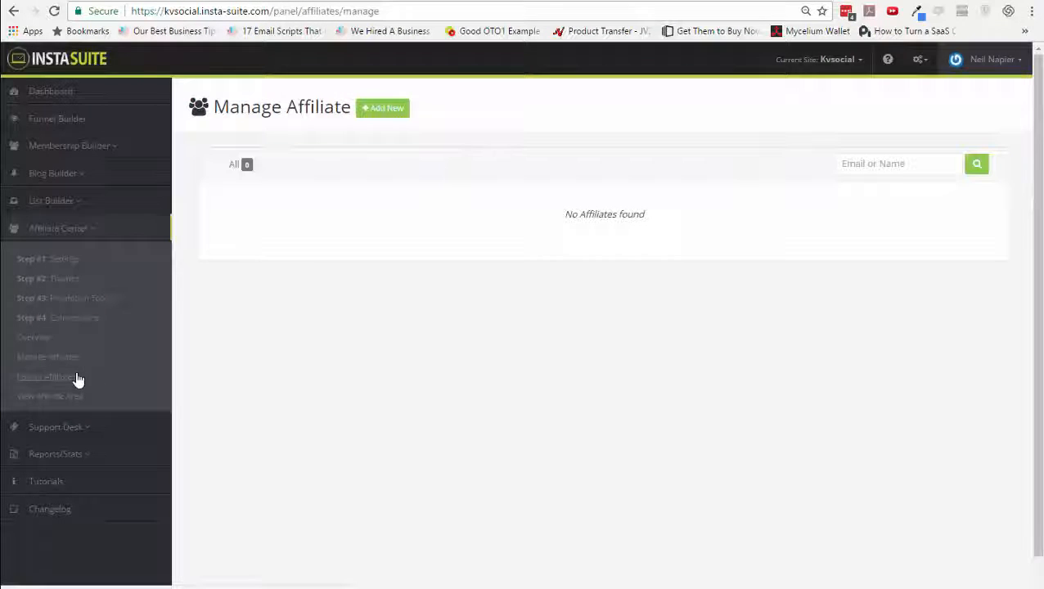
pyautogui.click(78, 377)
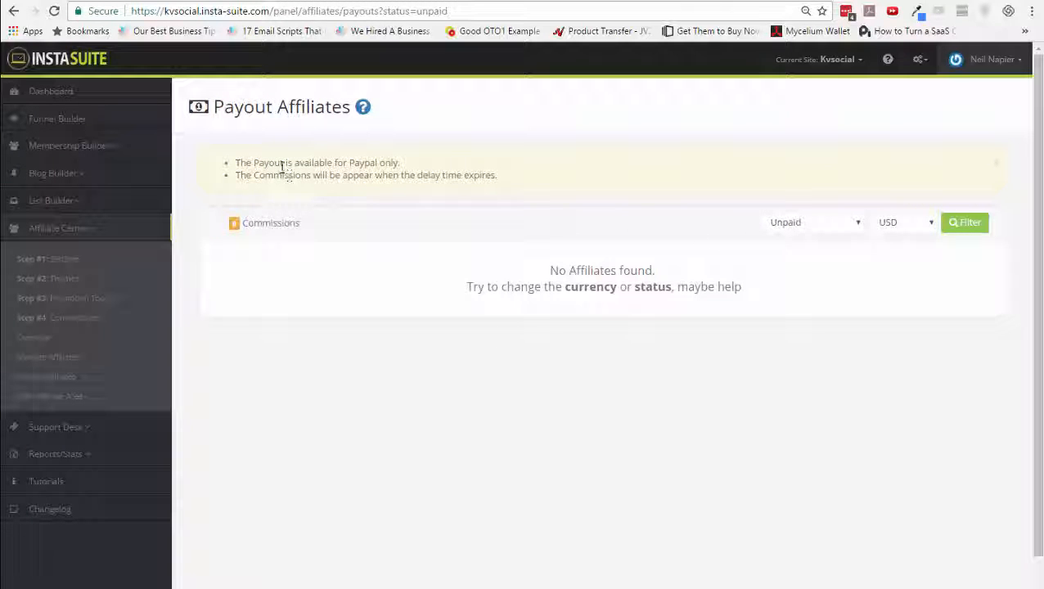
pyautogui.moveTo(281, 167); pyautogui.dragTo(362, 162)
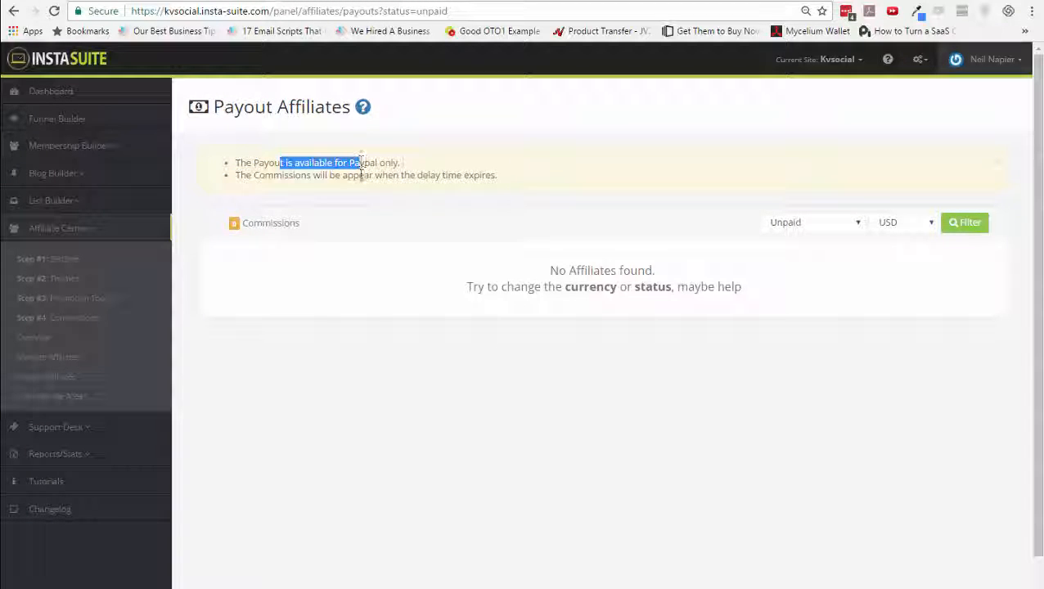
# Preview the public affiliate signup and login area, then expand the Support Desk section
pyautogui.click(40, 400)
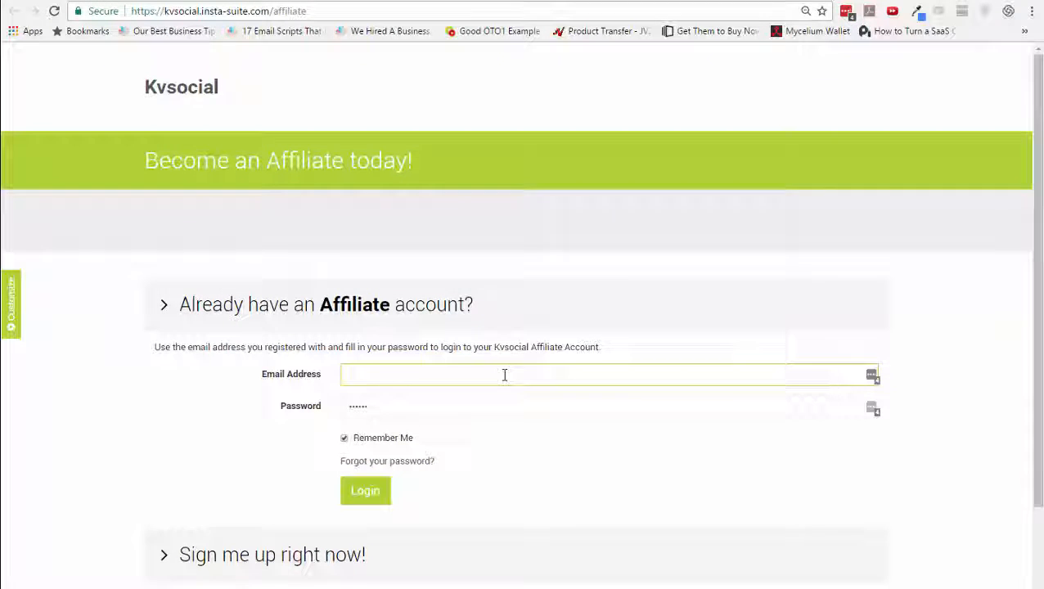
pyautogui.scroll(-2, 504, 373)
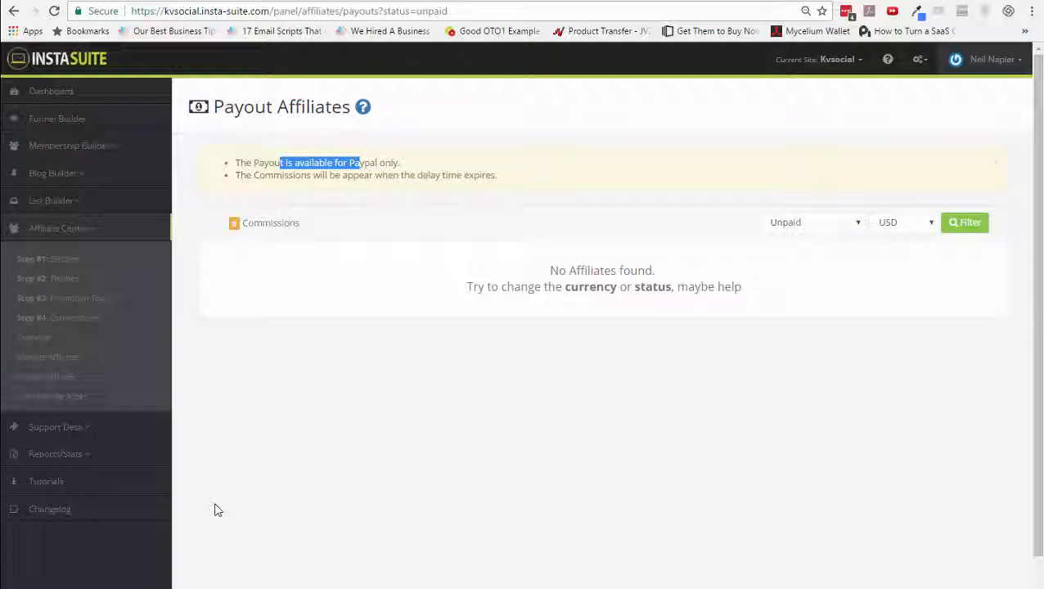
pyautogui.click(107, 430)
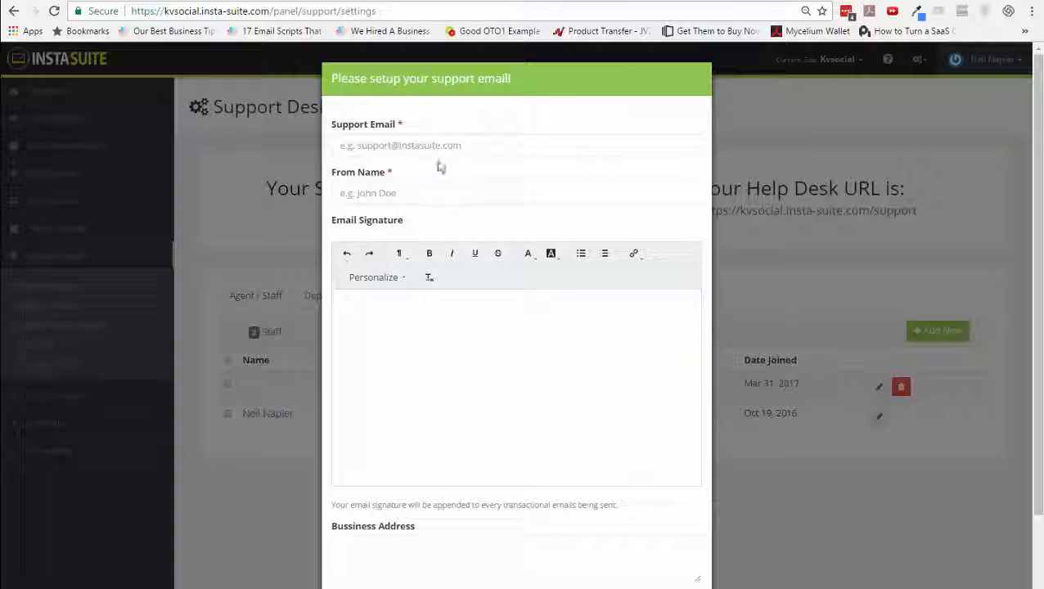
pyautogui.click(435, 189)
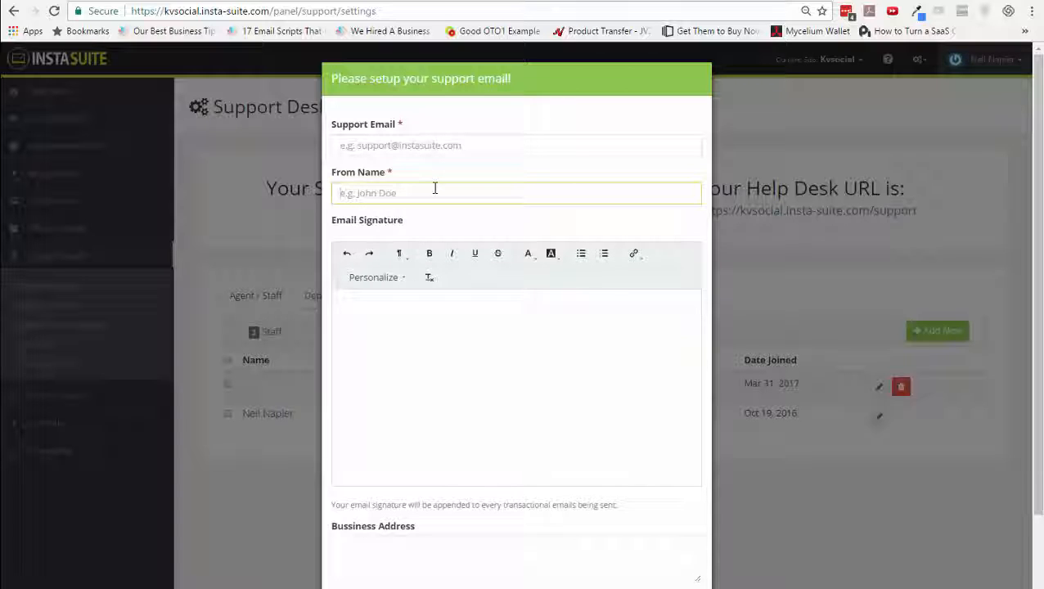
pyautogui.click(431, 147)
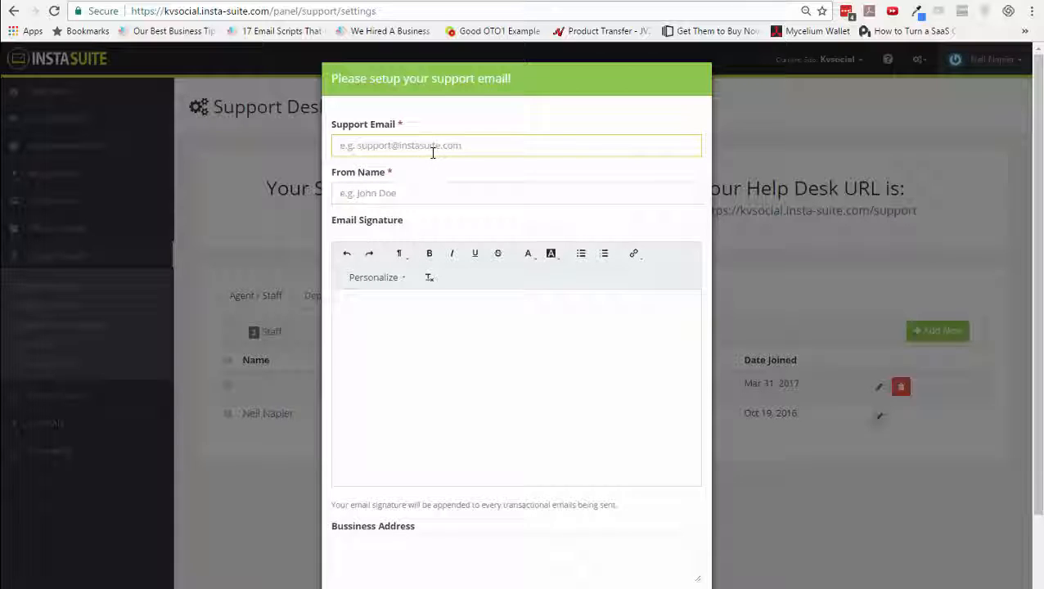
pyautogui.write('support@')
pyautogui.press('Down')
pyautogui.press('Return')
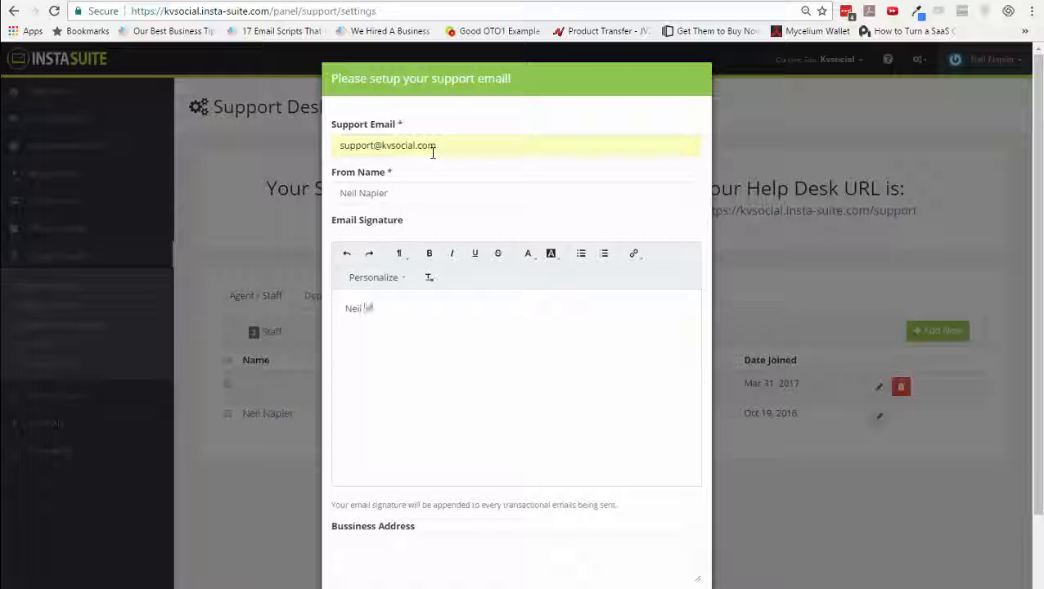
pyautogui.write('Napier')
pyautogui.press('Return')
pyautogui.write('CEO, InstaSuite')
pyautogui.press('Tab')
# Save the support email settings and open the help desk URL in a new tab
pyautogui.scroll(-2, 433, 153)
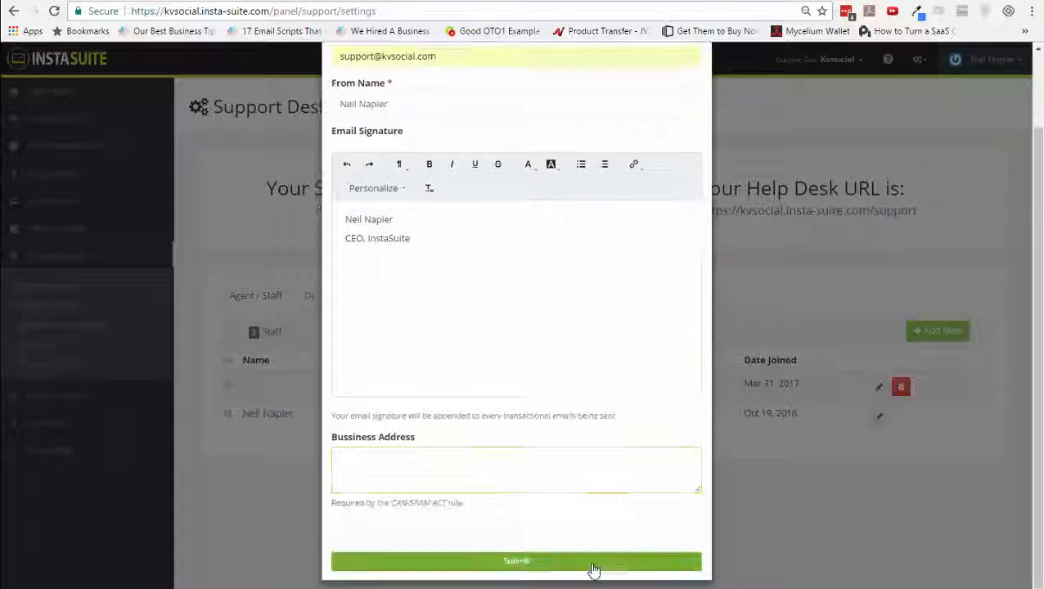
pyautogui.click(594, 567)
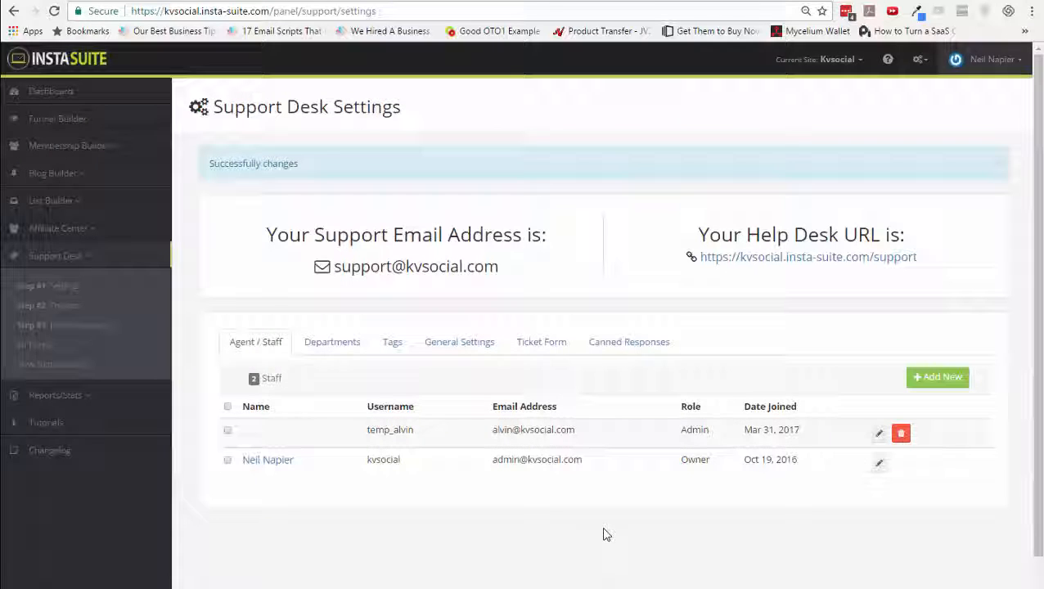
pyautogui.rightClick(808, 261)
pyautogui.click(827, 275)
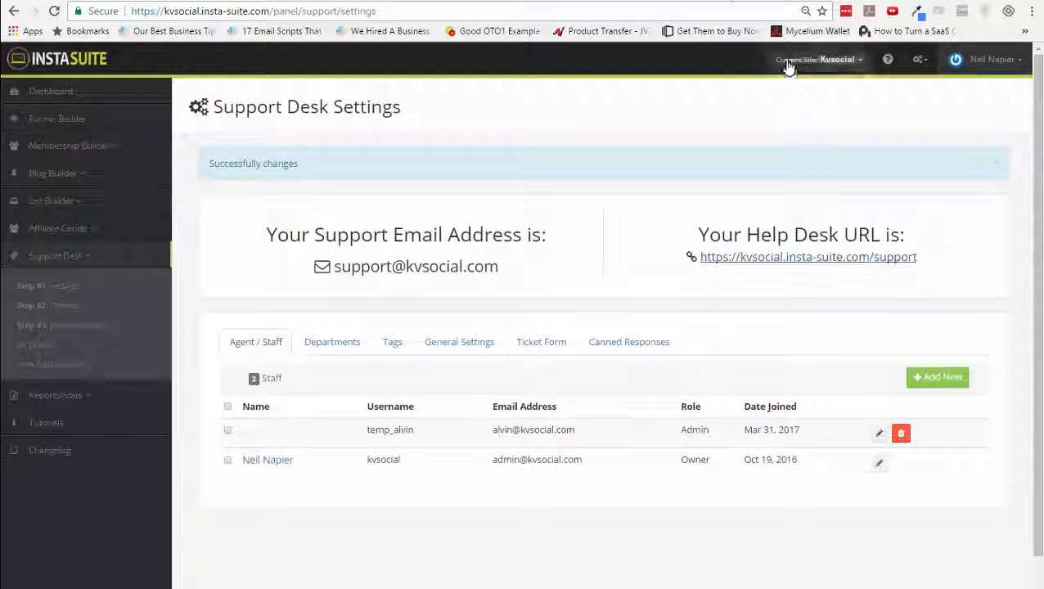
# Check the public help desk page, Knowledge Base and All Tickets, ending on Support Themes showing Default Theme
pyautogui.click(735, 1)
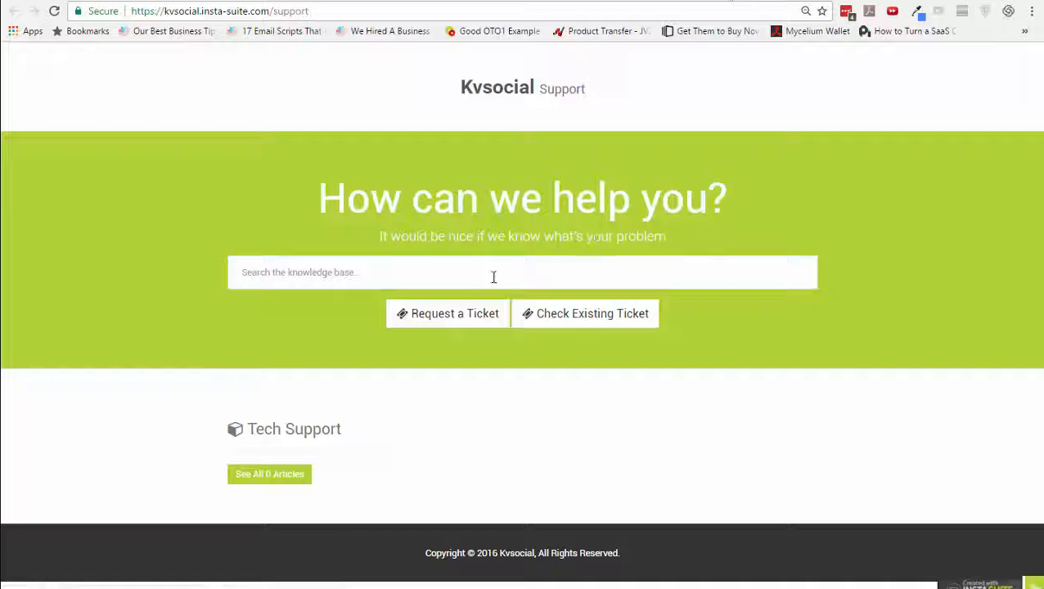
pyautogui.click(646, 4)
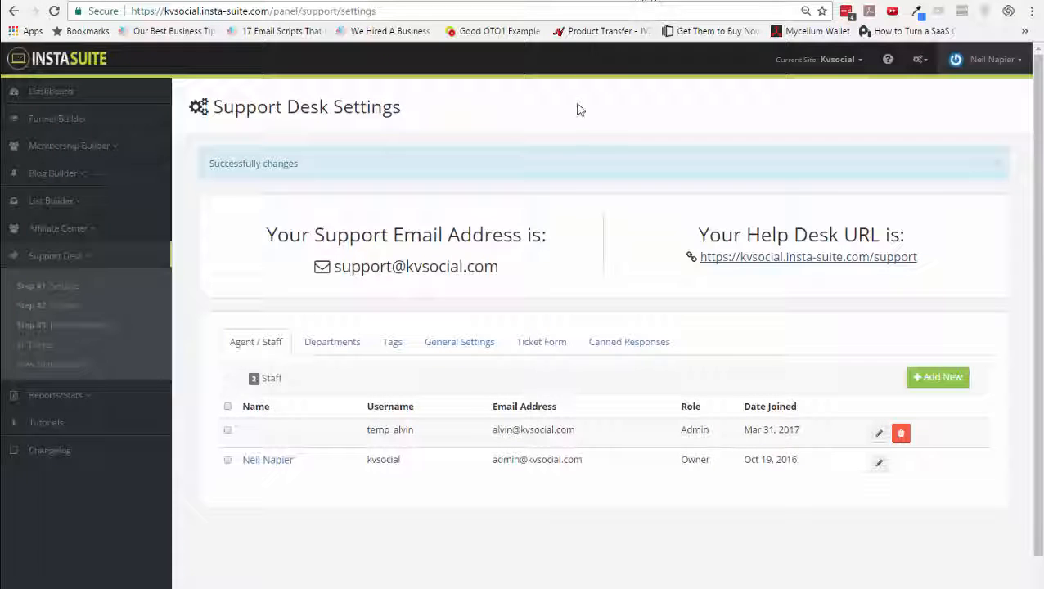
pyautogui.click(54, 325)
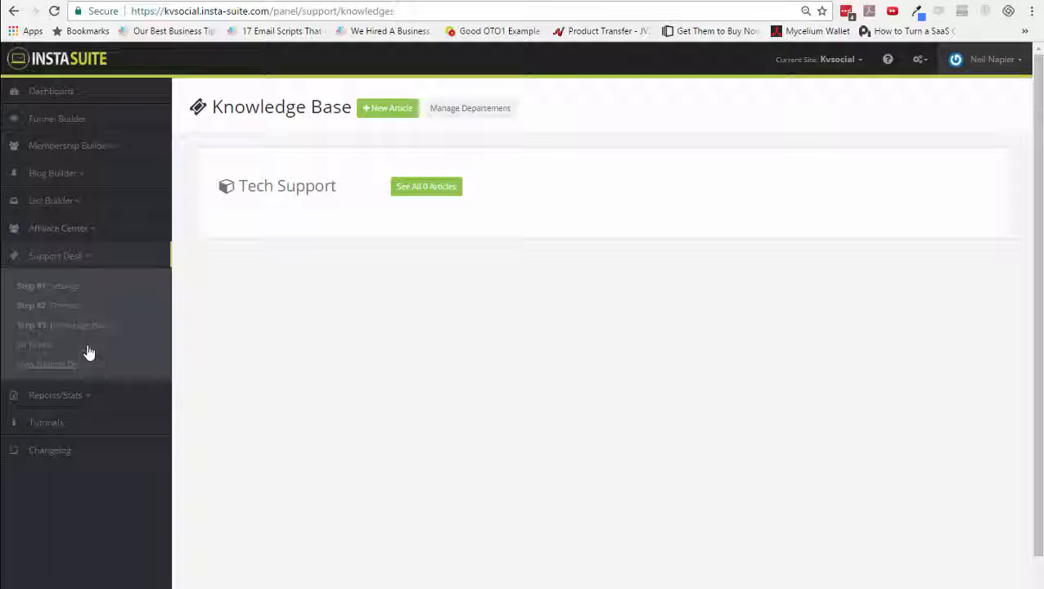
pyautogui.click(706, 1)
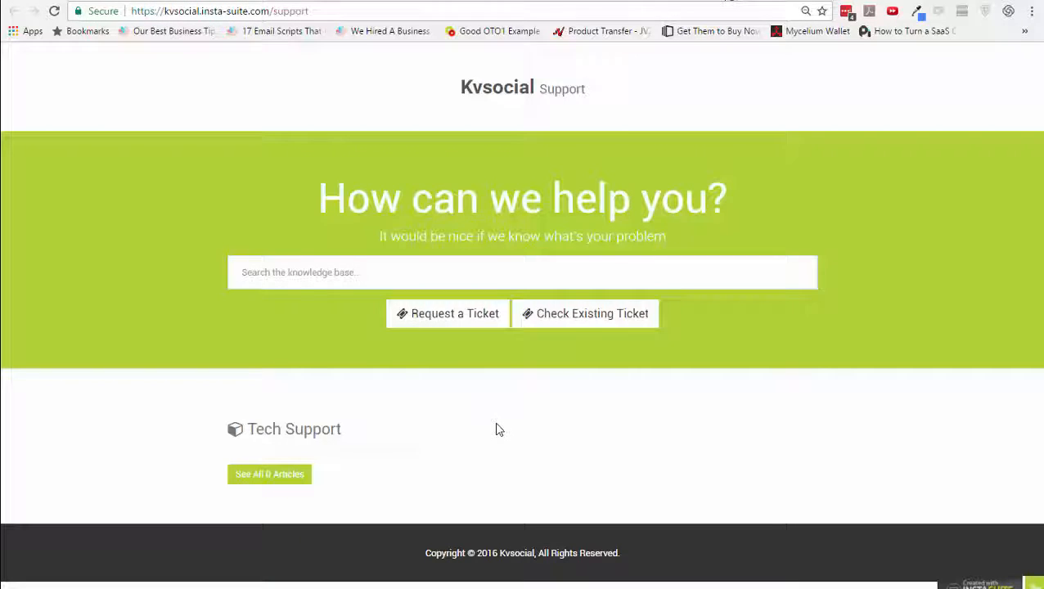
pyautogui.click(638, 0)
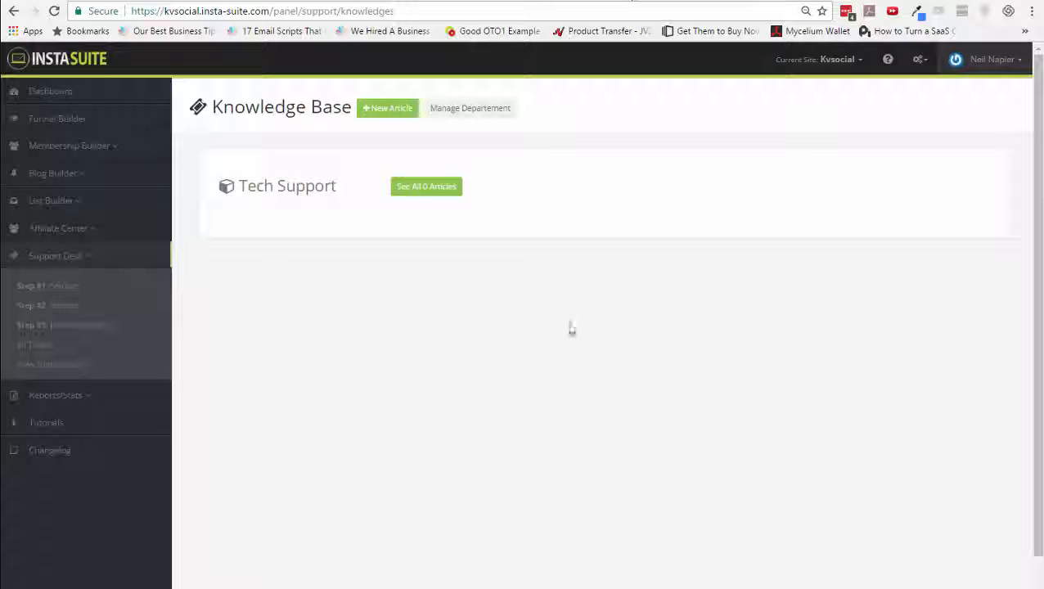
pyautogui.click(39, 349)
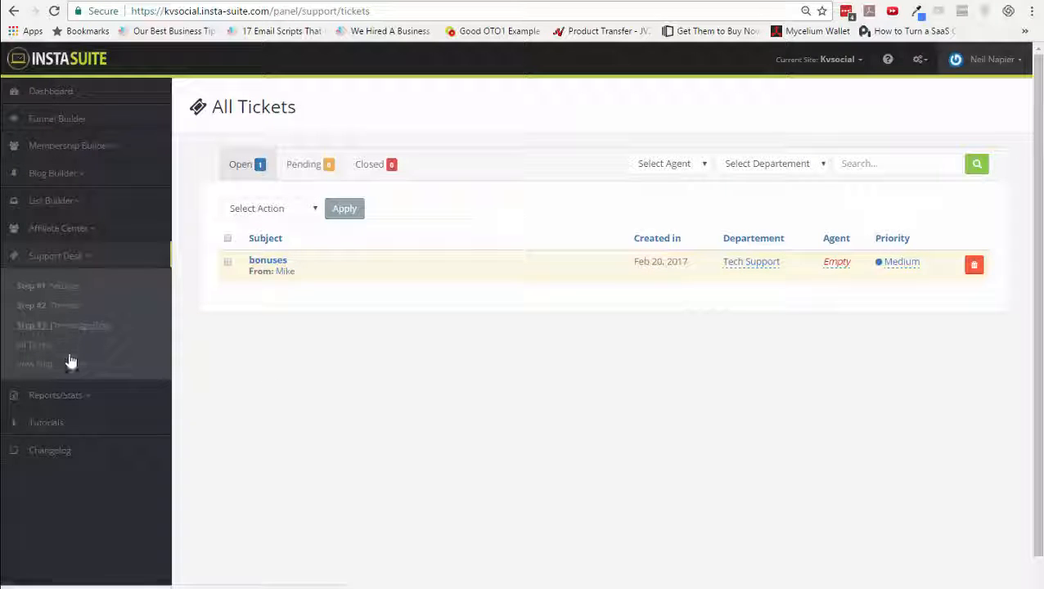
pyautogui.click(63, 315)
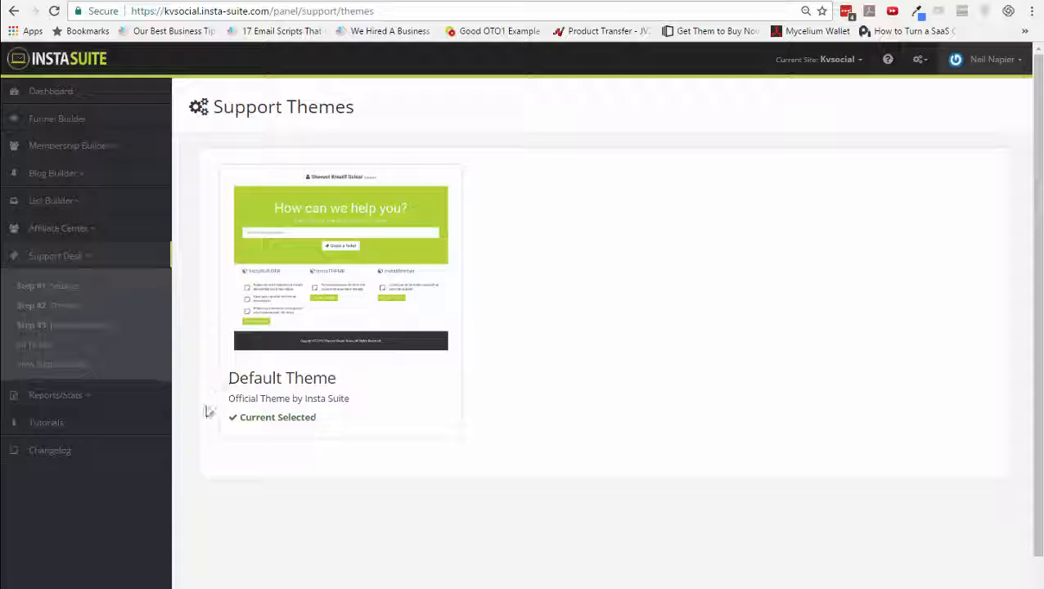
# Go through Reports Overview and Funnel Stats to the Sales Report, which has no transaction data today
pyautogui.click(23, 400)
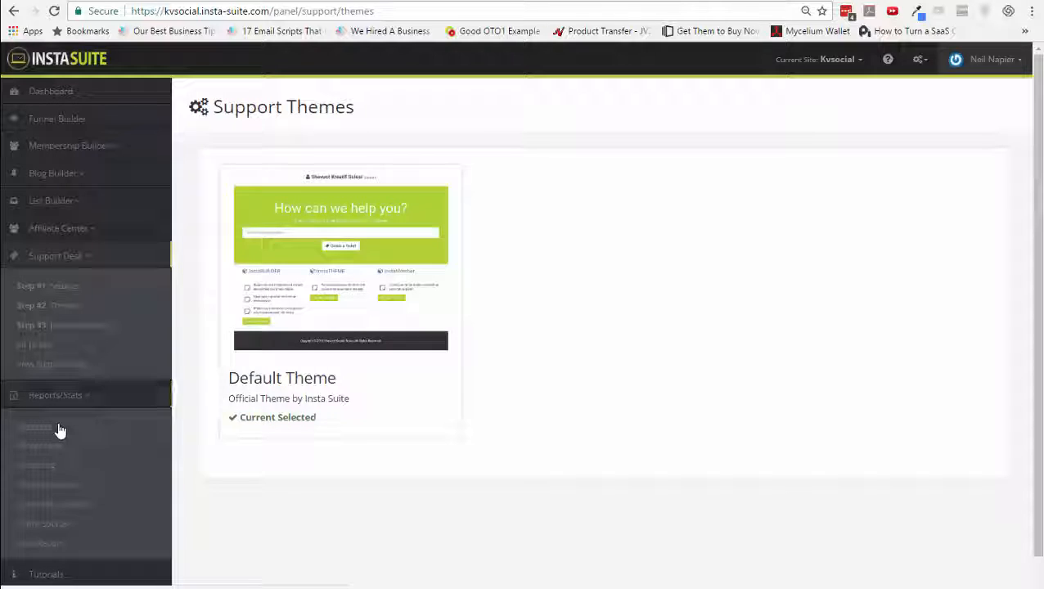
pyautogui.click(63, 432)
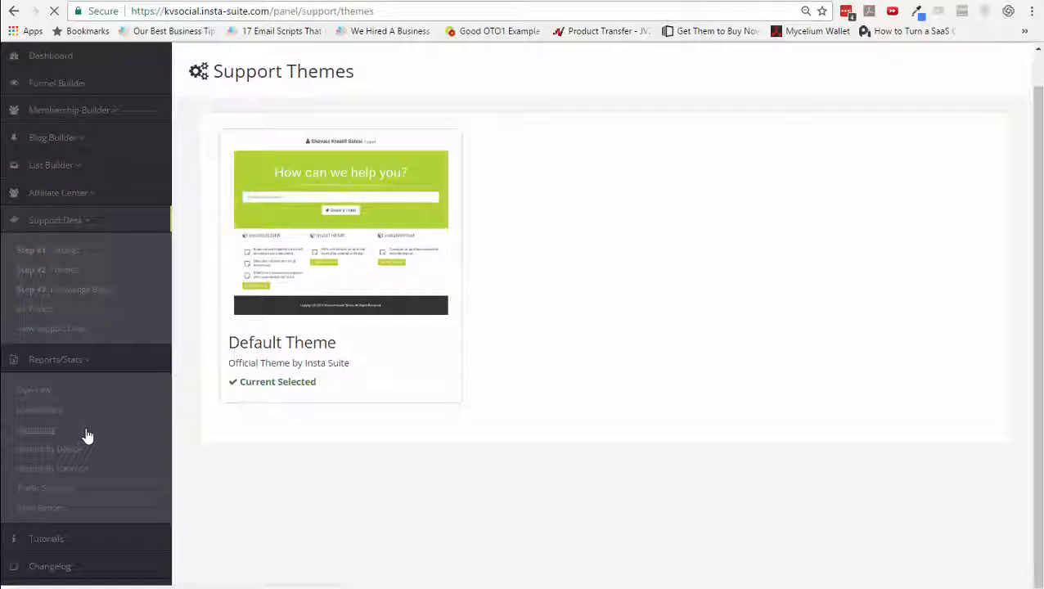
pyautogui.scroll(-1, 289, 445)
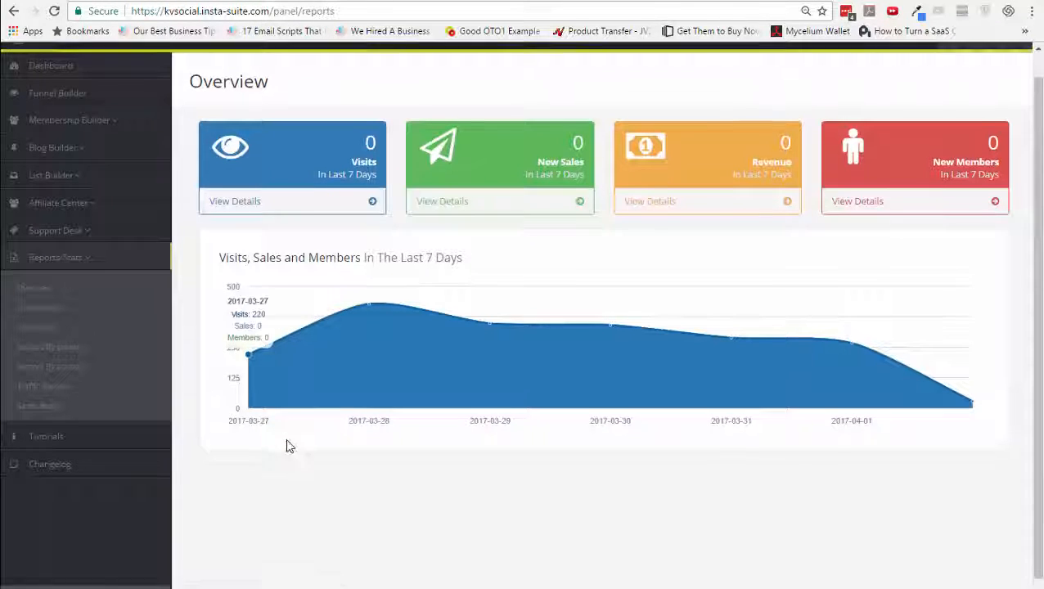
pyautogui.click(63, 300)
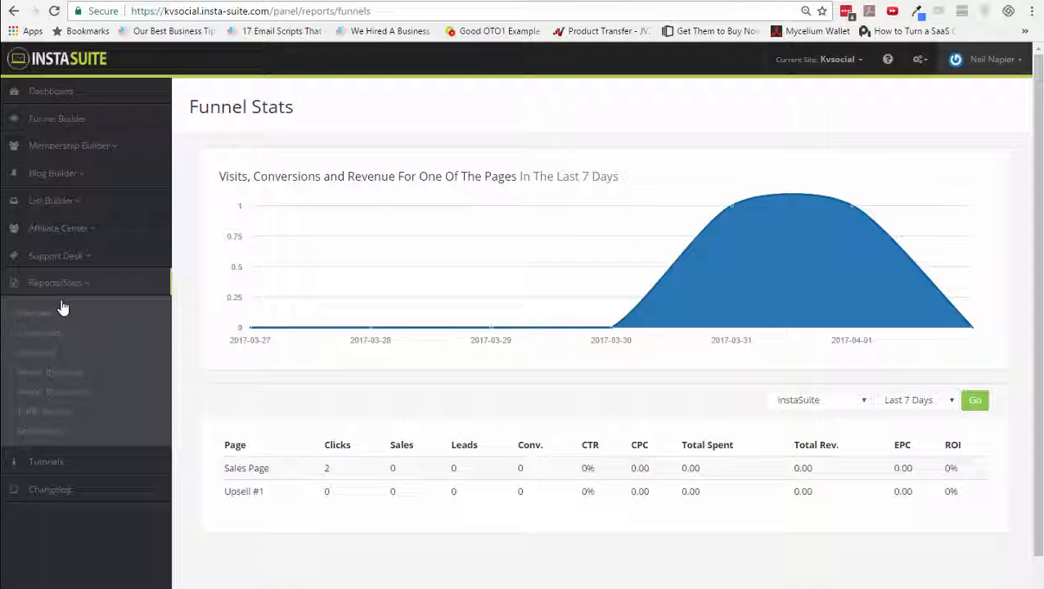
pyautogui.click(59, 429)
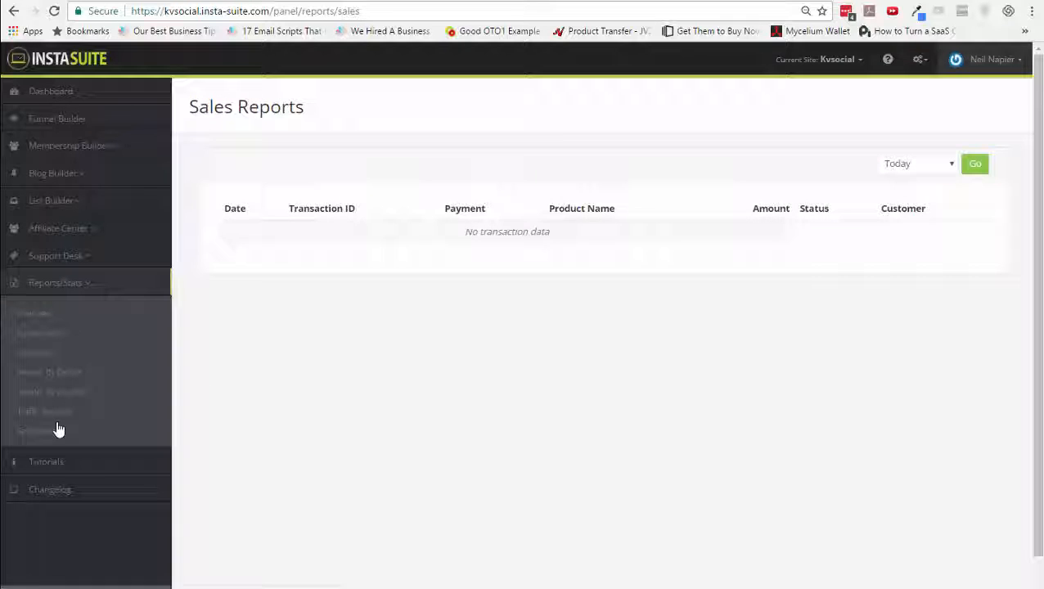
pyautogui.click(51, 491)
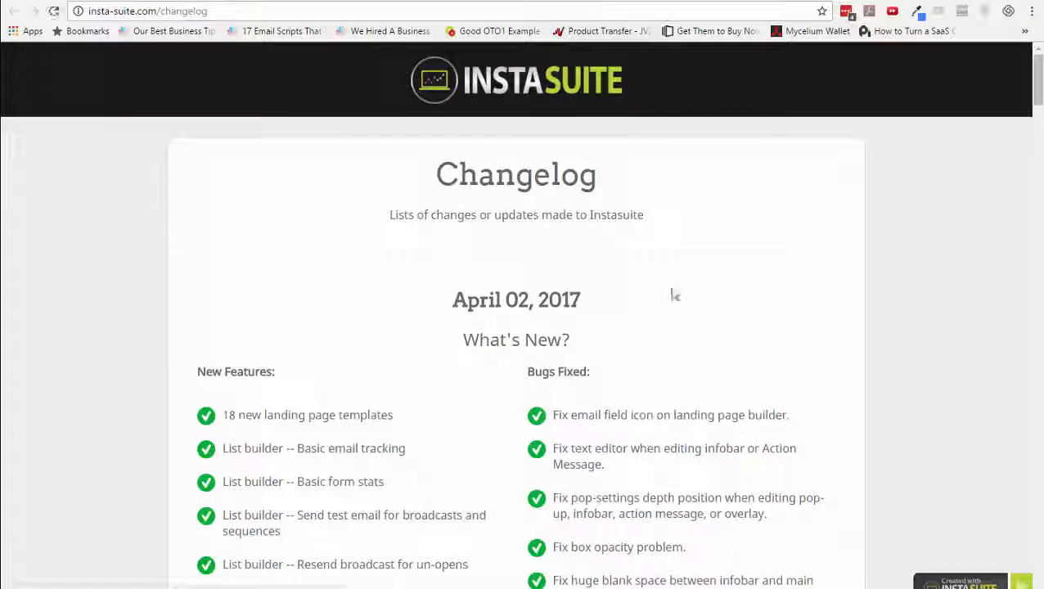
pyautogui.scroll(-13, 671, 301)
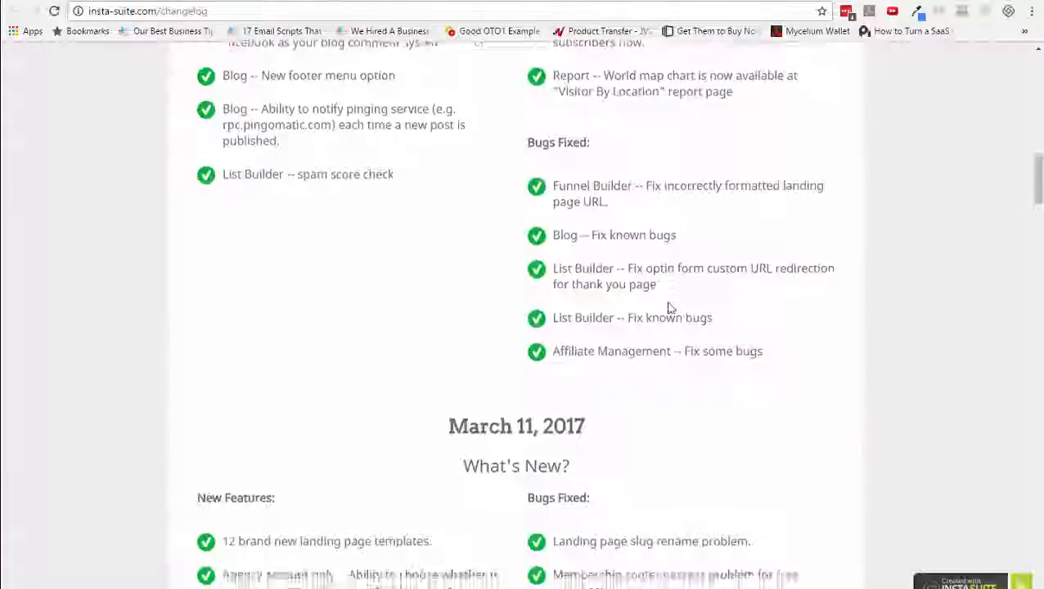
pyautogui.scroll(-15, 668, 308)
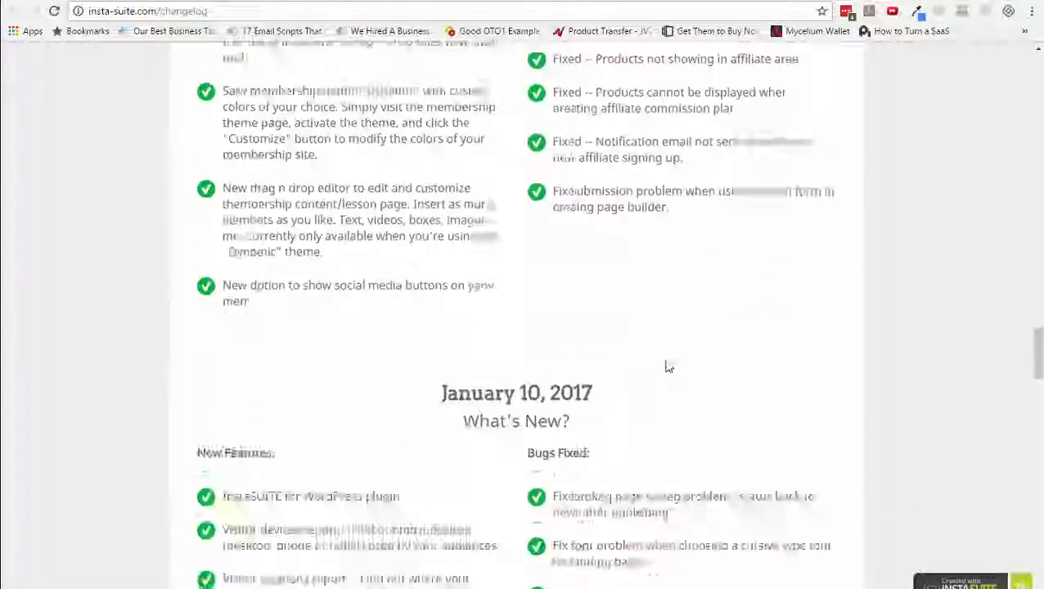
pyautogui.scroll(-15, 668, 376)
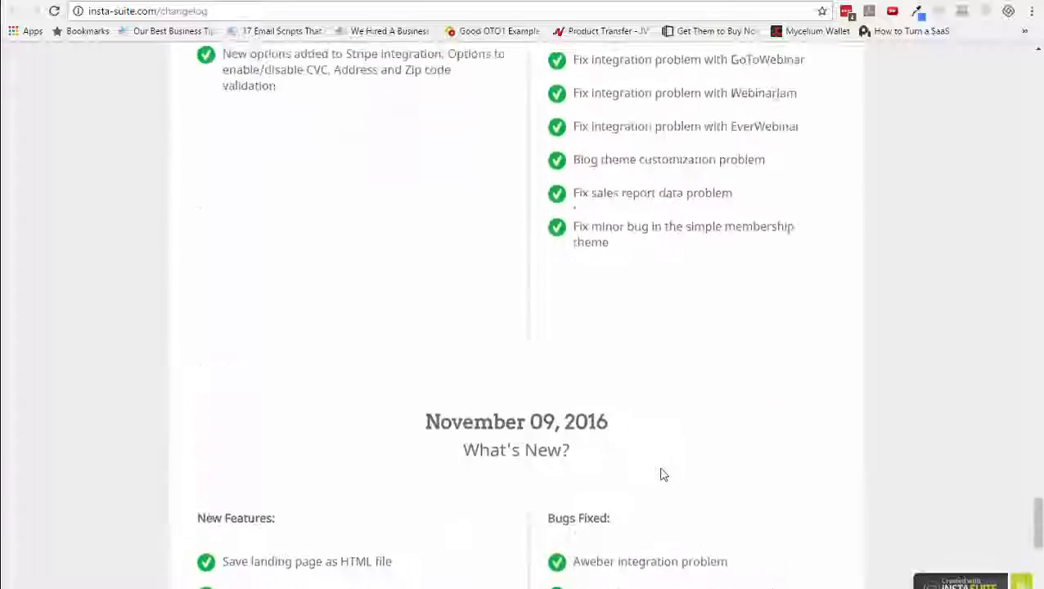
pyautogui.scroll(-3, 663, 475)
pyautogui.middleClick(662, 475)
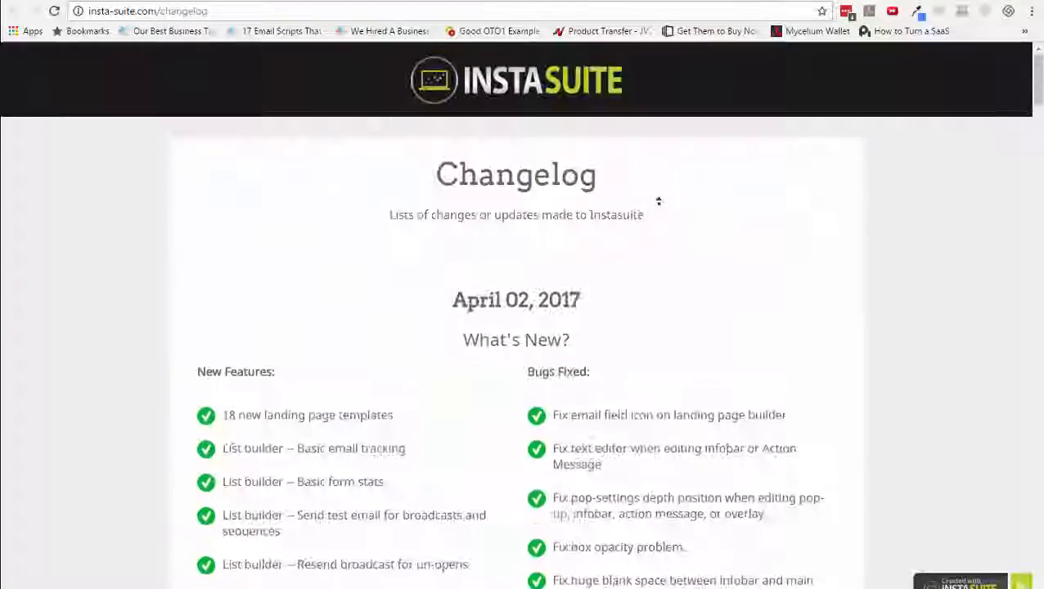
pyautogui.middleClick(657, 200)
pyautogui.click(603, 1)
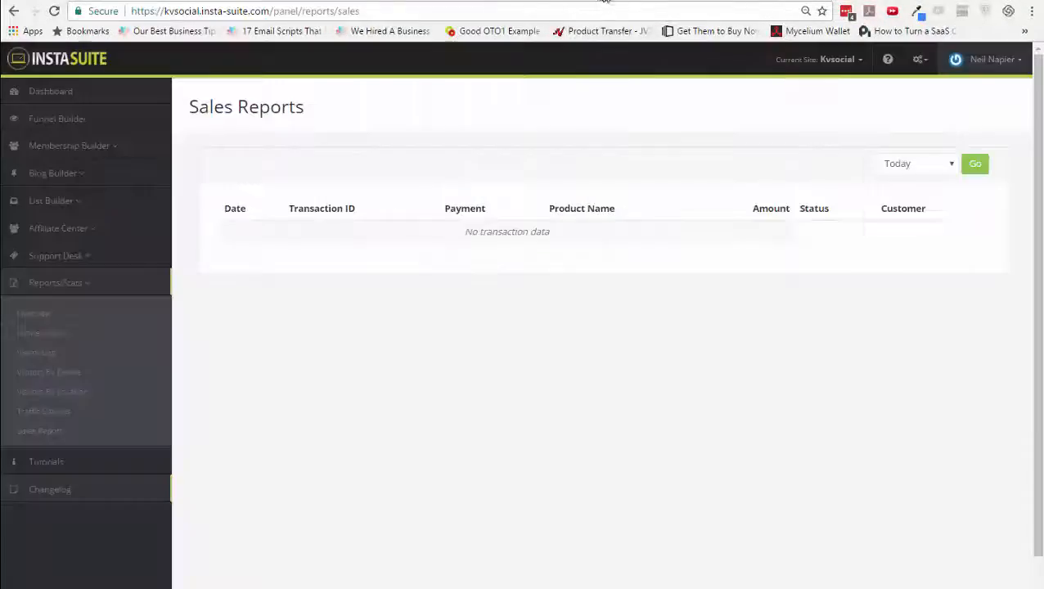